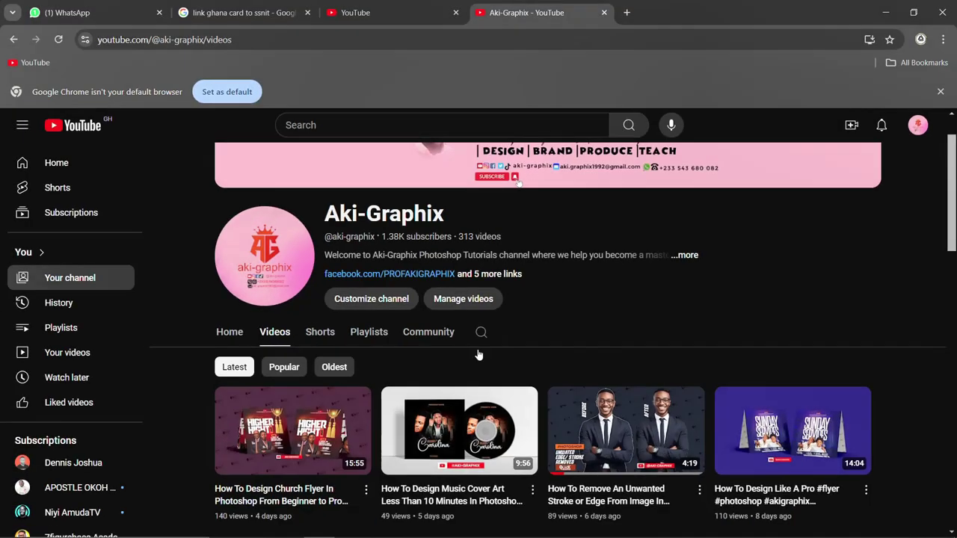
Step: Browse the open page, then bring the FREE PSD FILE PART 24 DOWNLOAD FOR FREE folder forward
scroll(545, 371, down, 3)
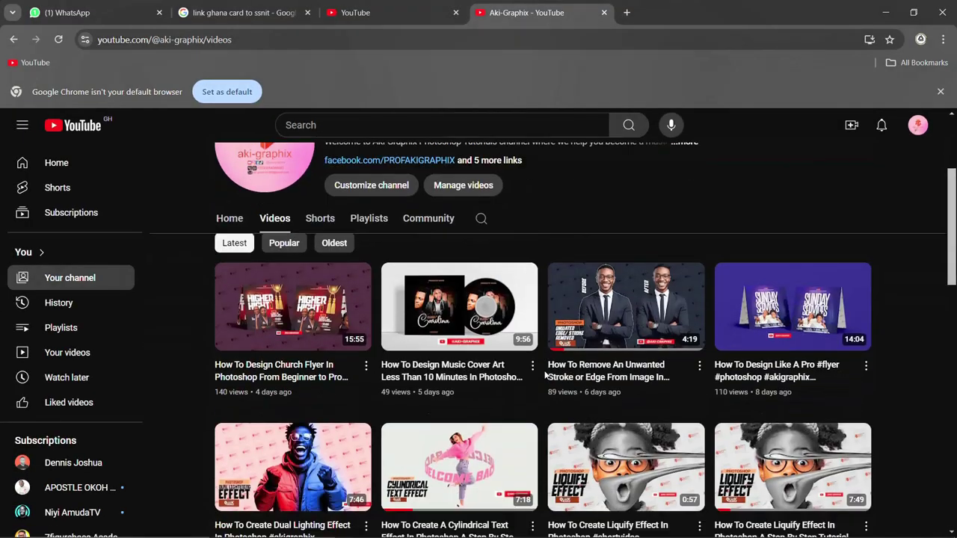
scroll(545, 370, down, 2)
scroll(543, 366, down, 3)
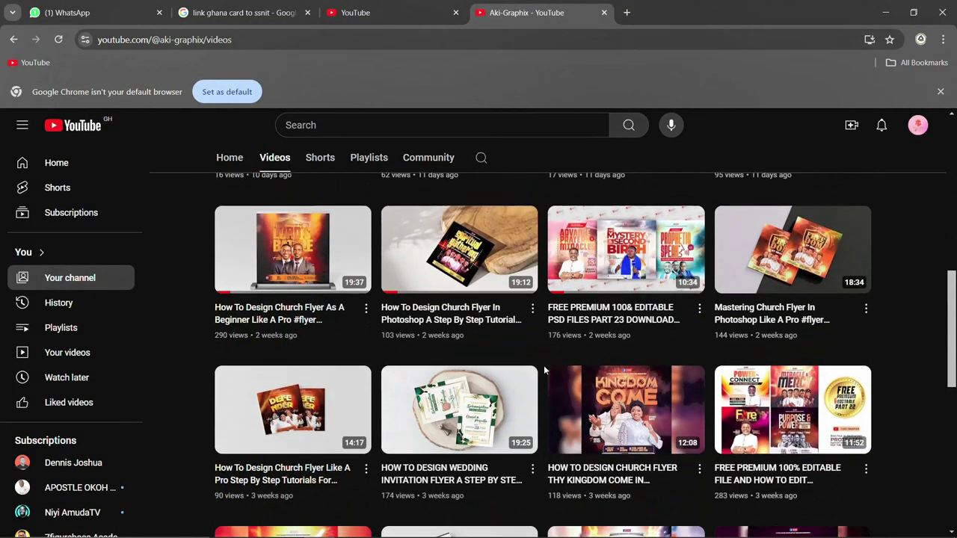
scroll(544, 365, down, 3)
scroll(544, 365, down, 2)
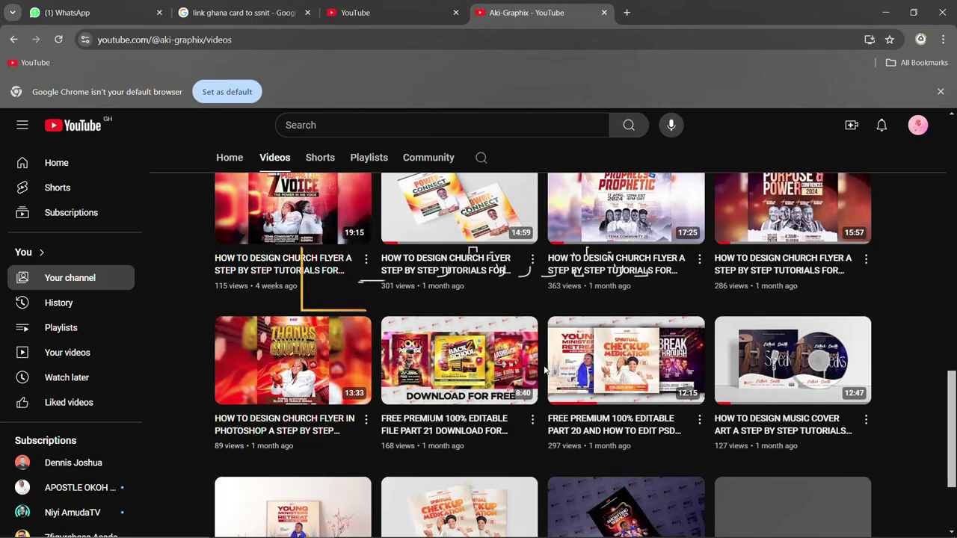
scroll(544, 365, down, 2)
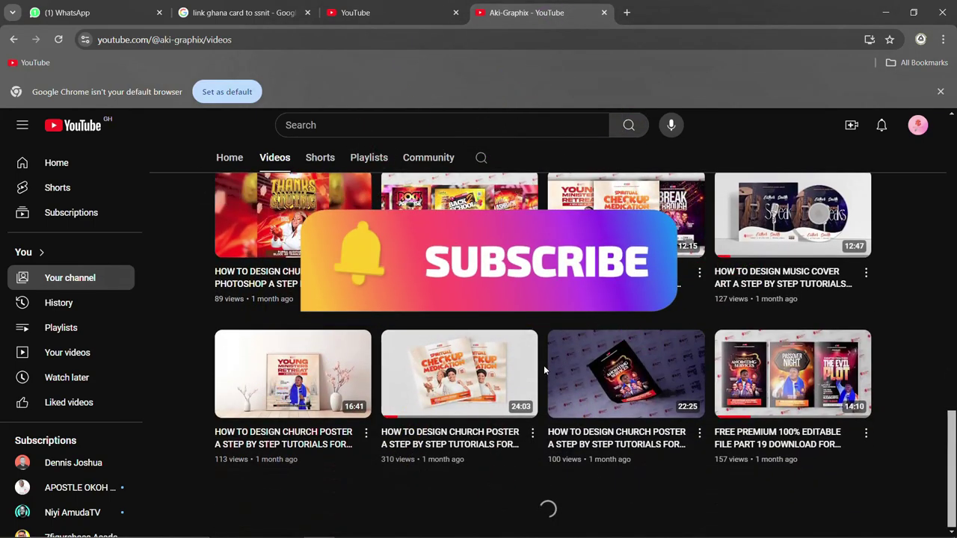
scroll(544, 365, up, 1)
scroll(544, 365, up, 2)
scroll(544, 365, up, 2)
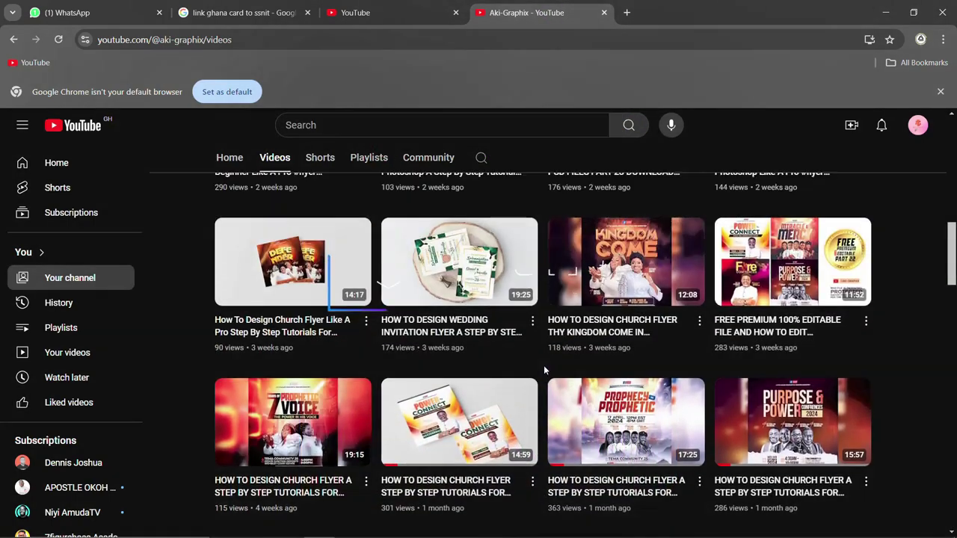
scroll(543, 365, up, 3)
scroll(544, 365, up, 2)
scroll(544, 365, up, 2)
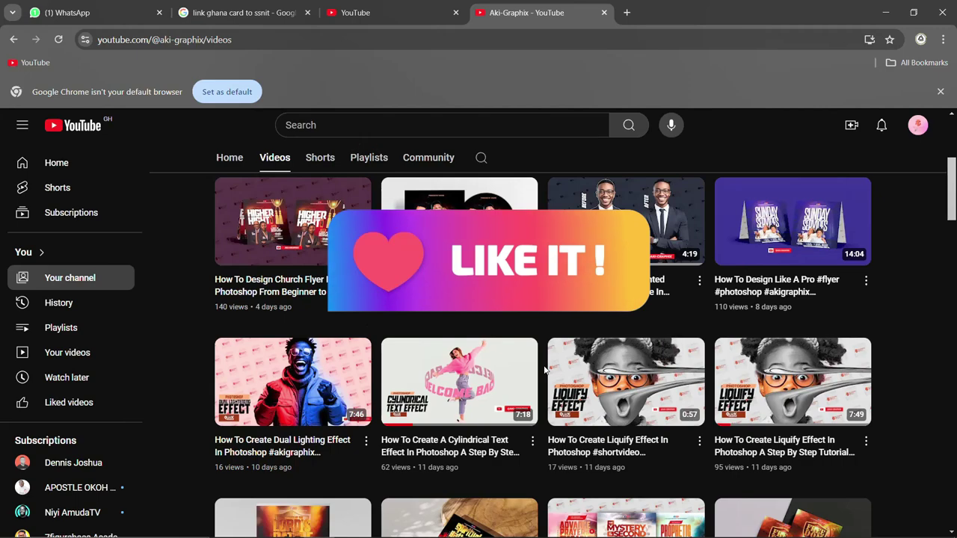
scroll(546, 369, down, 3)
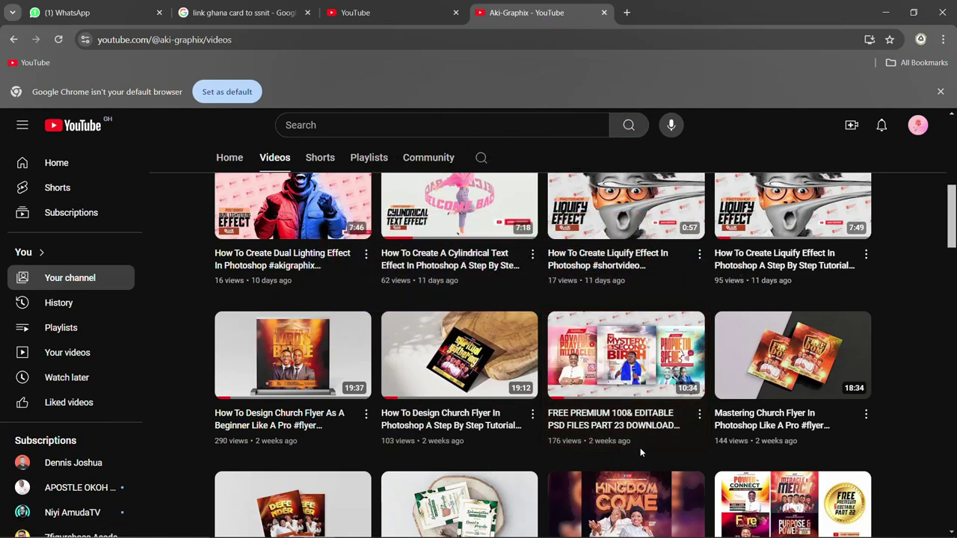
scroll(593, 440, up, 2)
scroll(593, 440, up, 1)
scroll(593, 440, up, 2)
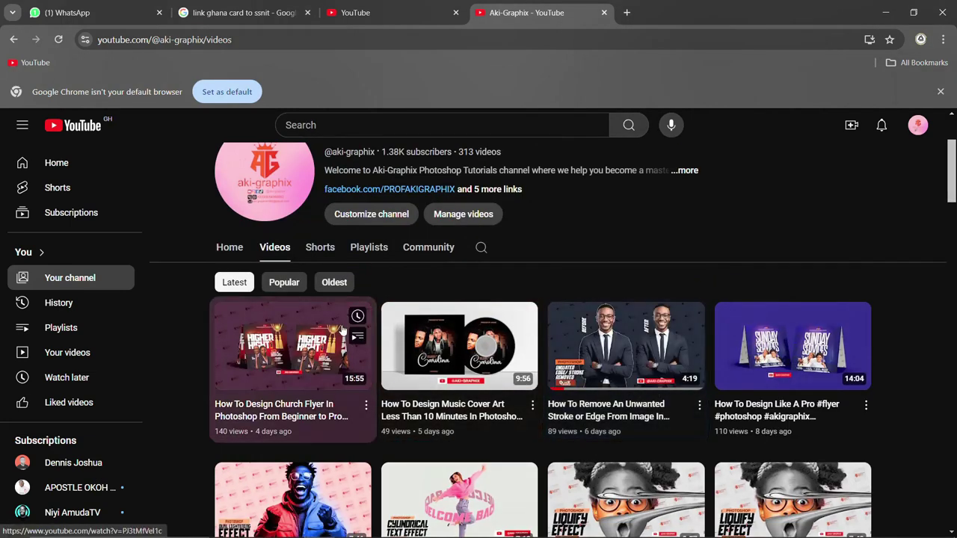
scroll(478, 374, down, 3)
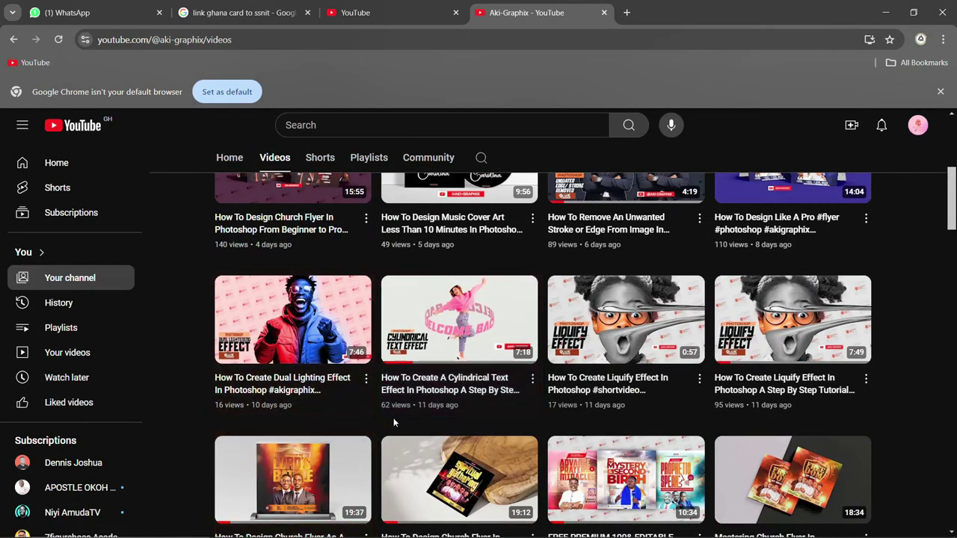
scroll(508, 449, down, 1)
scroll(508, 449, down, 3)
scroll(493, 449, down, 2)
scroll(479, 449, down, 3)
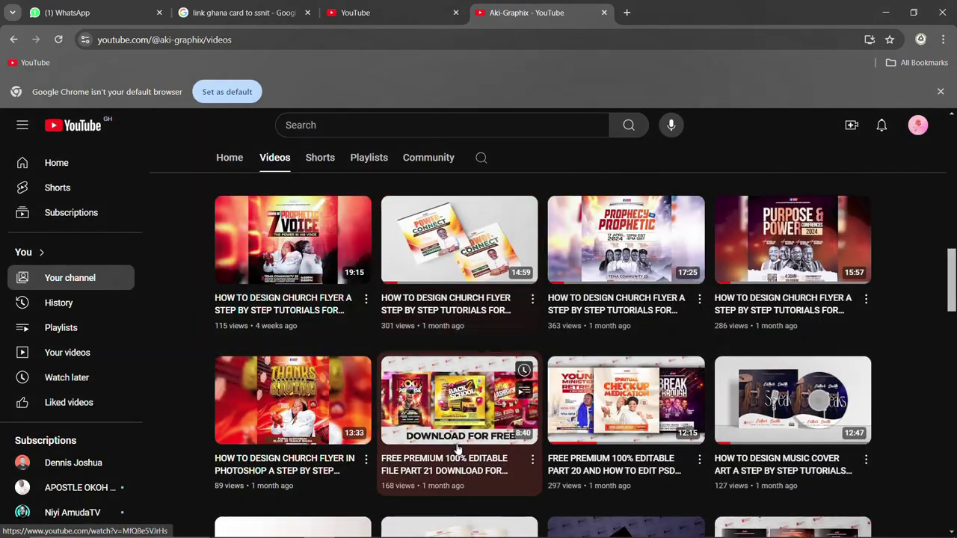
scroll(457, 449, down, 3)
scroll(457, 449, down, 3)
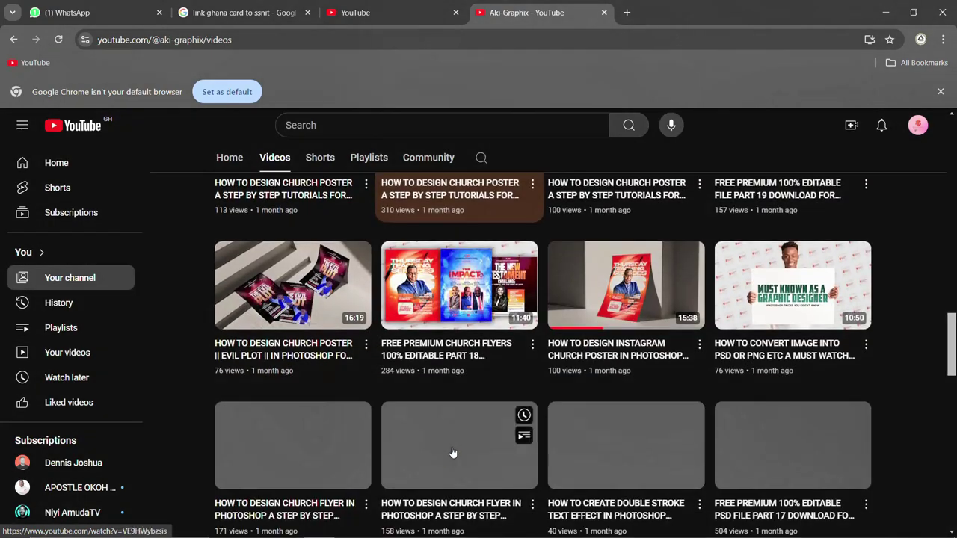
scroll(453, 451, up, 3)
scroll(419, 464, up, 5)
scroll(523, 479, up, 5)
scroll(636, 490, up, 1)
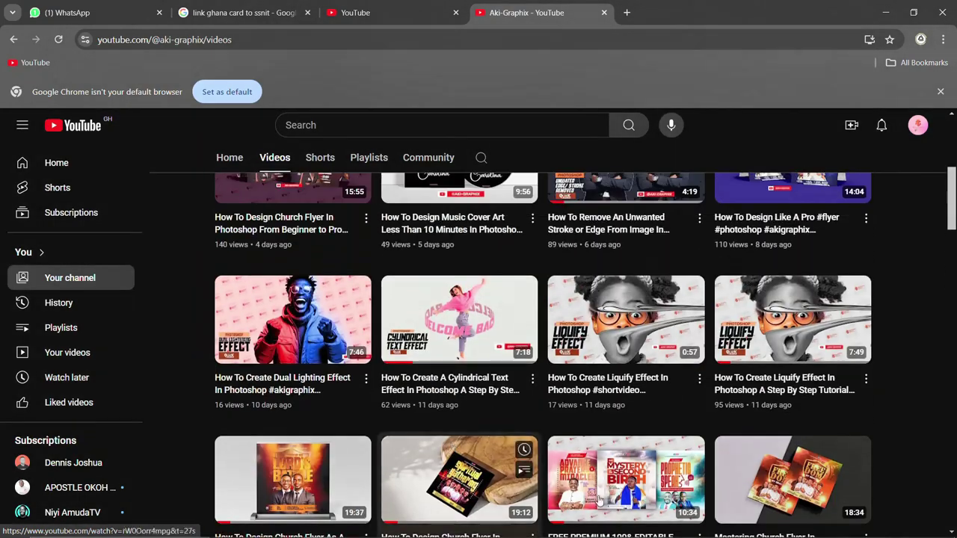
scroll(656, 496, down, 1)
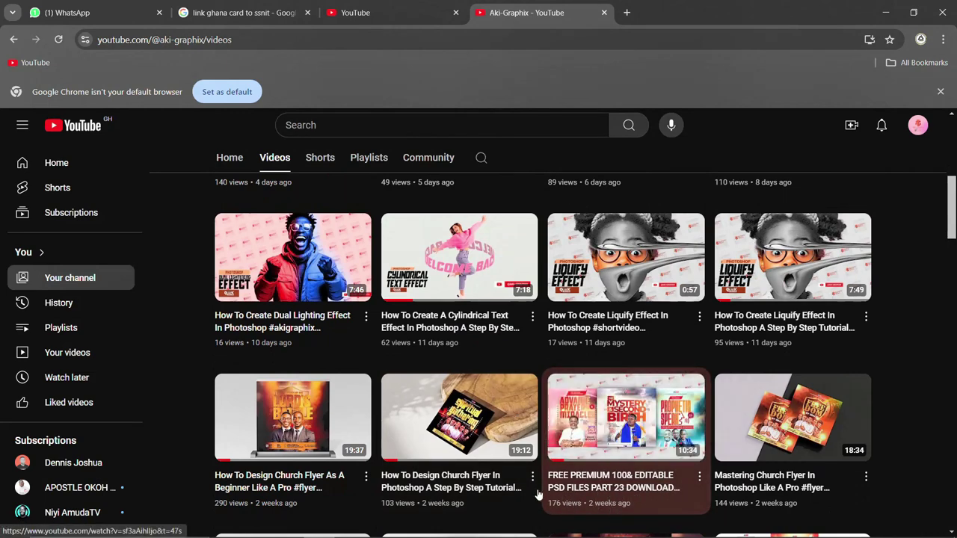
mouse_move(256, 526)
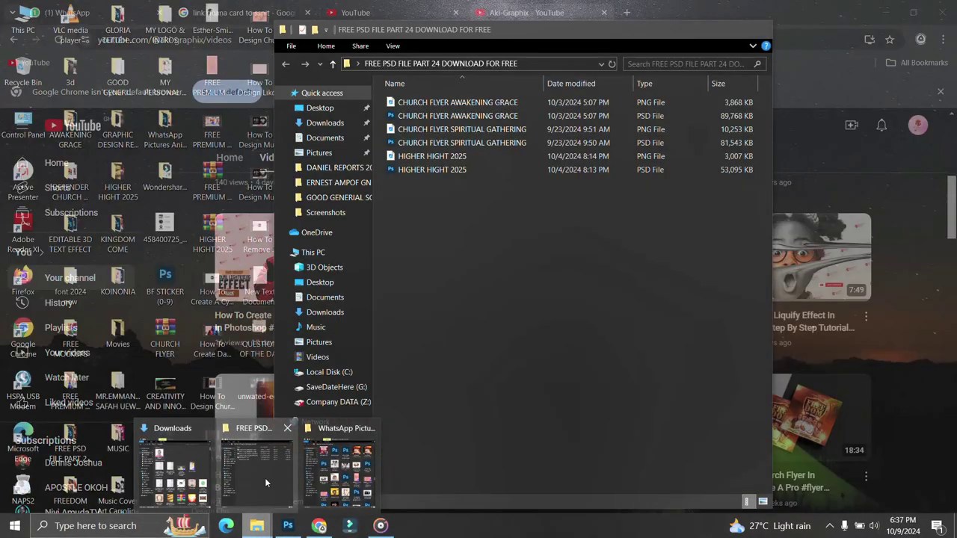
click(265, 478)
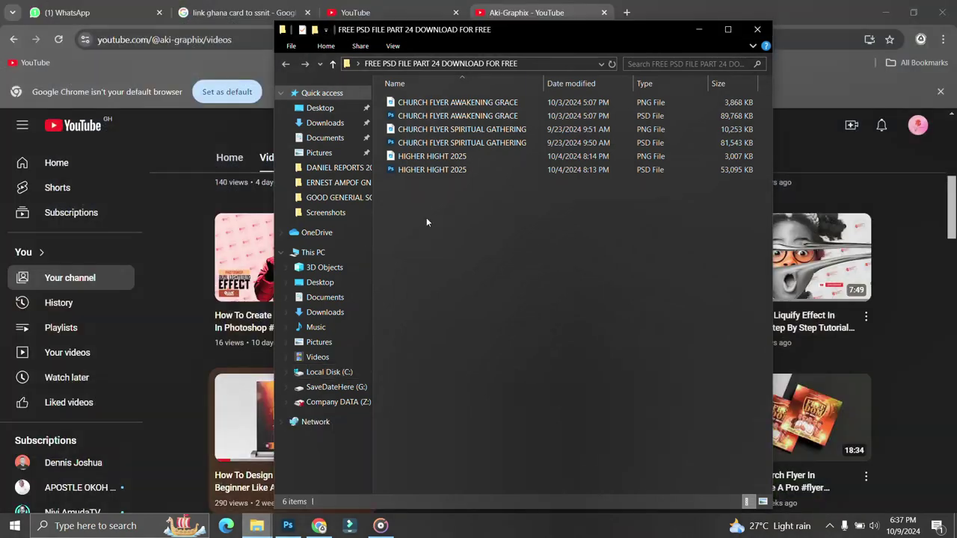
Step: Show the folder in extra large icons, maximized, and select the Awakening Grace image
click(393, 45)
click(419, 65)
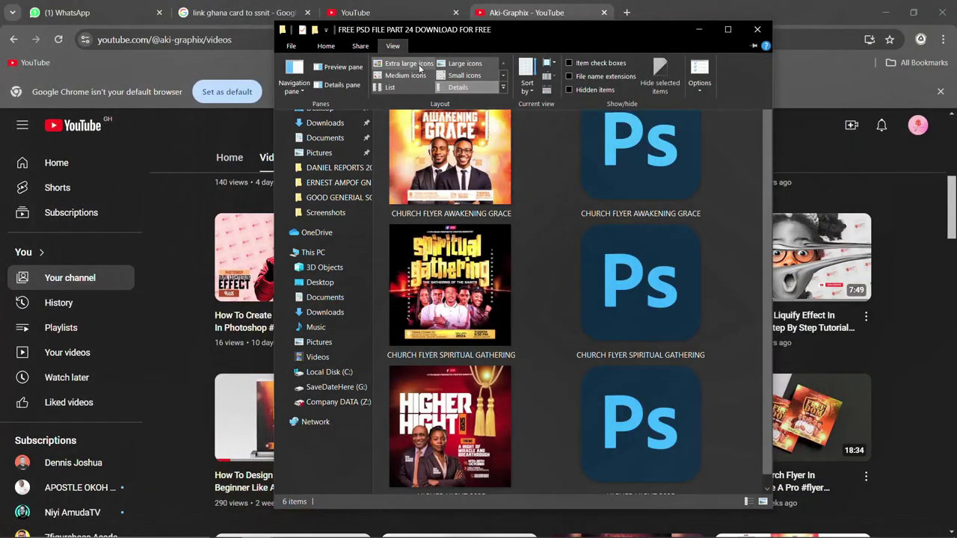
click(728, 29)
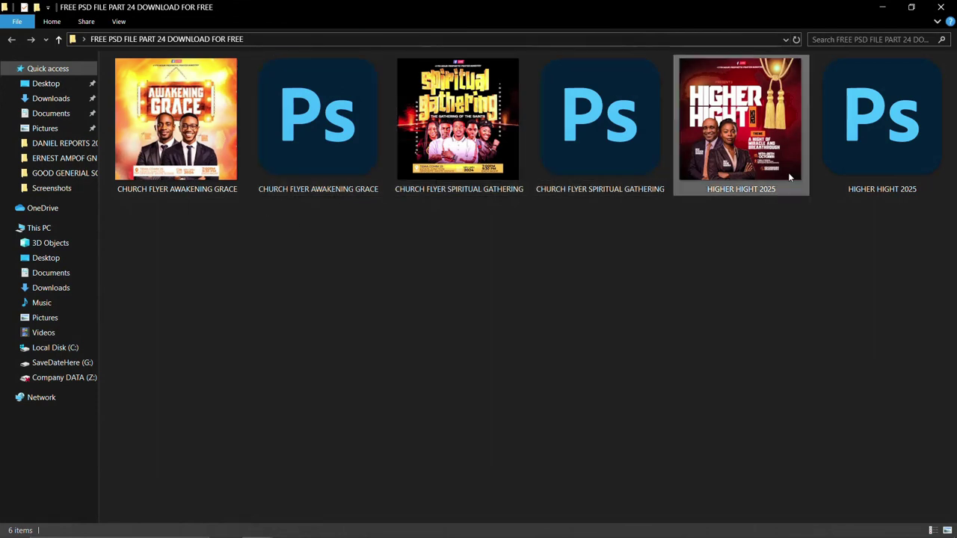
click(166, 155)
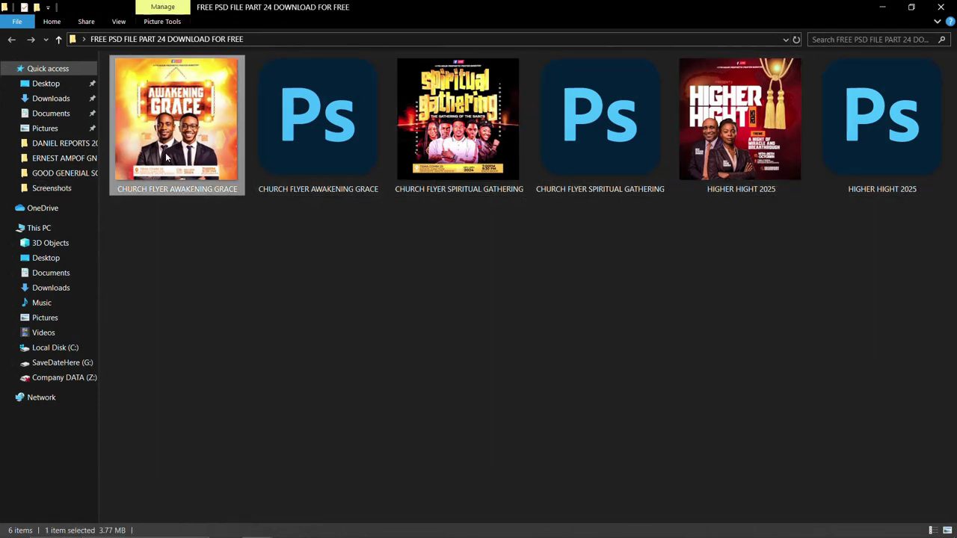
Step: Preview the Awakening Grace flyer in Photos, then move to Spiritual Gathering and zoom in
double_click(167, 155)
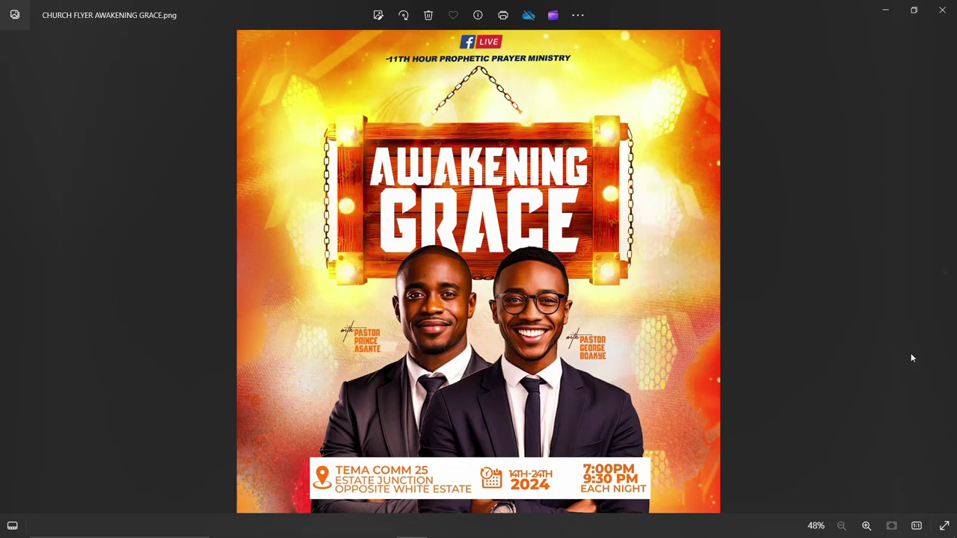
click(945, 273)
key(ctrl+plus)
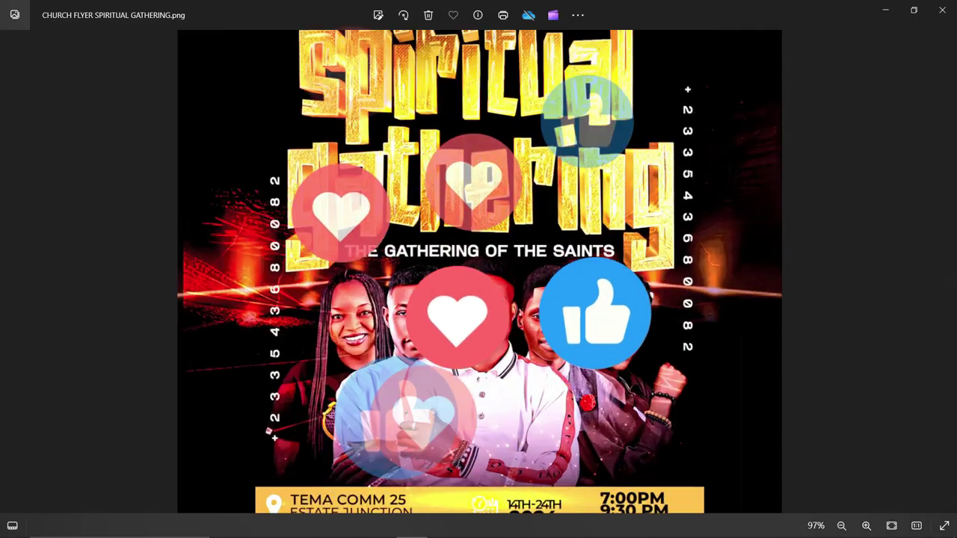
scroll(662, 294, down, 3)
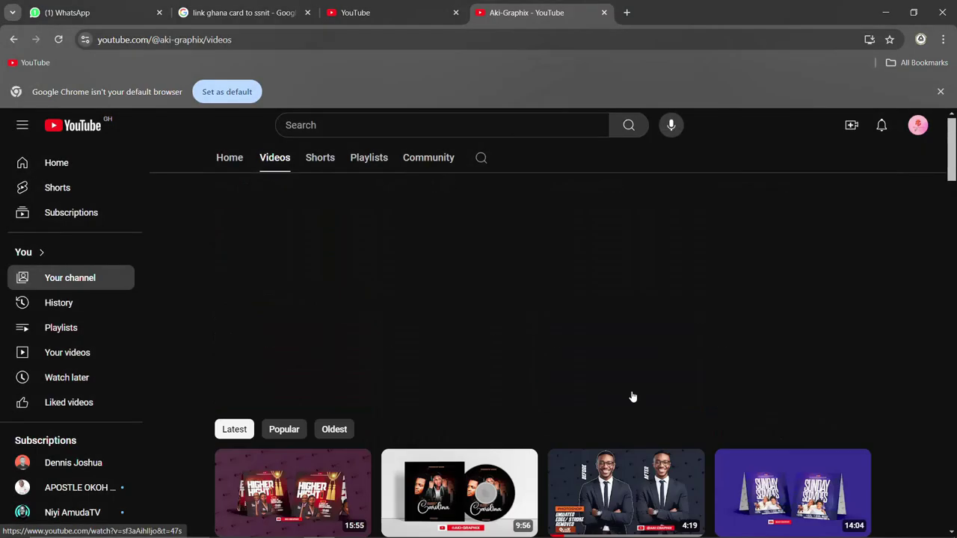
Step: Scroll the YouTube Videos tab, then return to the PSD download folder via the taskbar
scroll(582, 378, down, 1)
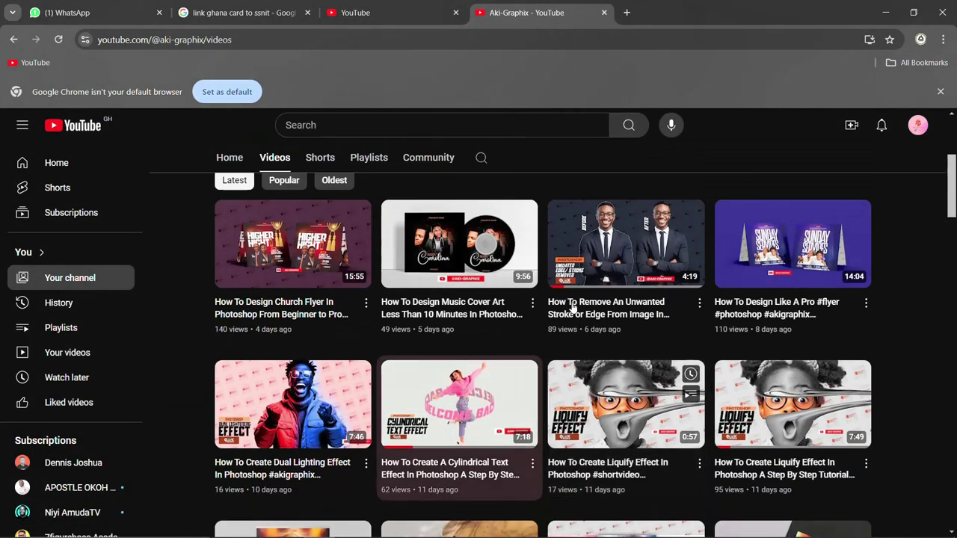
scroll(556, 249, down, 1)
scroll(528, 413, down, 1)
mouse_move(459, 440)
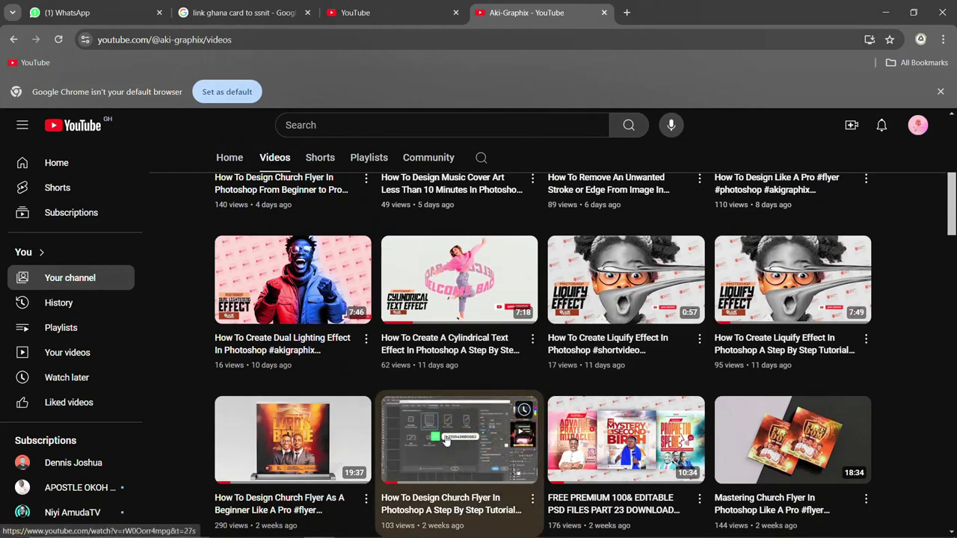
scroll(469, 449, down, 2)
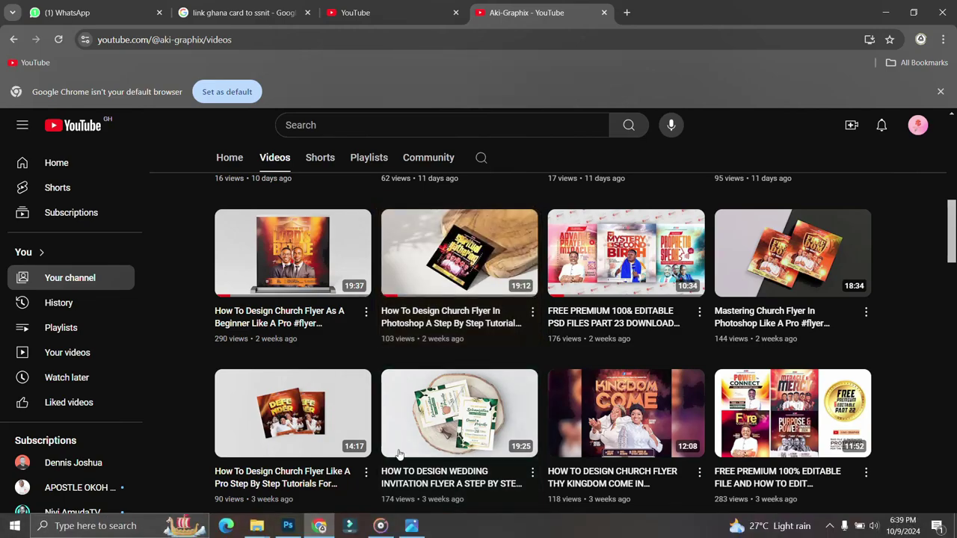
click(287, 526)
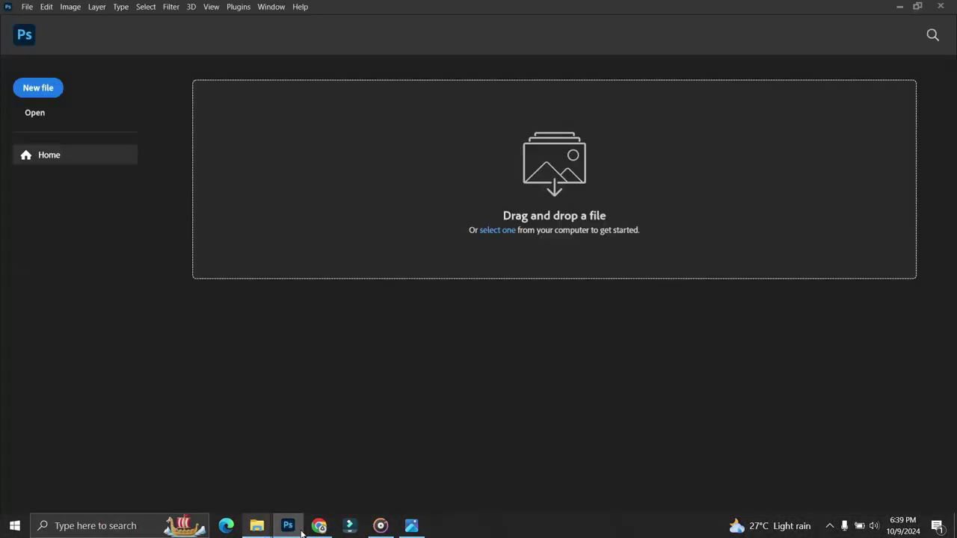
click(286, 473)
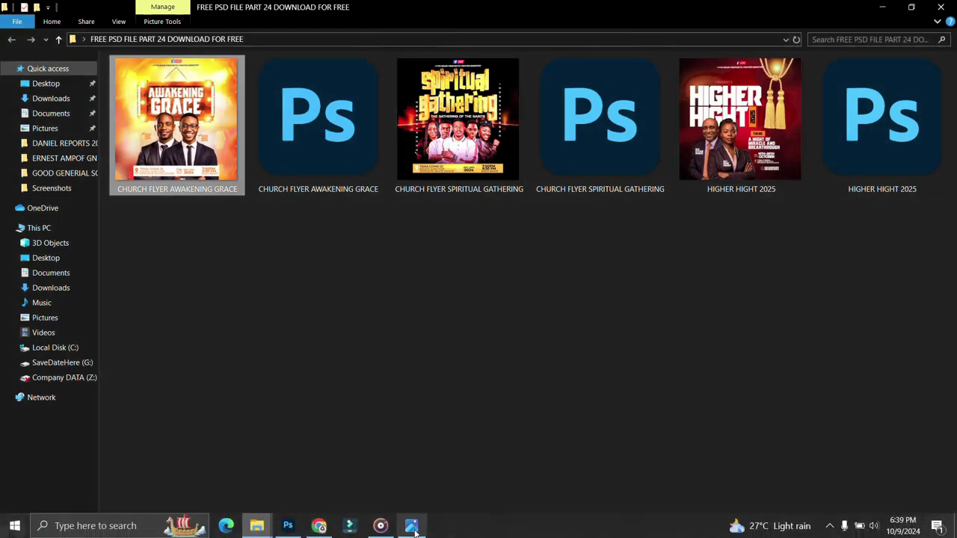
Step: Open the Spiritual Gathering flyer in Photos and browse to Higher Hight 2025 and back
double_click(458, 119)
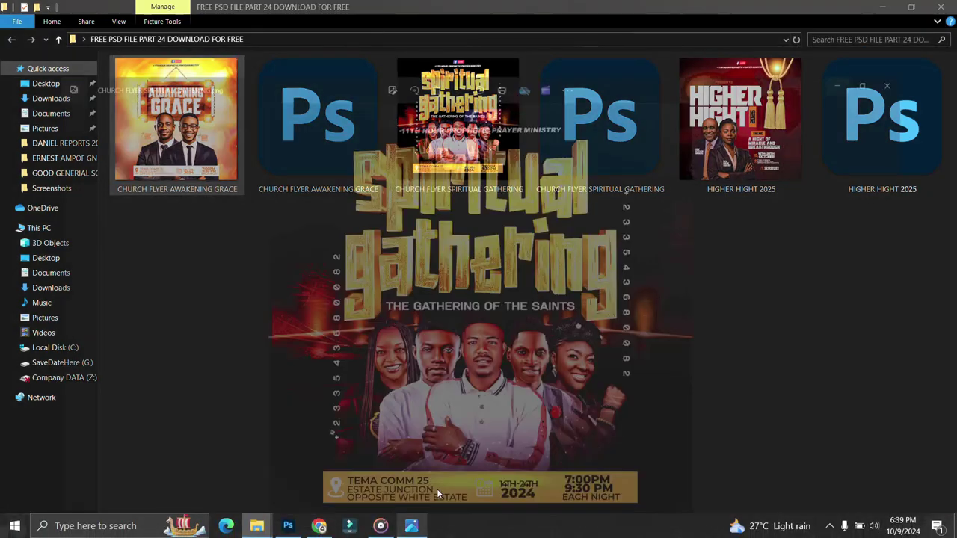
click(946, 275)
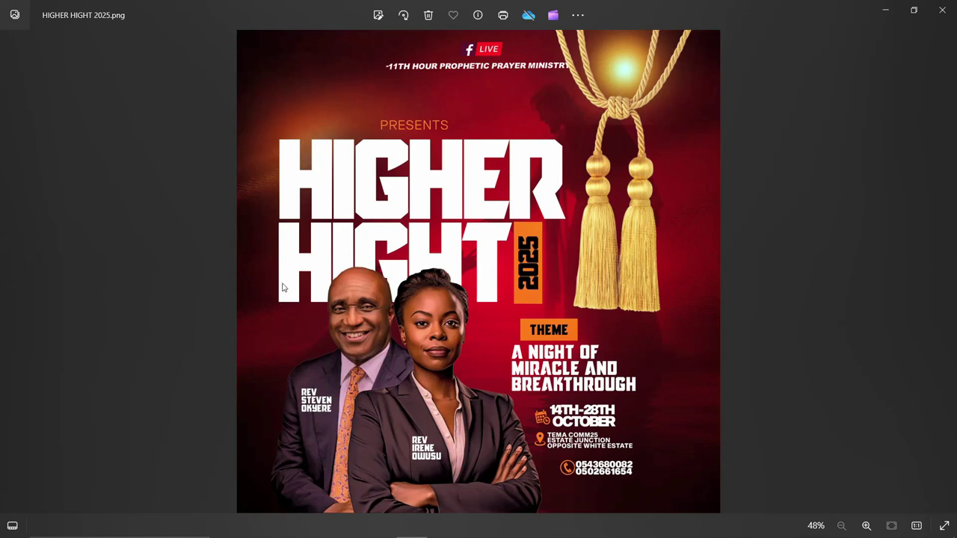
click(2, 271)
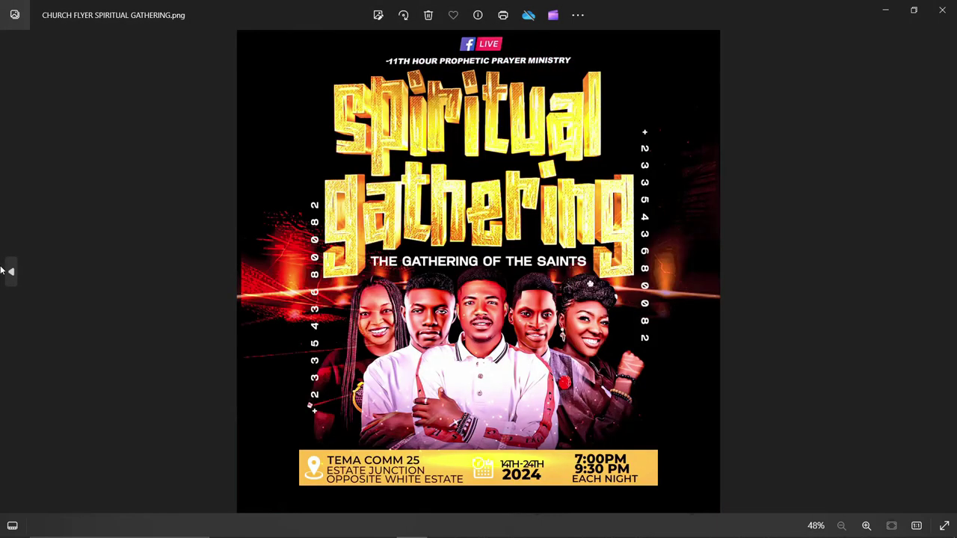
click(2, 271)
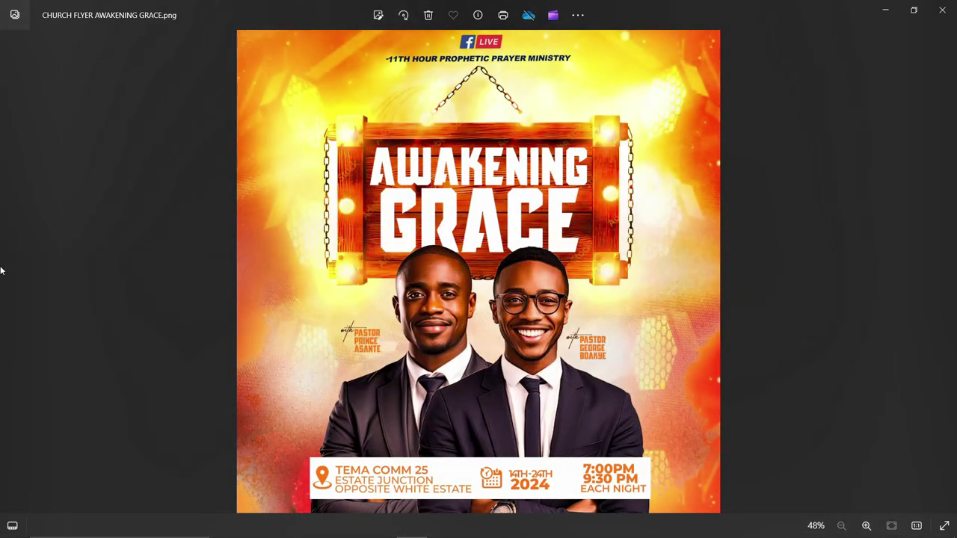
click(946, 271)
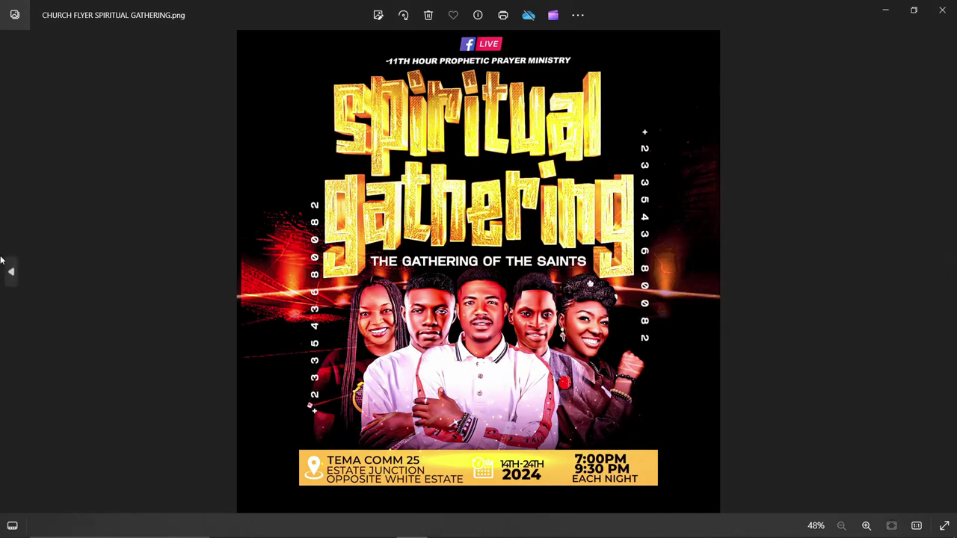
click(11, 272)
click(946, 272)
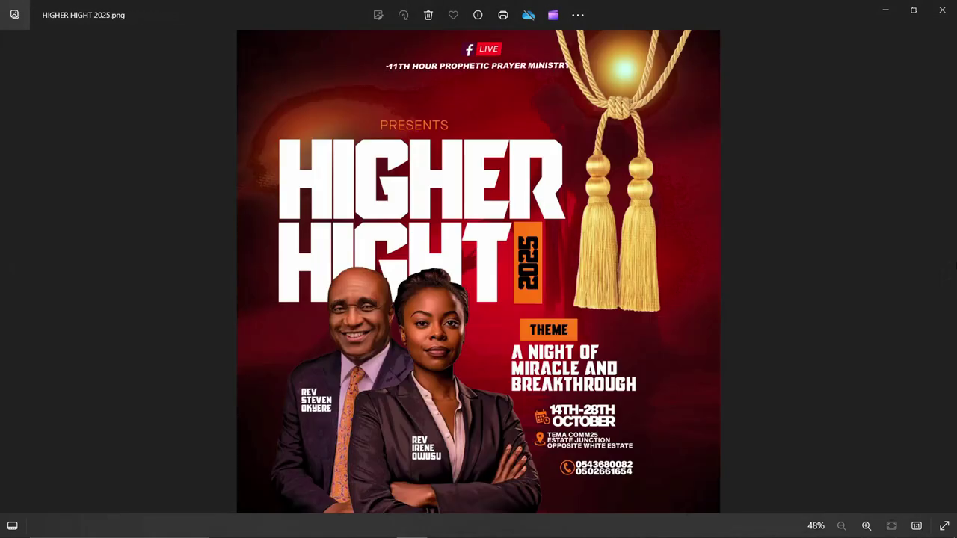
Step: Browse the flyer previews again, ending on Awakening Grace, and bring the folder forward
click(2, 249)
click(2, 249)
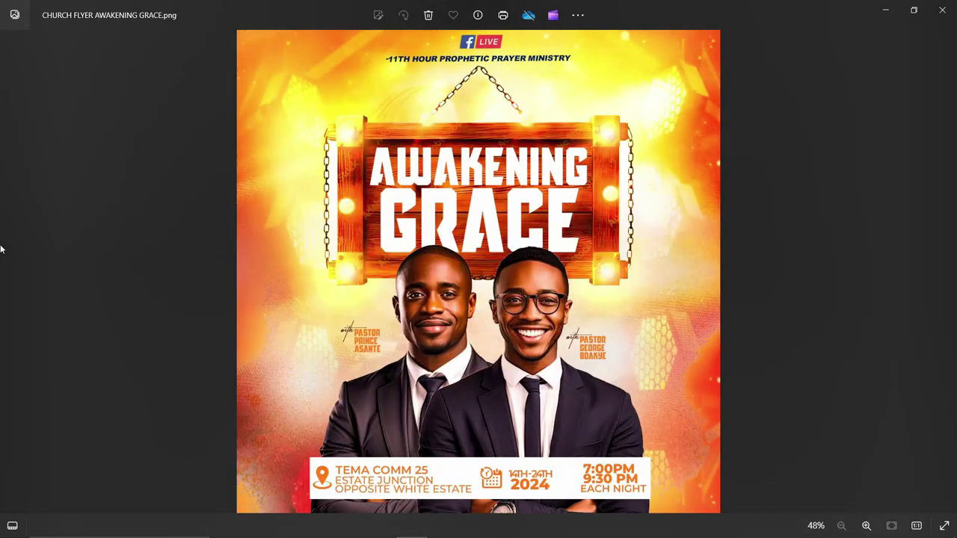
click(946, 271)
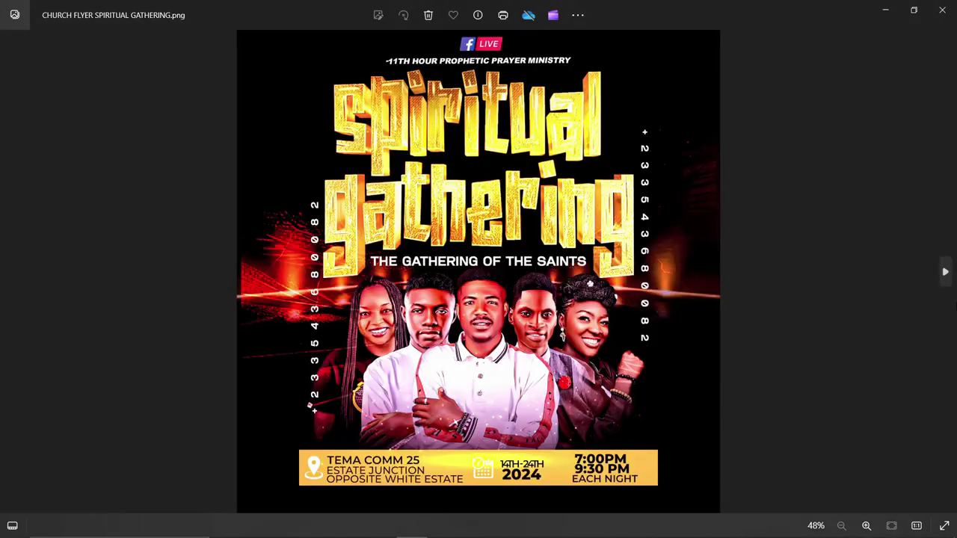
click(945, 272)
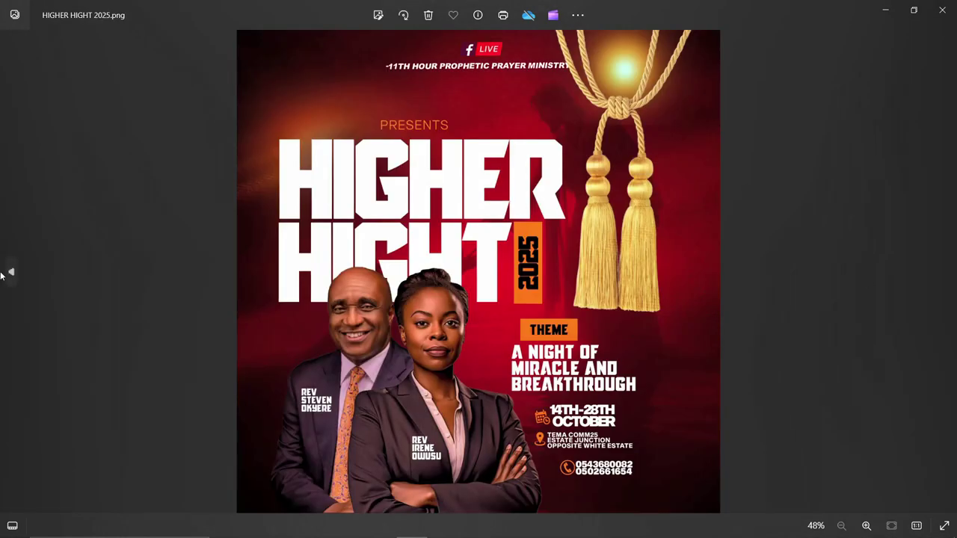
click(4, 273)
click(2, 275)
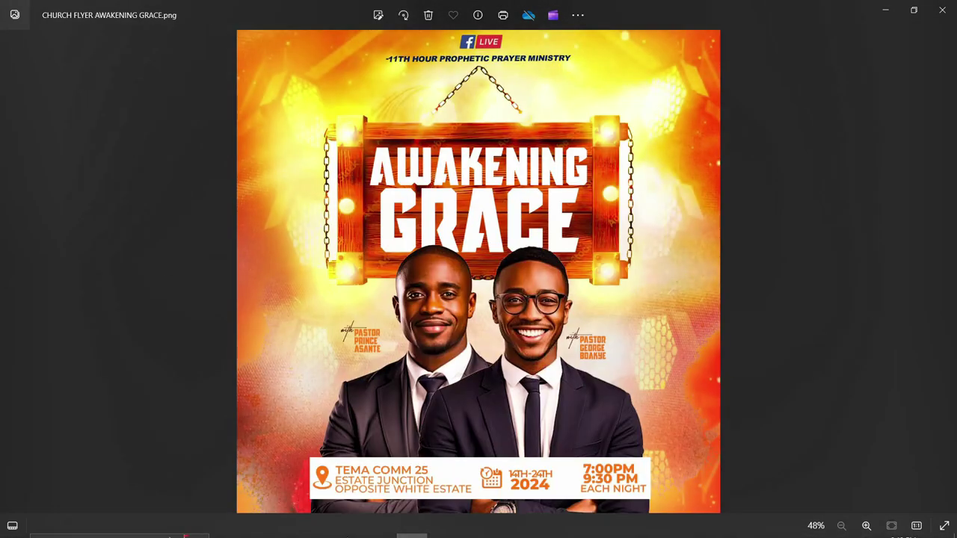
mouse_move(256, 525)
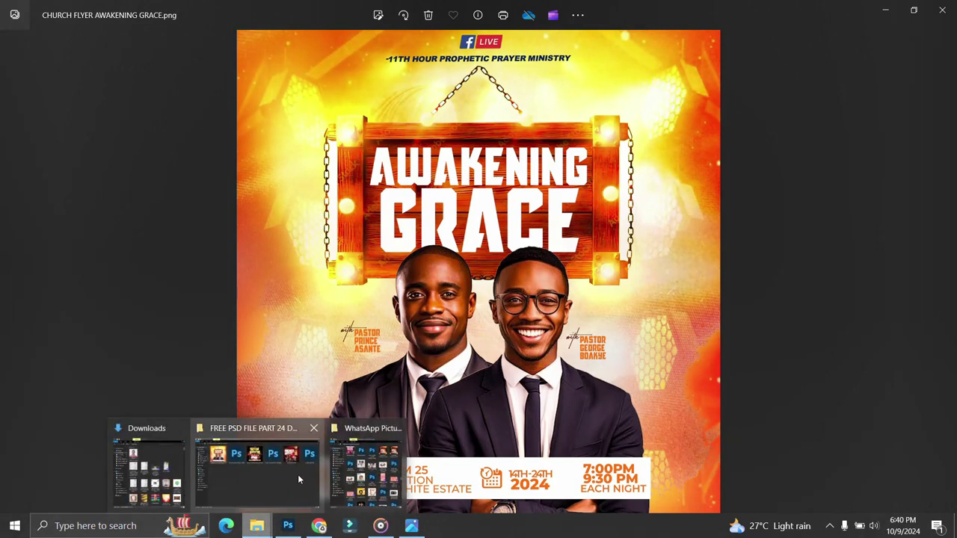
click(297, 474)
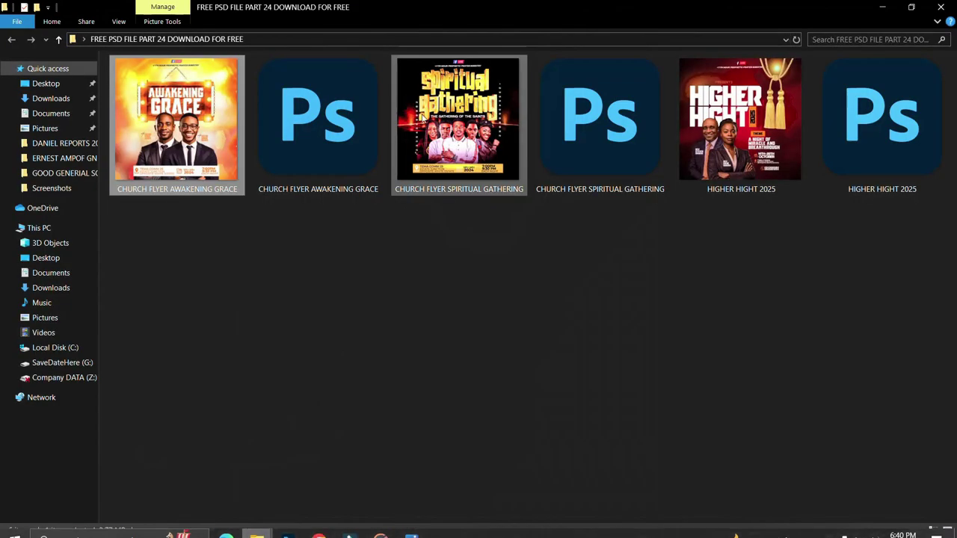
Step: Open CHURCH FLYER AWAKENING GRACE.psd in Photoshop from the download folder
double_click(319, 133)
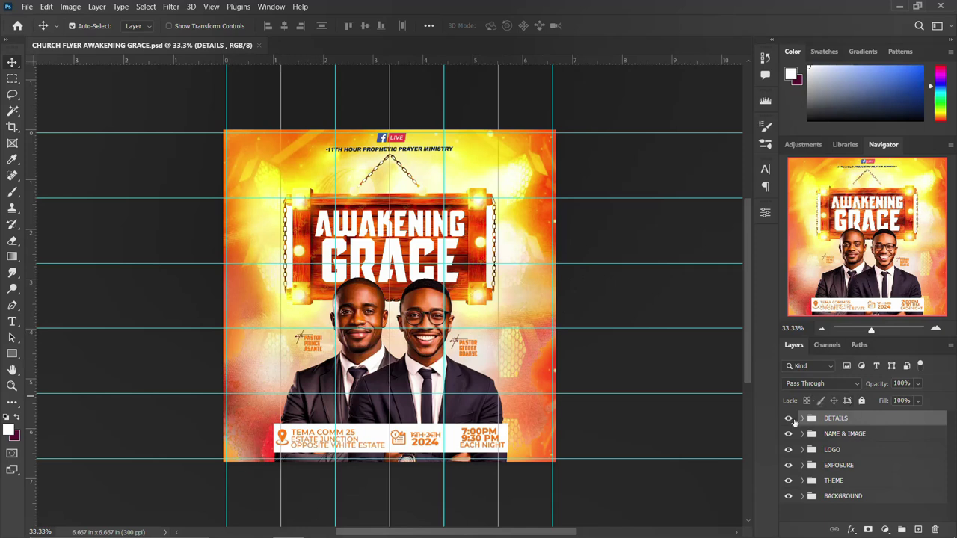
Step: Toggle DETAILS and NAME & IMAGE visibility, leaving DETAILS hidden and NAME & IMAGE expanded
click(789, 421)
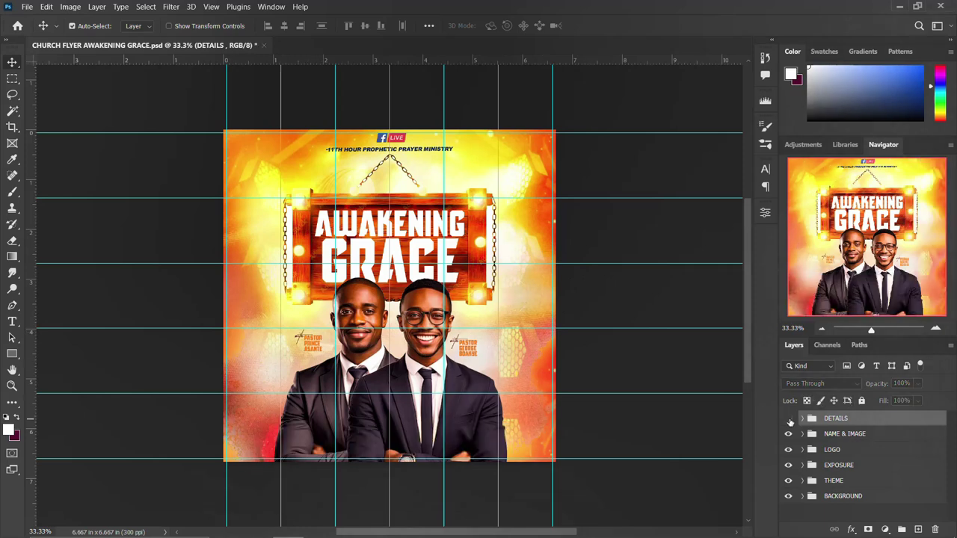
click(789, 420)
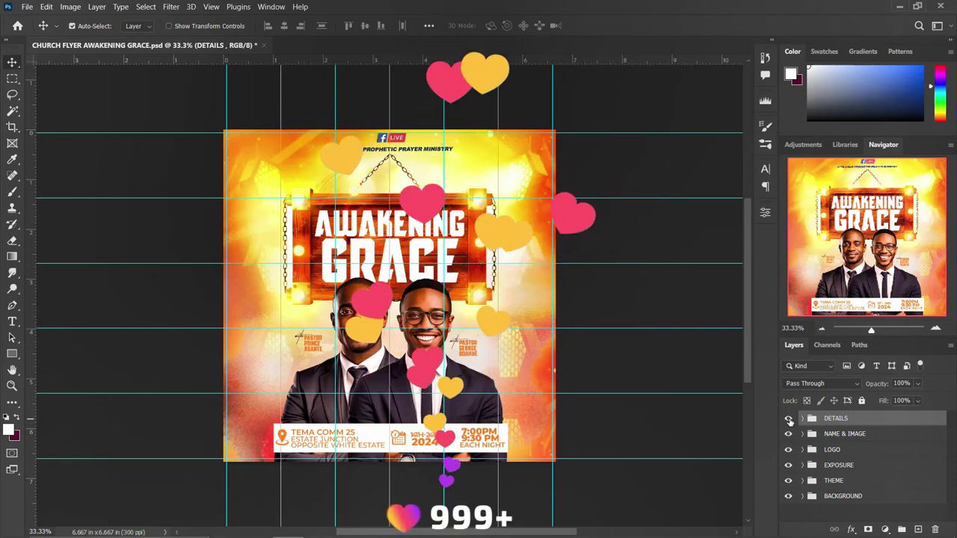
click(789, 420)
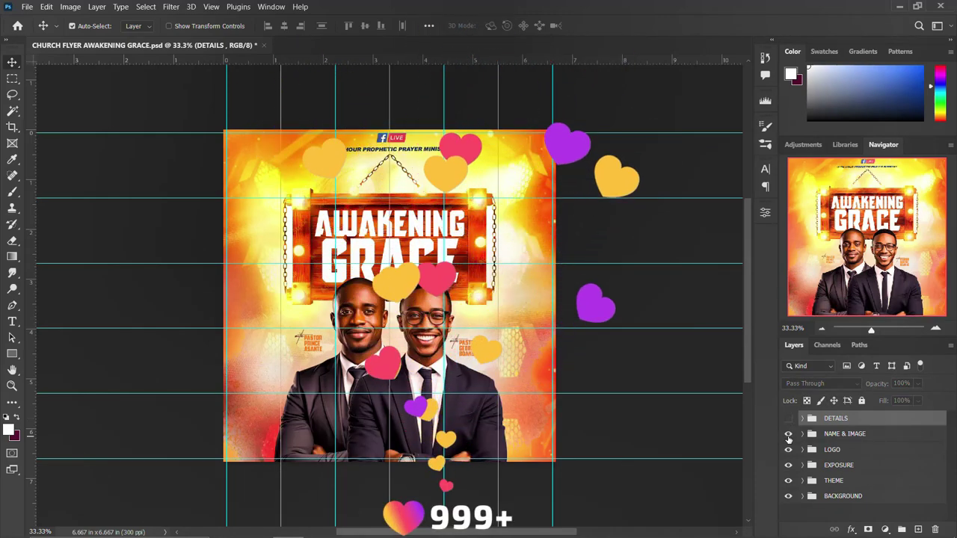
click(789, 437)
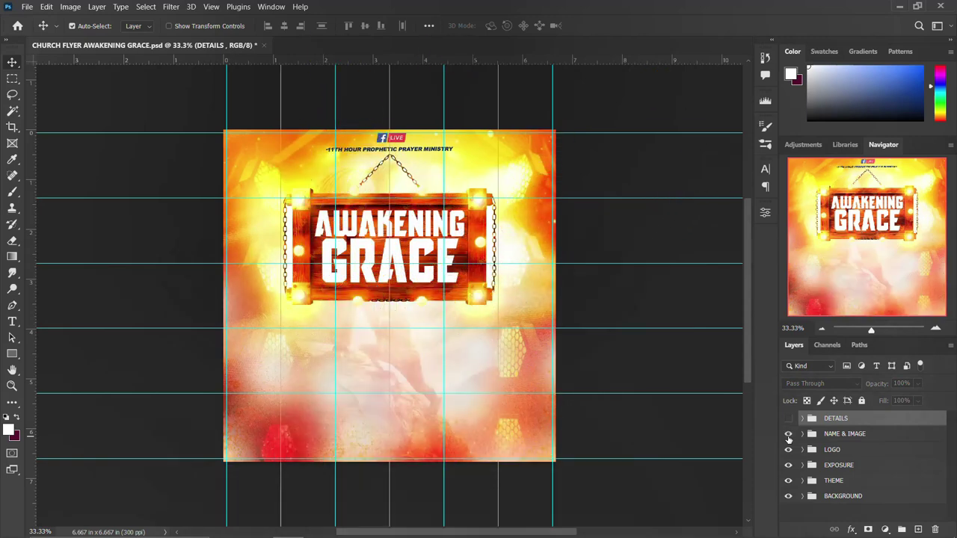
click(788, 436)
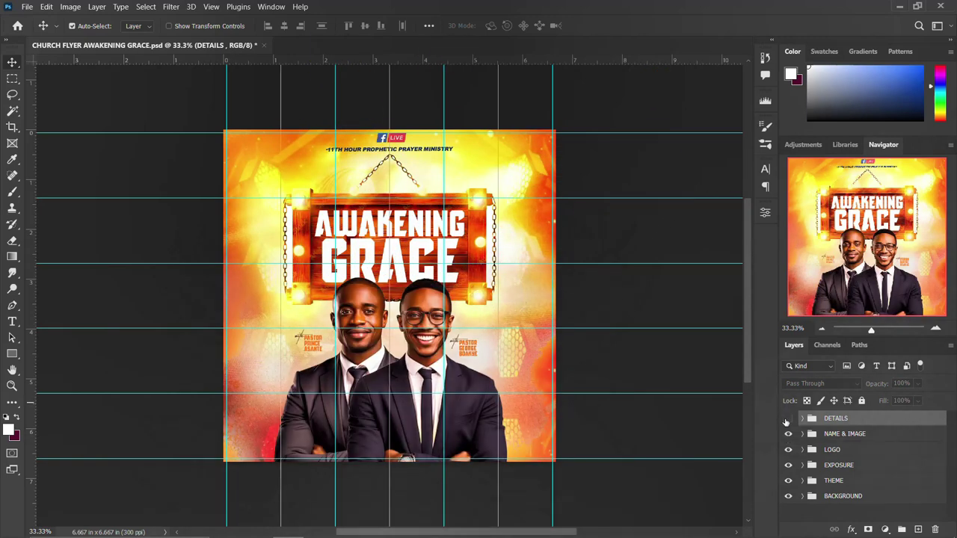
click(788, 419)
click(788, 420)
click(803, 434)
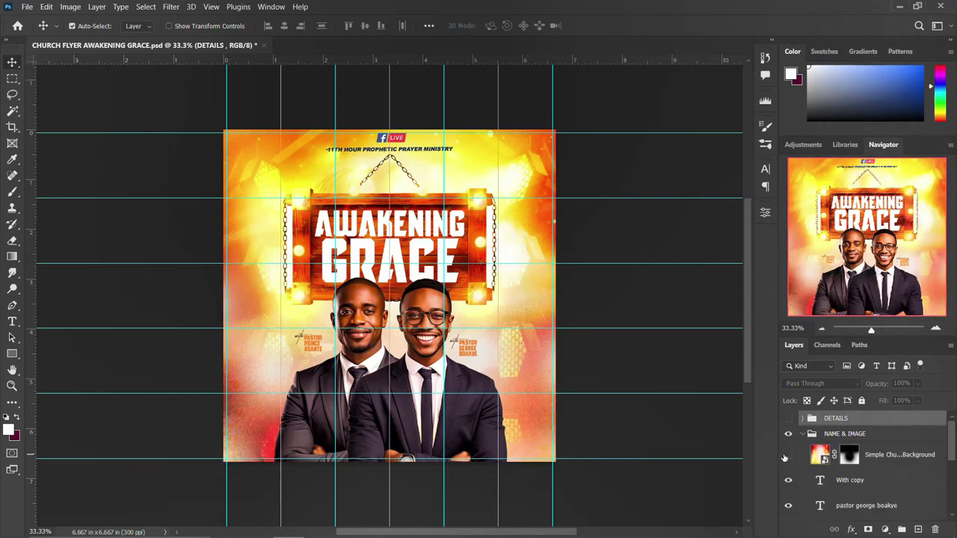
scroll(797, 480, down, 1)
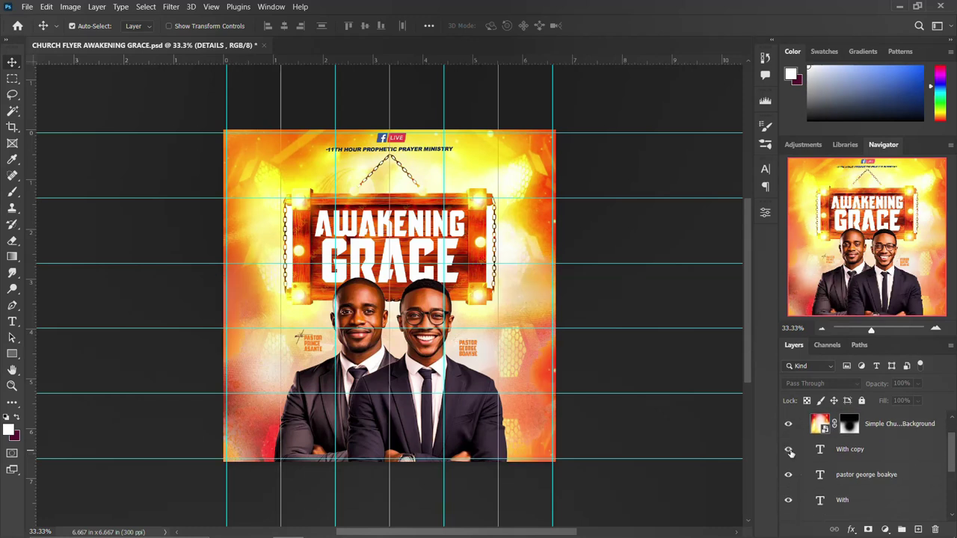
click(789, 450)
click(788, 477)
click(788, 476)
click(850, 453)
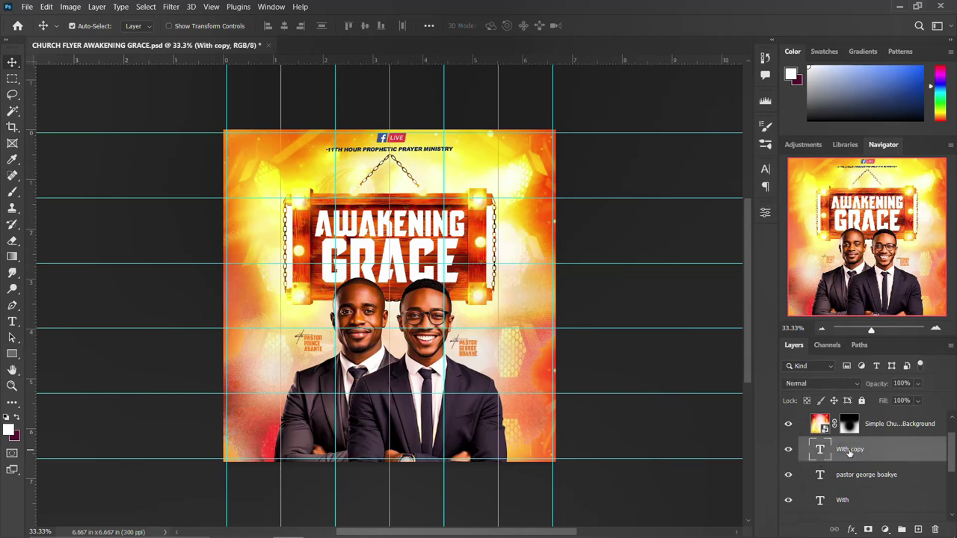
click(764, 169)
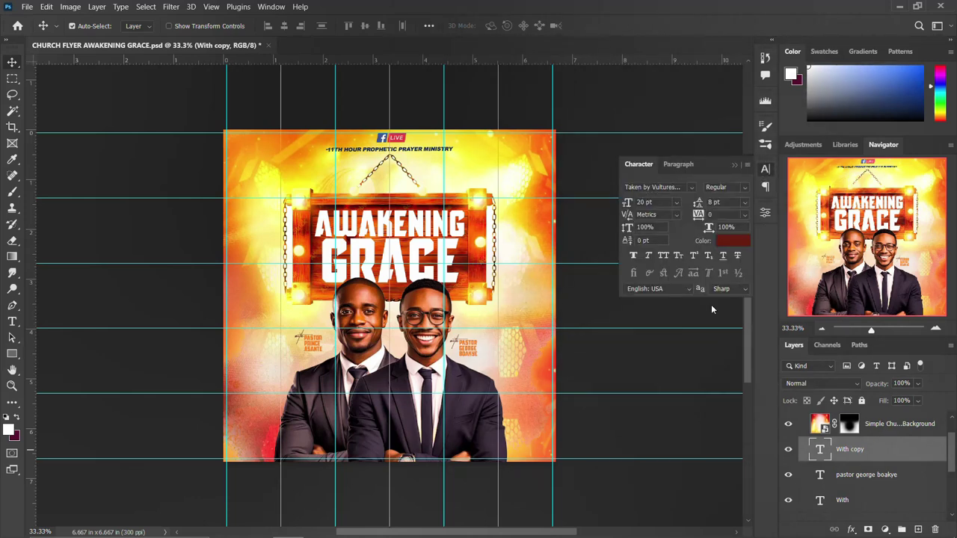
click(765, 170)
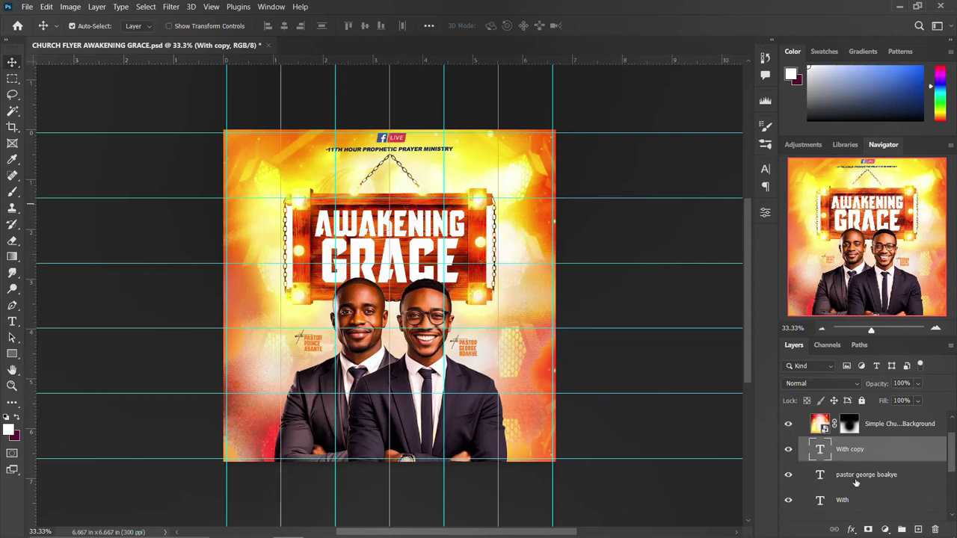
scroll(856, 482, down, 2)
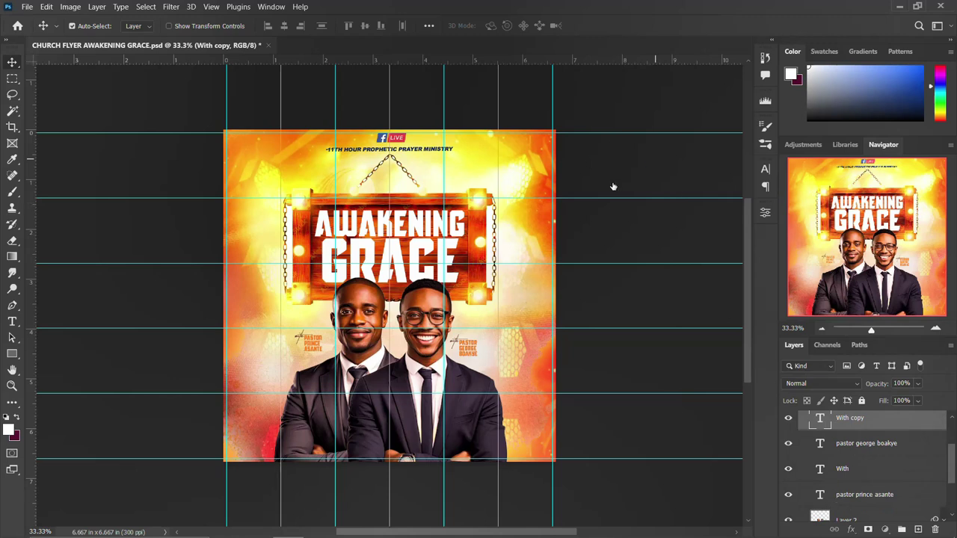
Step: Keep the pastor prince asante text at 10 pt Antiles in orange ff7208
click(486, 357)
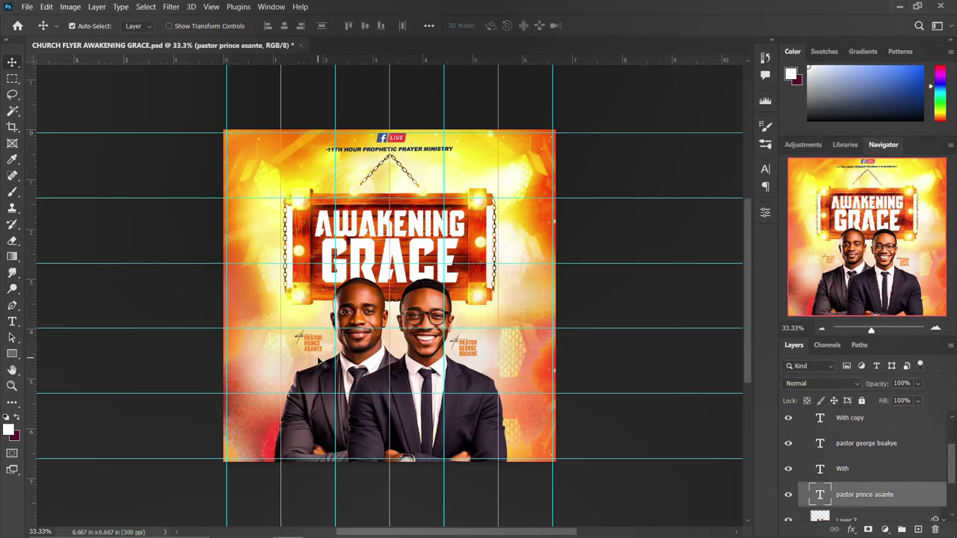
click(765, 169)
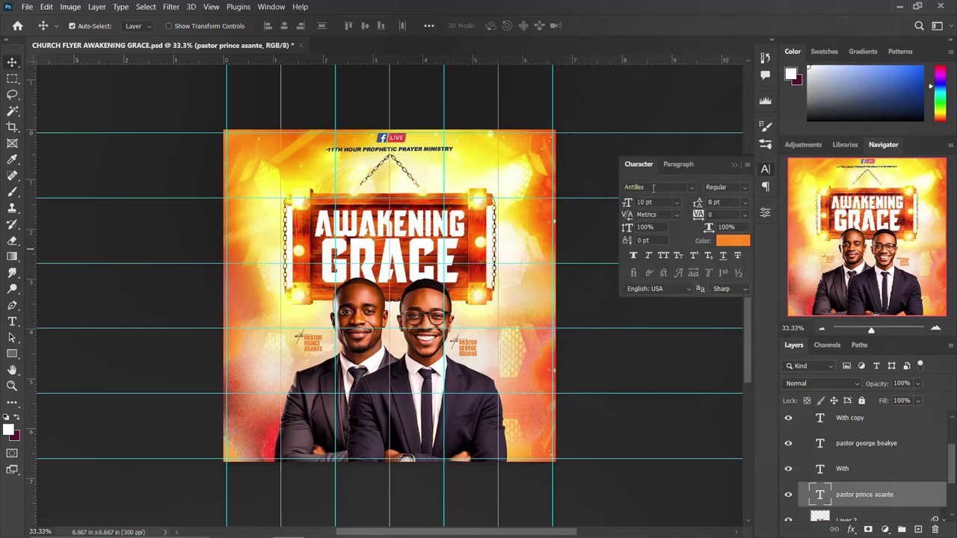
click(739, 241)
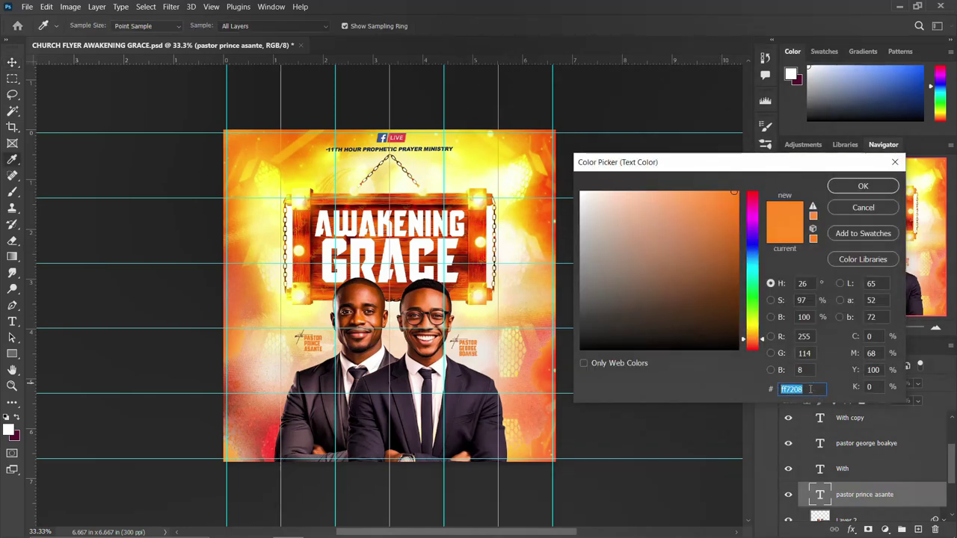
click(863, 187)
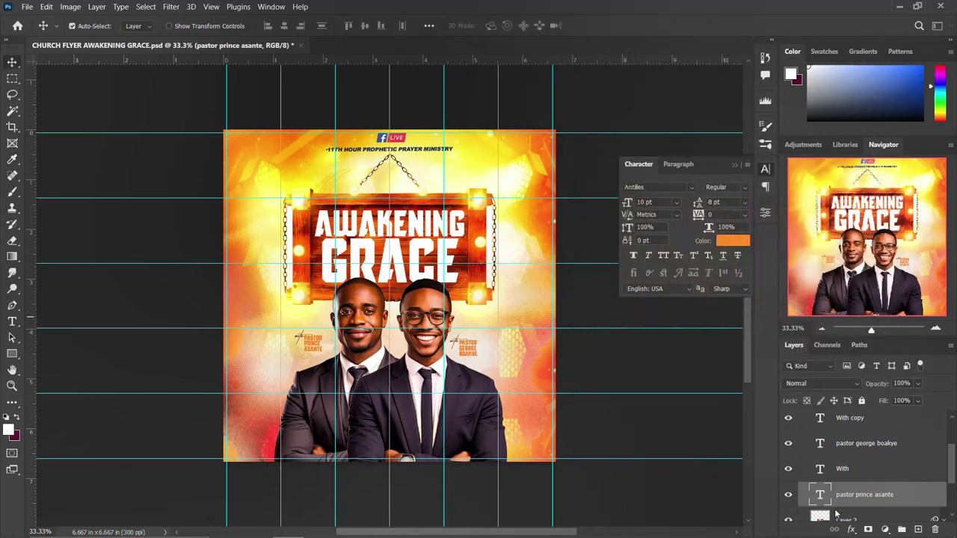
scroll(836, 514, down, 1)
Step: Toggle Layer 2's visibility and expand it to show its Camera Raw smart filter
click(789, 490)
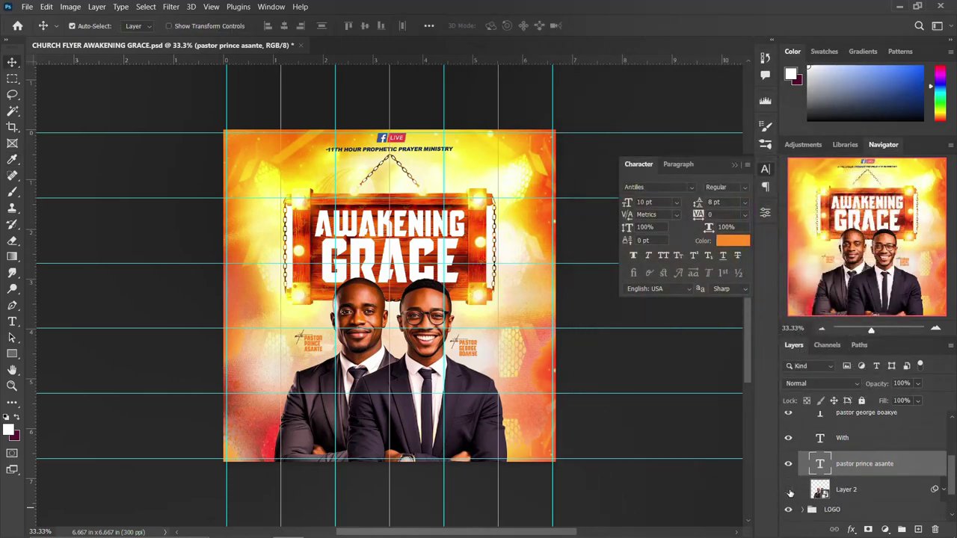
click(789, 490)
click(944, 490)
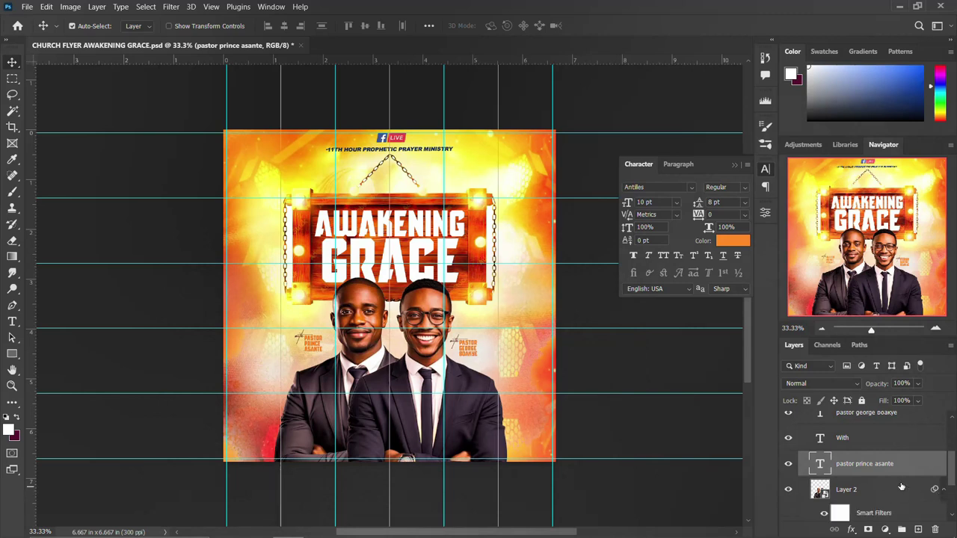
scroll(871, 485, down, 2)
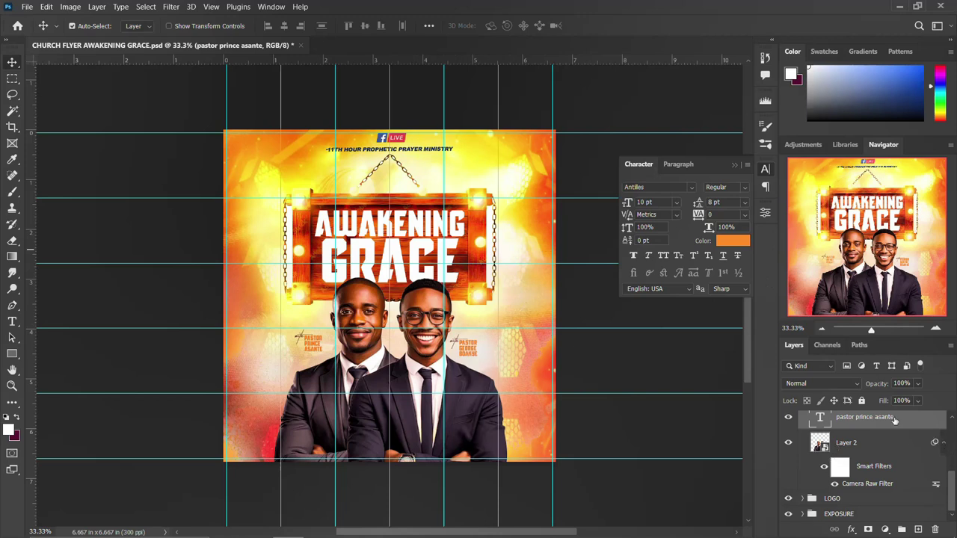
scroll(850, 443, up, 2)
scroll(850, 443, up, 2)
scroll(850, 443, up, 1)
scroll(850, 443, up, 1)
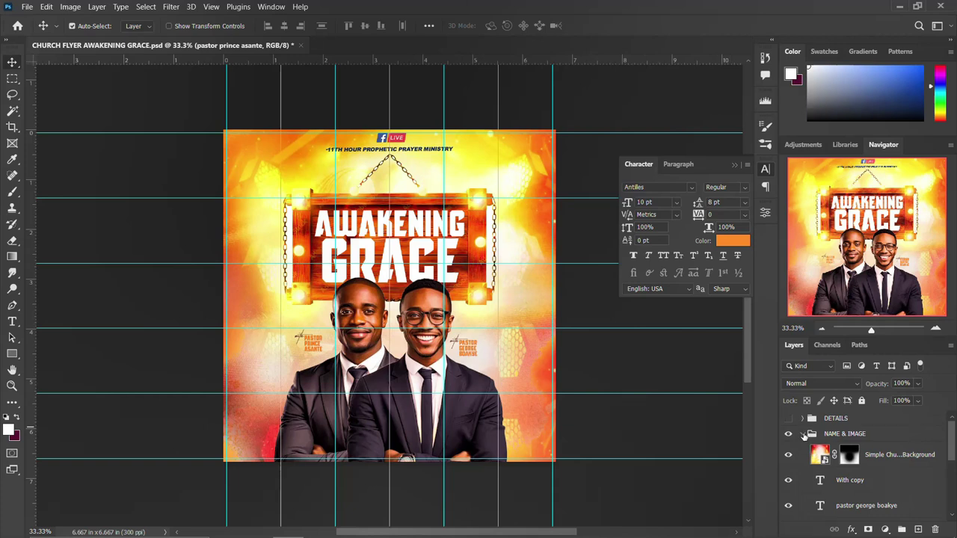
Step: Collapse and hide the NAME & IMAGE group, then inspect and hide the LOGO group
click(802, 437)
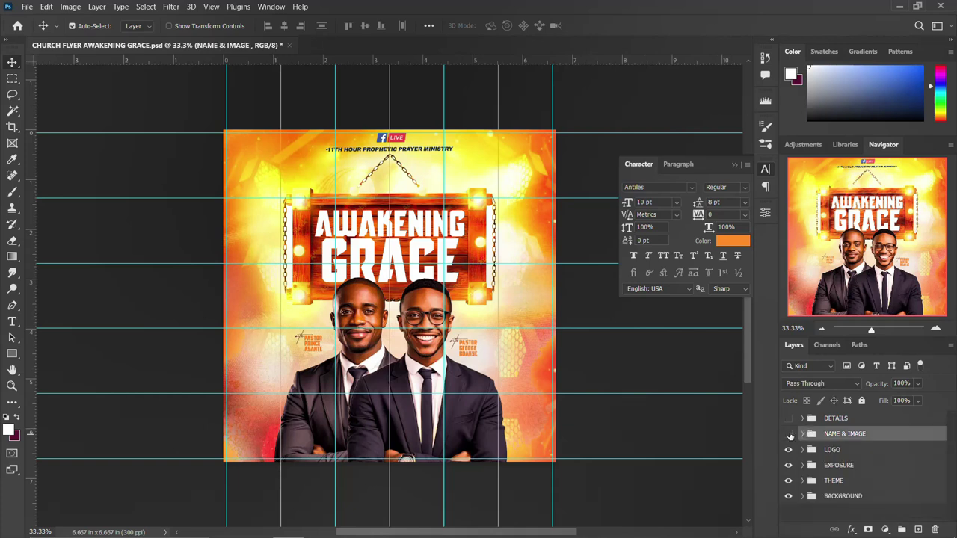
click(789, 434)
click(789, 435)
click(789, 435)
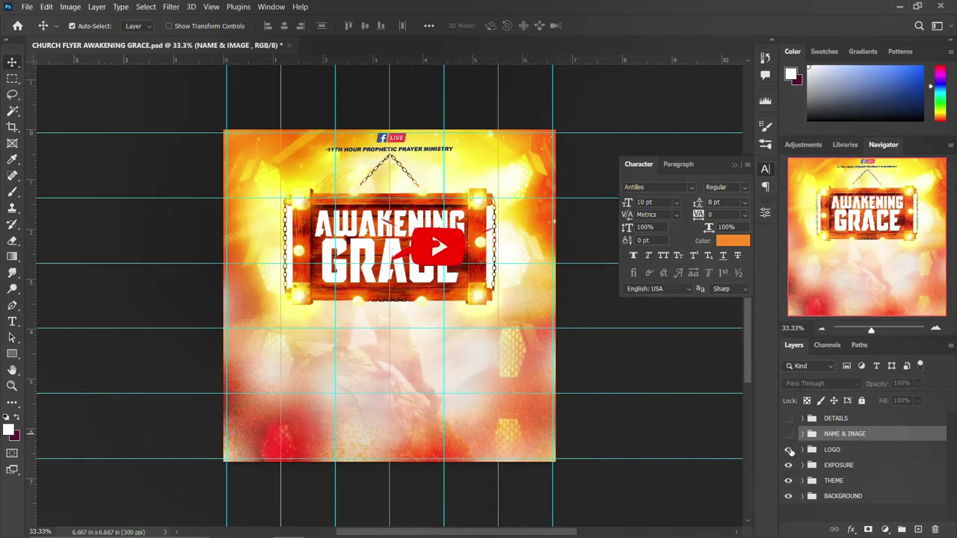
click(789, 450)
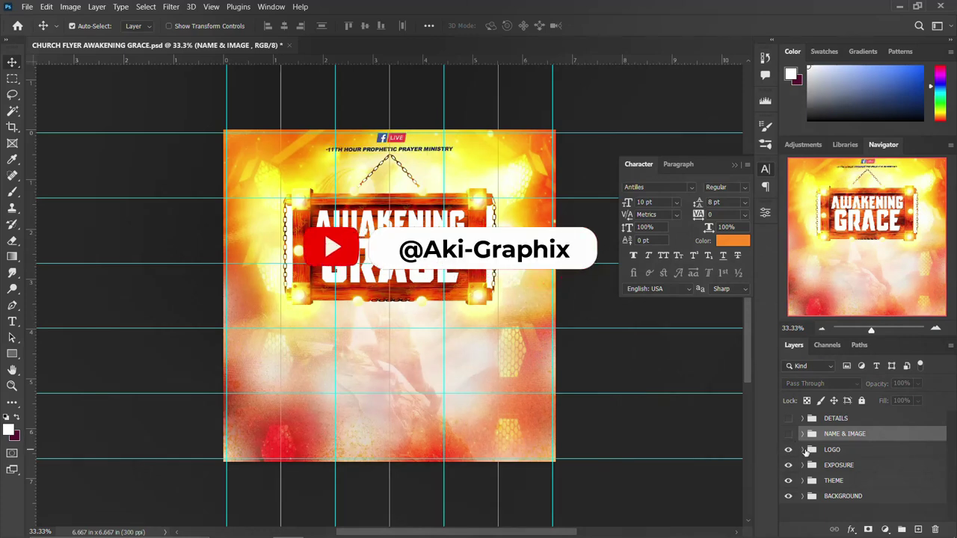
click(803, 450)
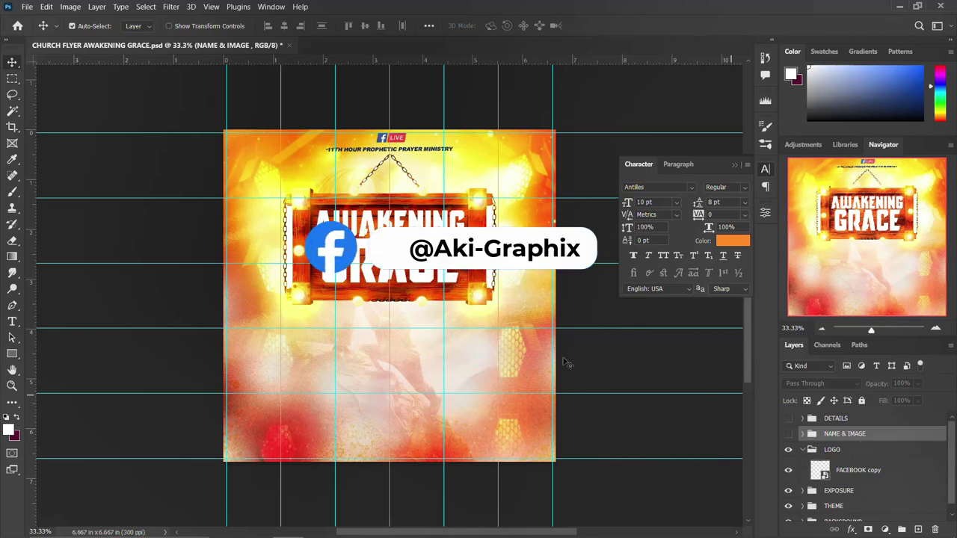
click(802, 450)
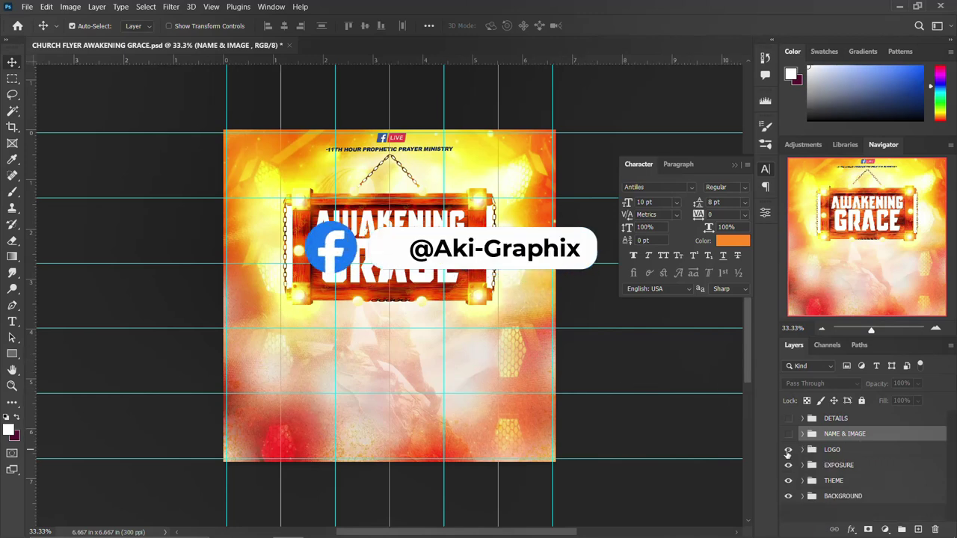
click(787, 451)
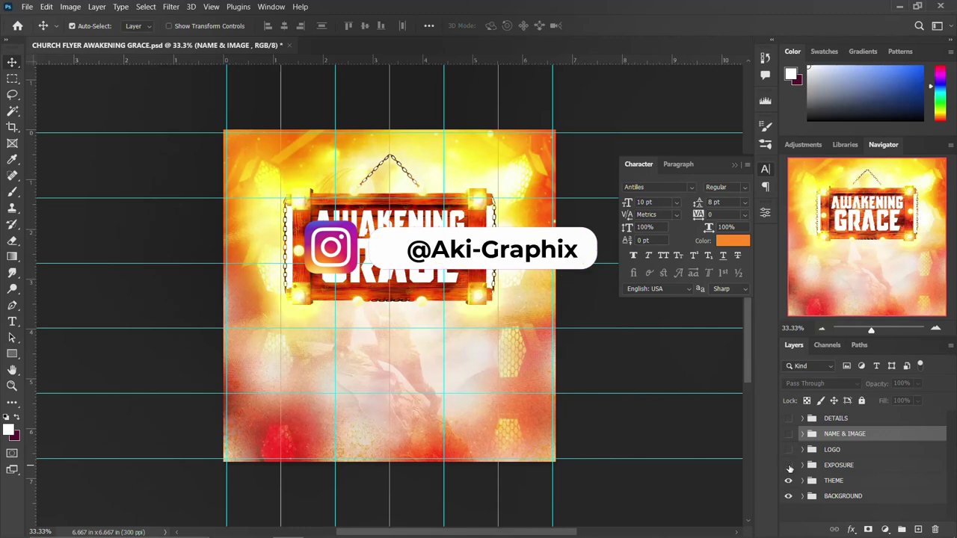
Step: Hide the EXPOSURE glow group and turn the THEME group on
click(789, 466)
click(789, 466)
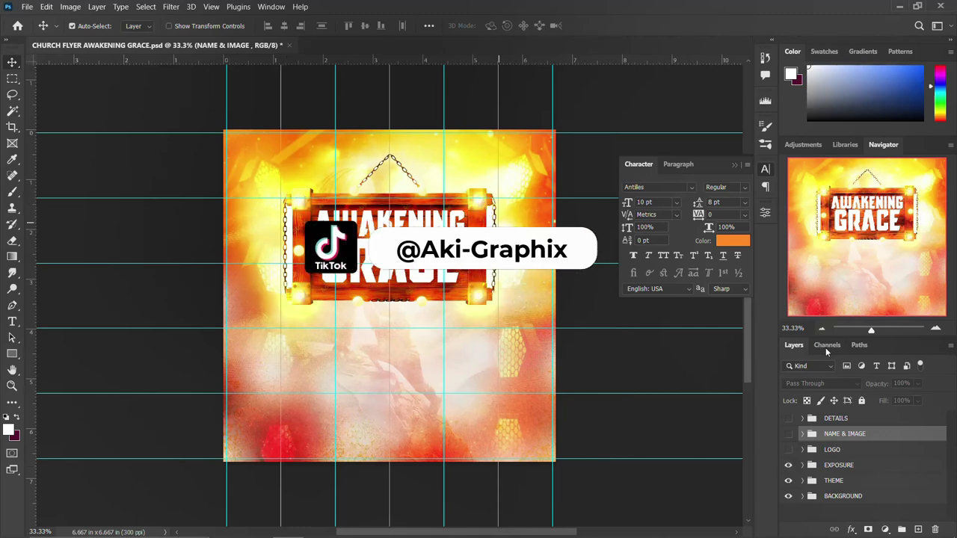
click(789, 466)
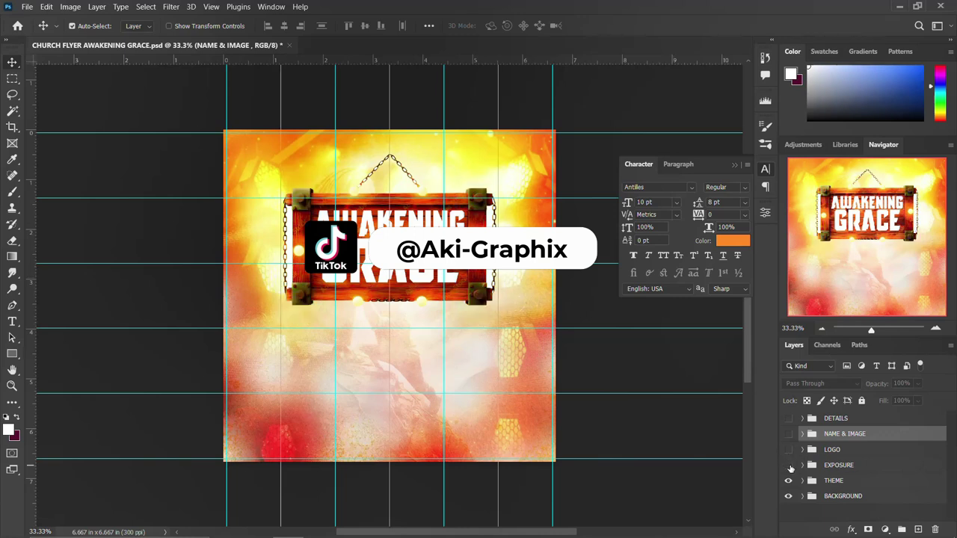
click(789, 481)
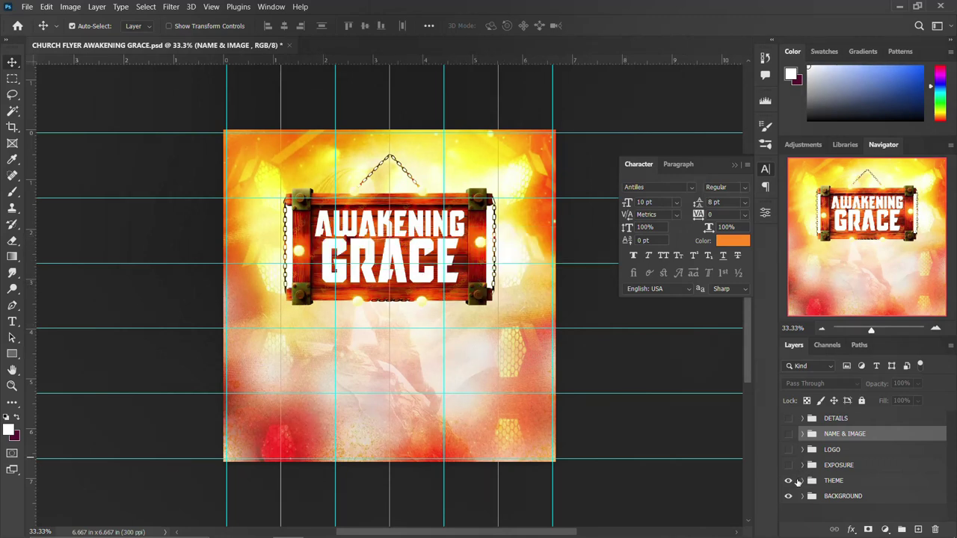
Step: Expand THEME and inspect its grace text and Hue/Saturation 1 layers
click(802, 481)
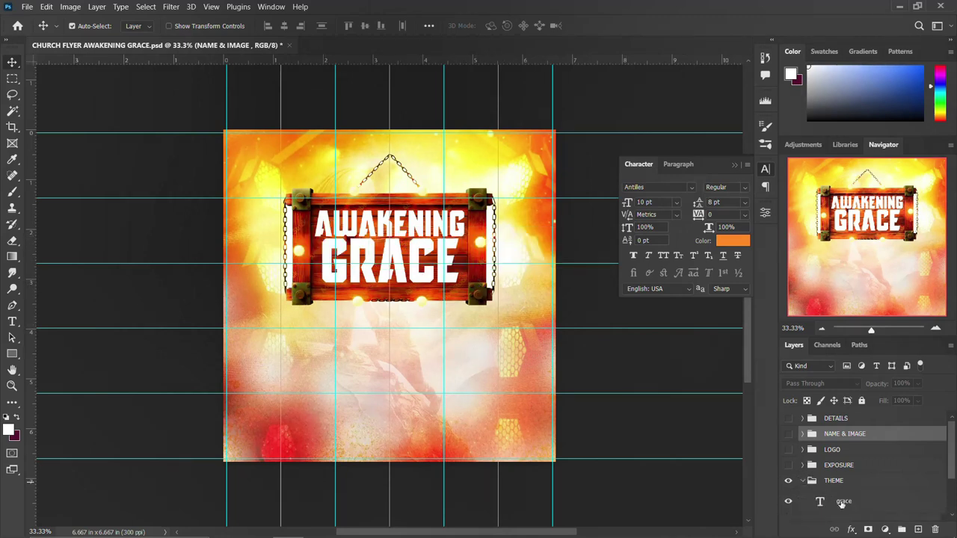
click(841, 502)
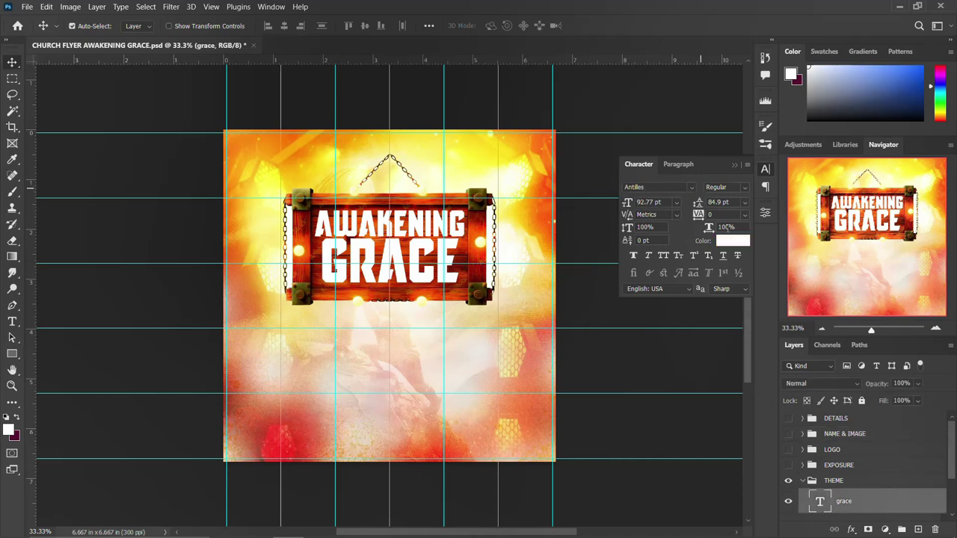
click(770, 172)
scroll(843, 494, down, 3)
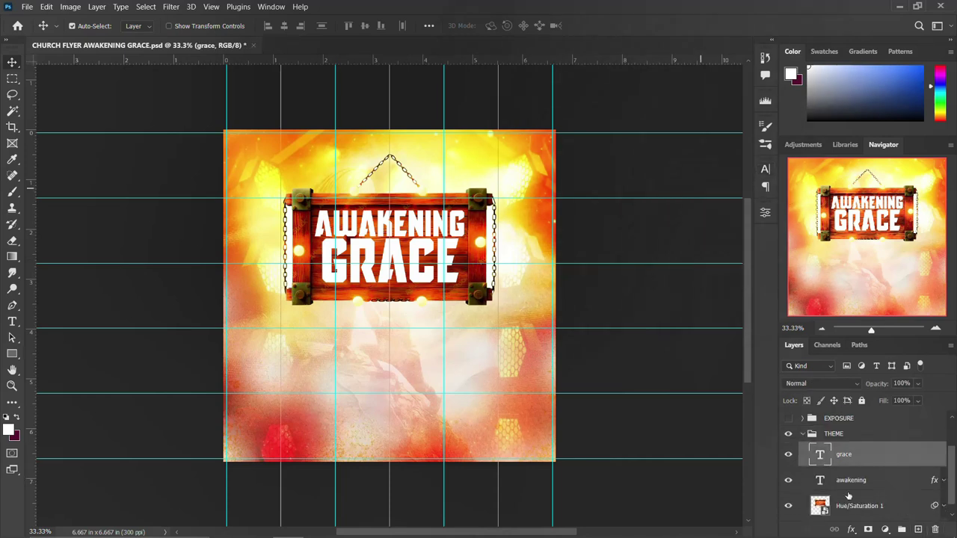
click(843, 506)
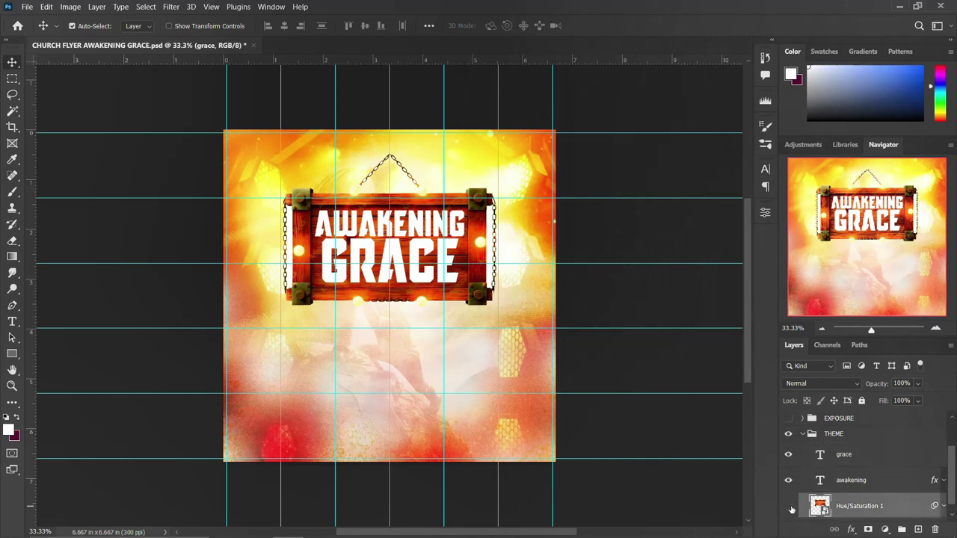
Step: Toggle Hue/Saturation 1's Camera Raw filter off and on, then collapse THEME
click(943, 506)
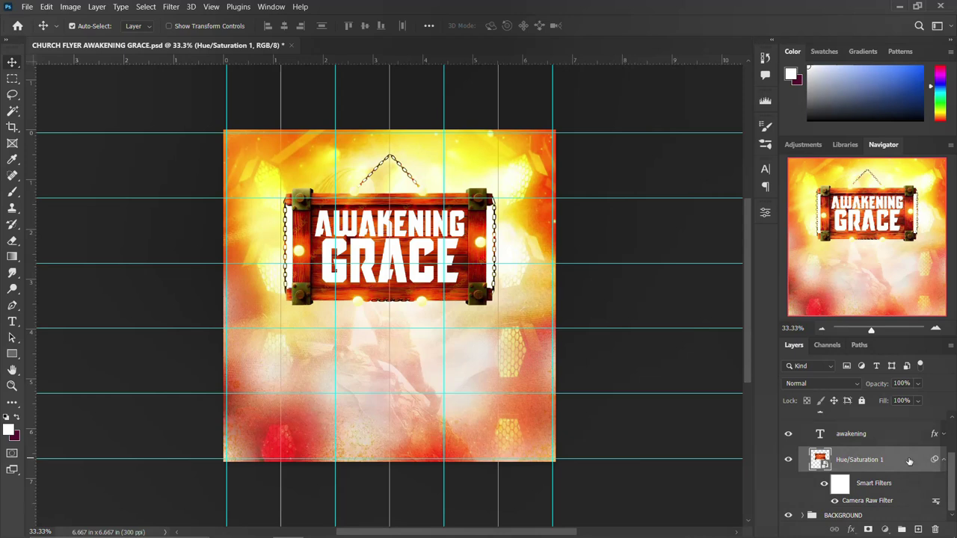
click(946, 461)
click(944, 494)
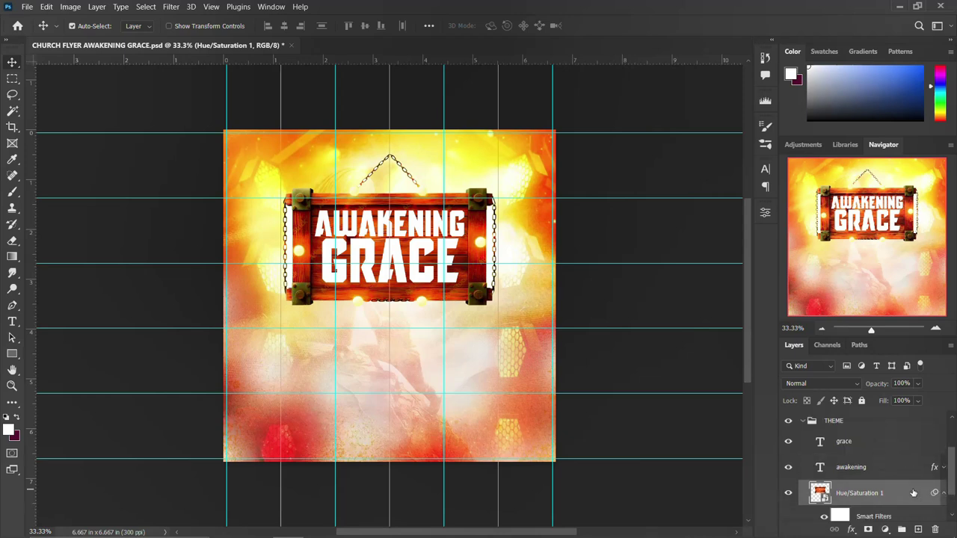
click(825, 487)
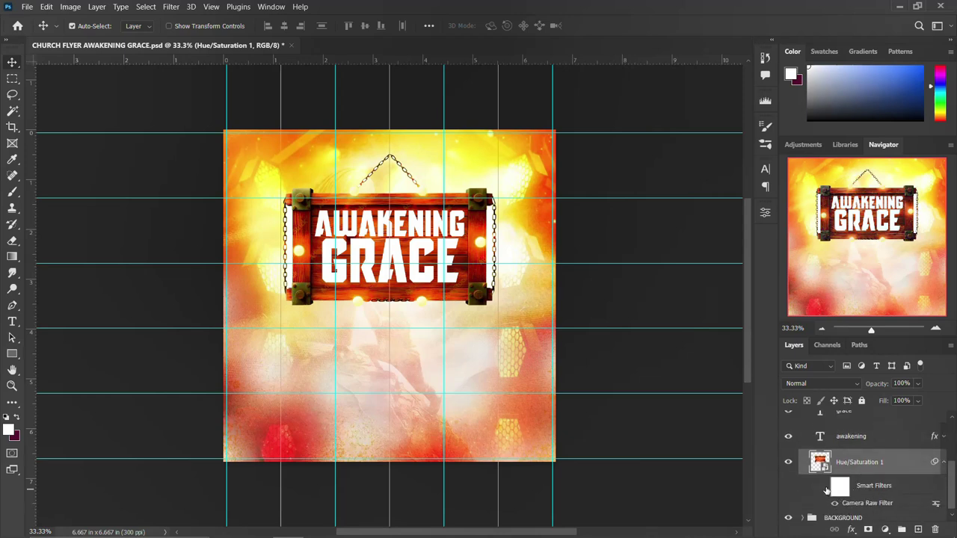
click(825, 487)
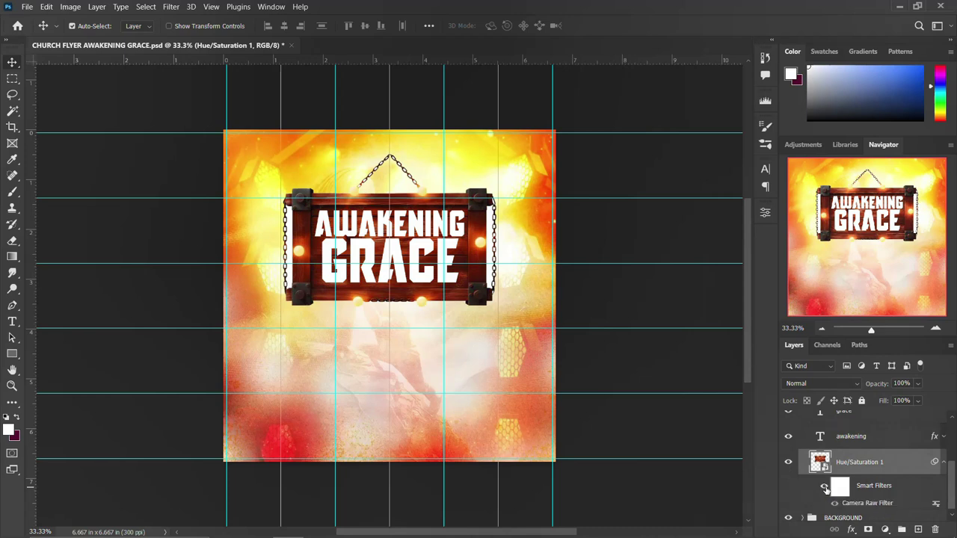
click(945, 463)
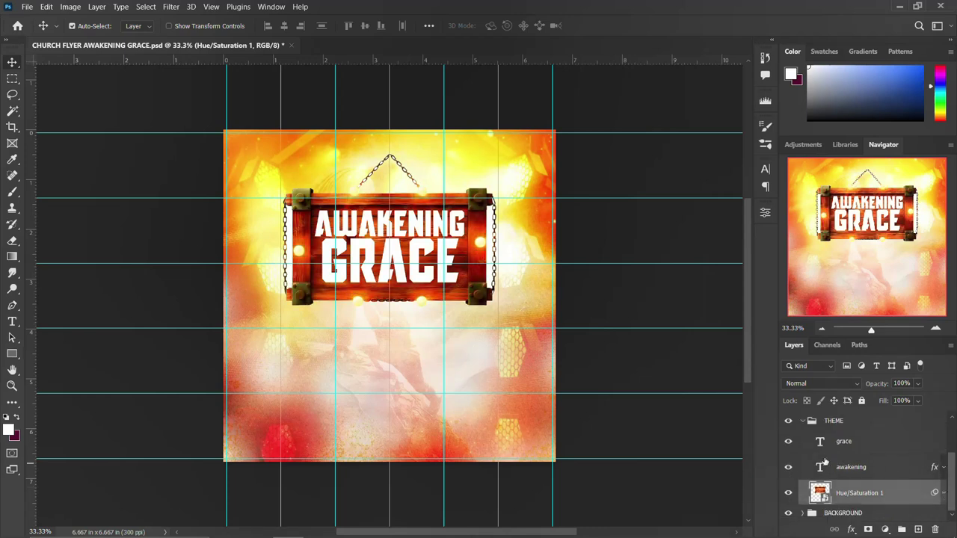
scroll(825, 462, up, 1)
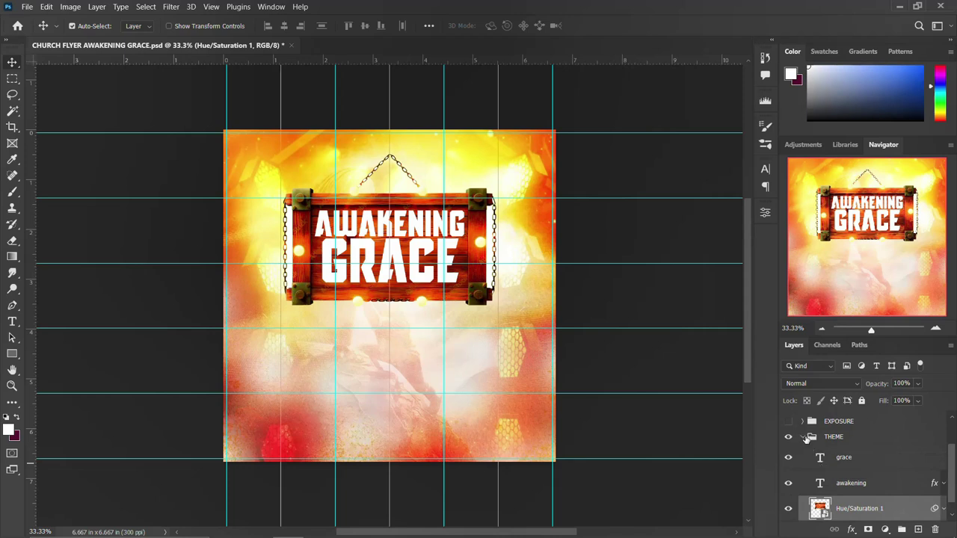
click(805, 438)
Step: Hide the THEME group and expand BACKGROUND to review its layers
click(787, 481)
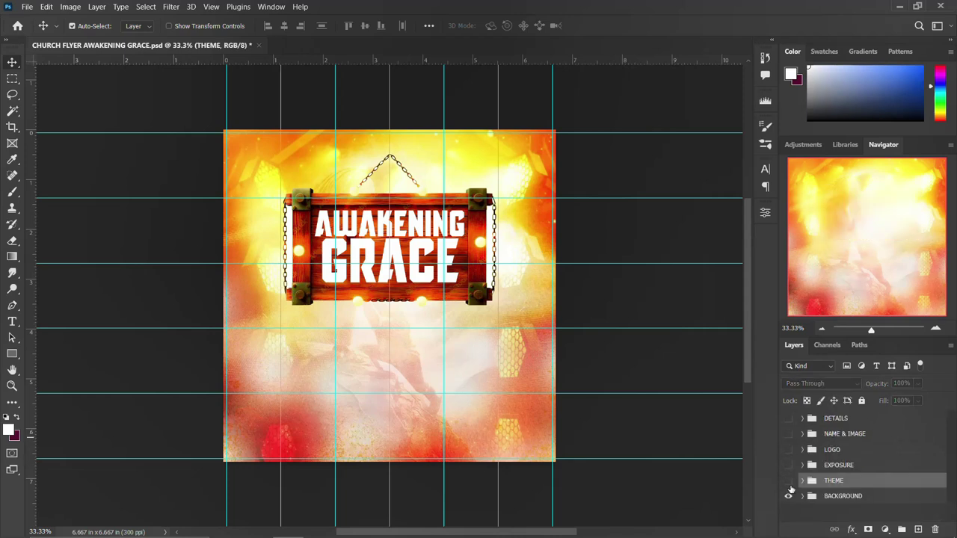
click(803, 496)
scroll(810, 486, down, 2)
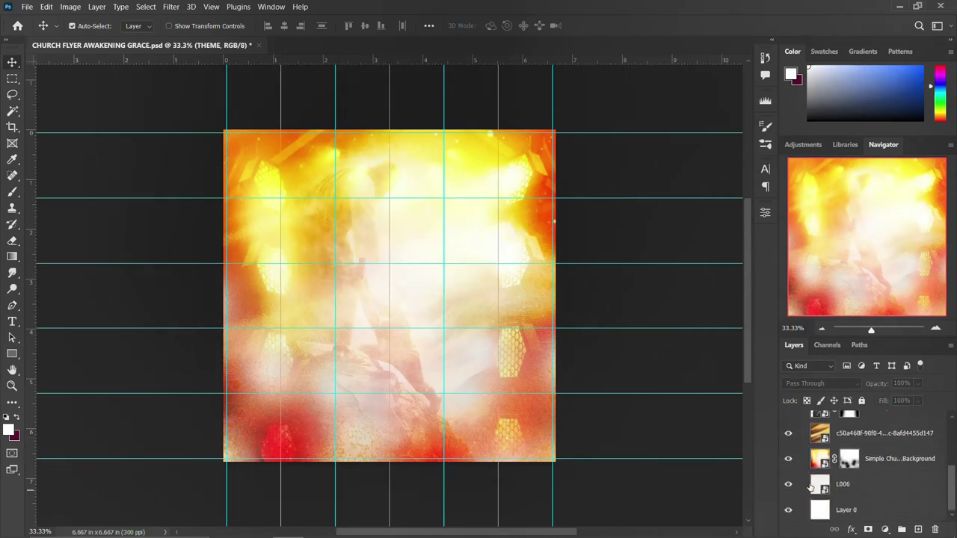
scroll(810, 486, down, 1)
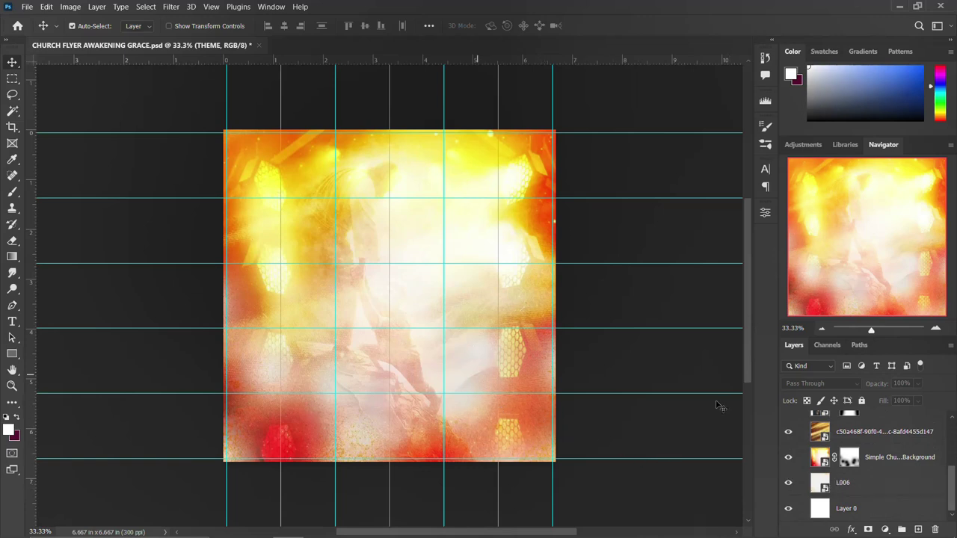
scroll(827, 480, up, 1)
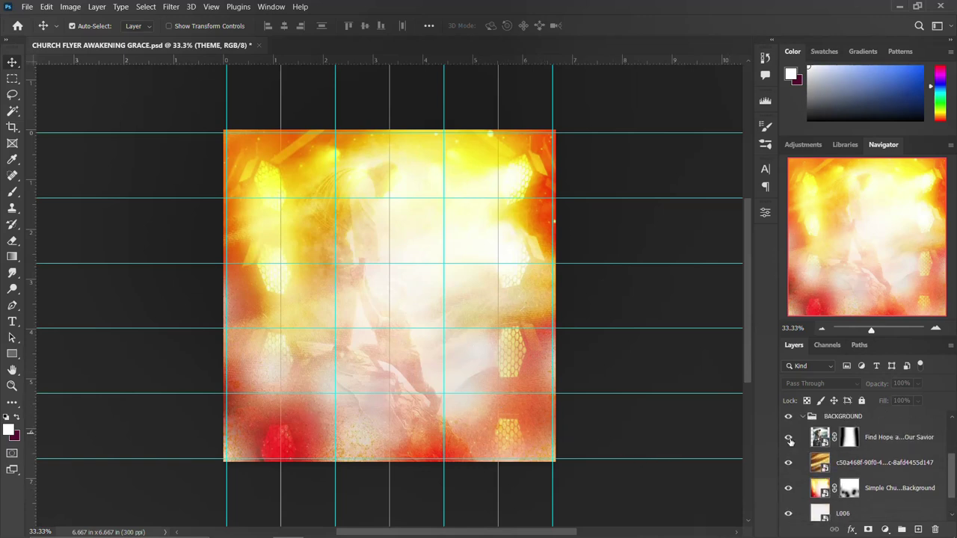
scroll(790, 441, up, 1)
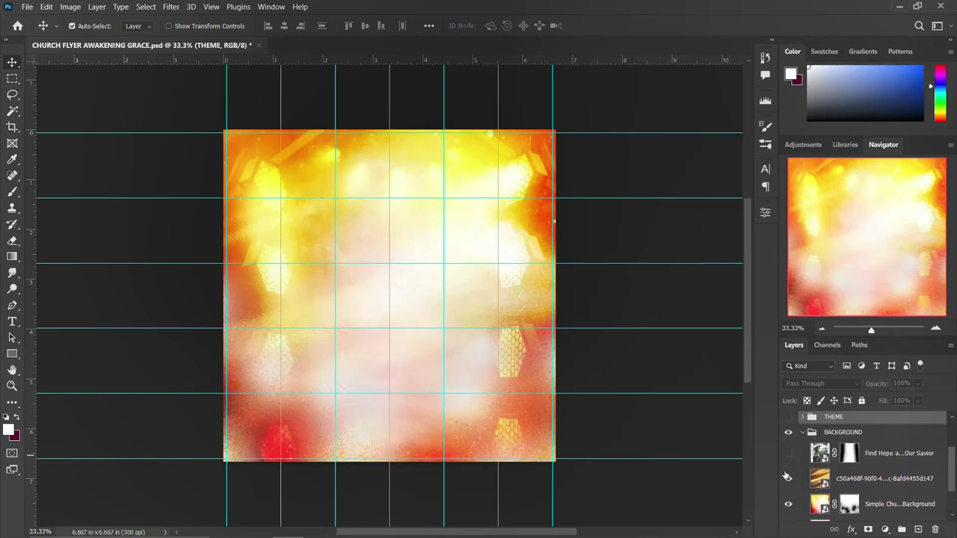
Step: Toggle the orange overlay and church photo layers off and on, then select the overlay
click(789, 479)
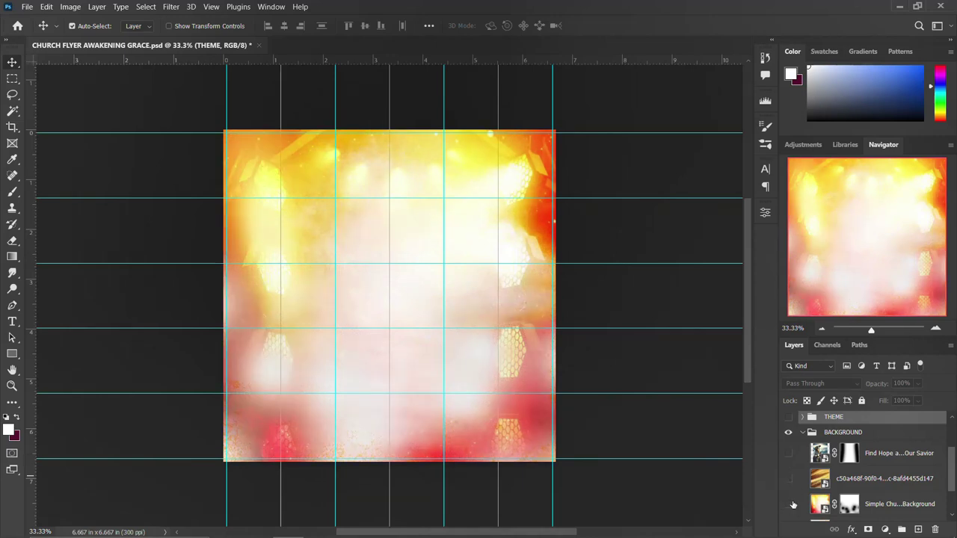
click(788, 504)
scroll(793, 494, down, 1)
scroll(797, 487, down, 1)
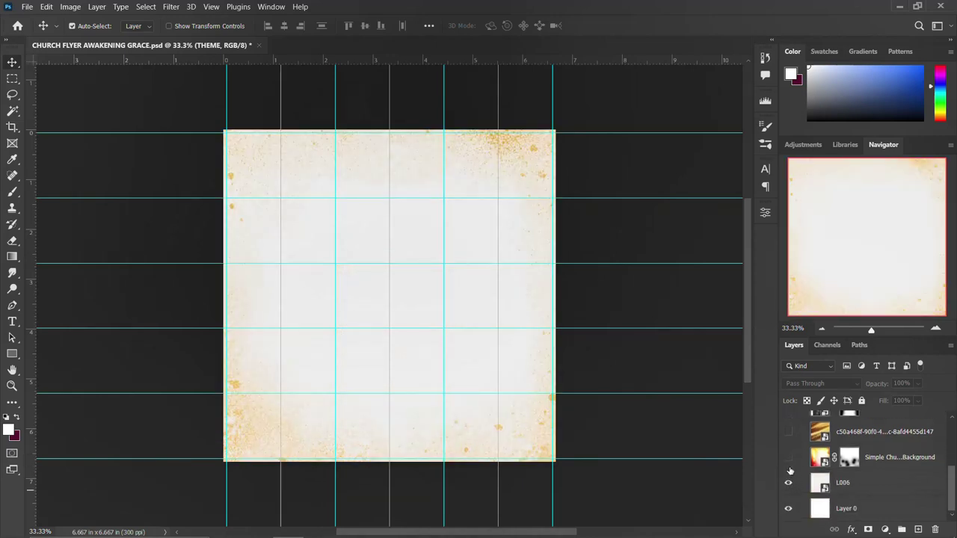
click(789, 457)
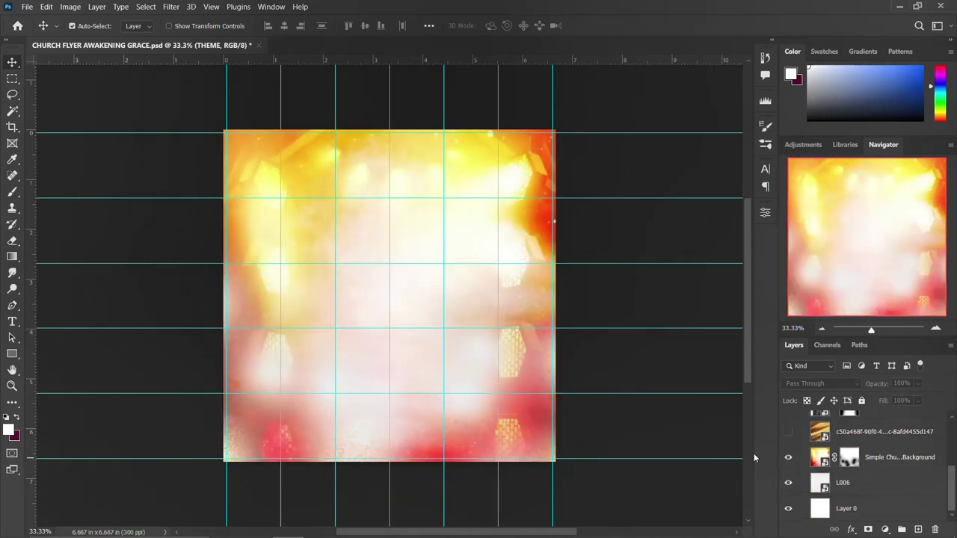
click(788, 433)
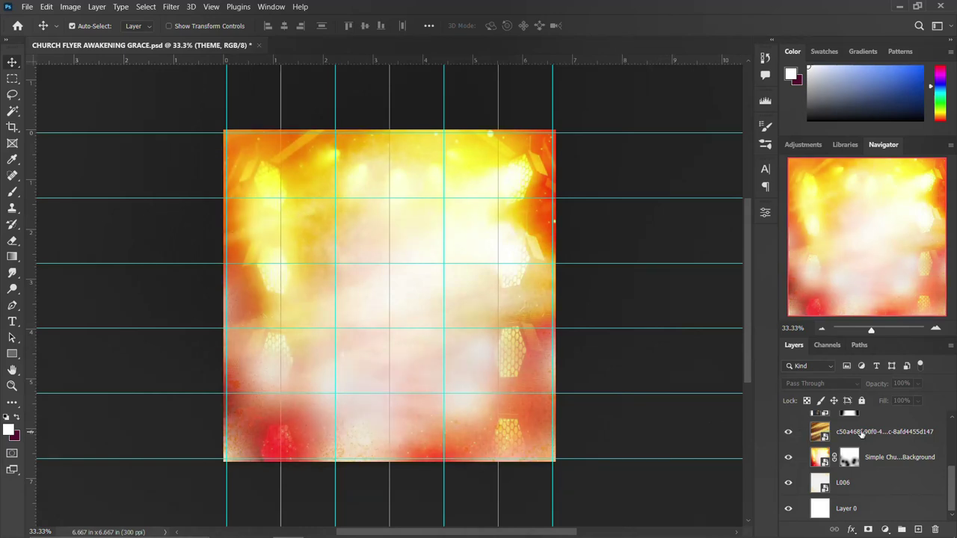
click(864, 432)
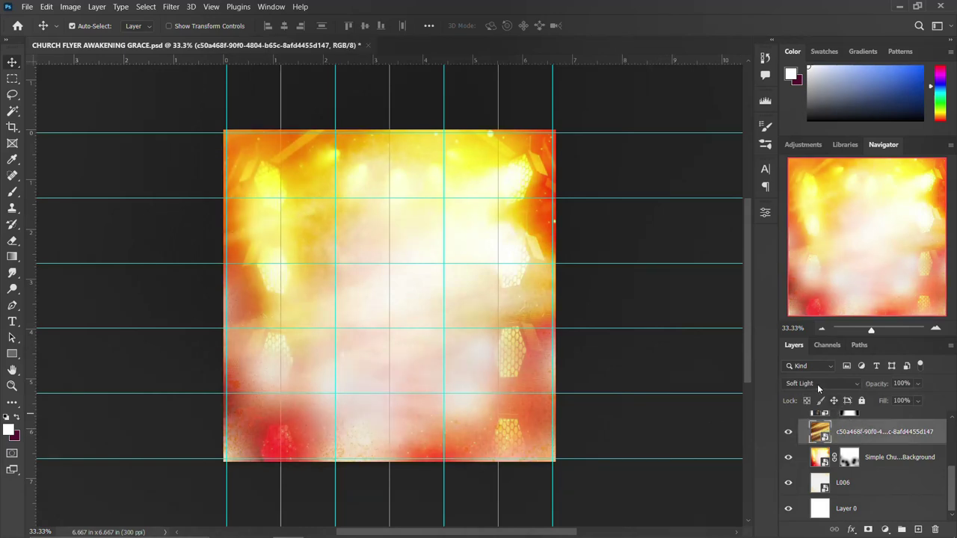
Step: Turn the faint figure image layer back on, select it, and collapse BACKGROUND
scroll(800, 425, up, 1)
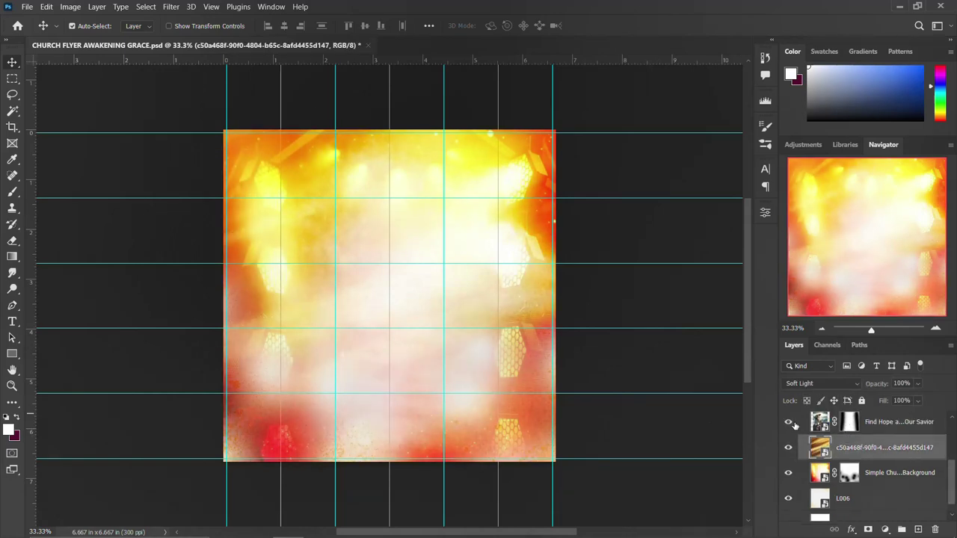
click(794, 423)
click(854, 419)
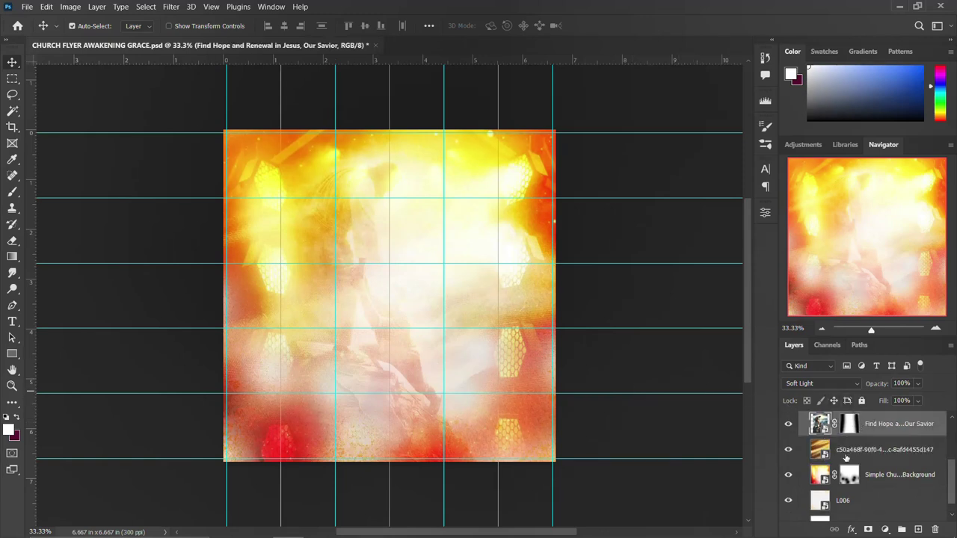
scroll(846, 458, up, 1)
click(802, 435)
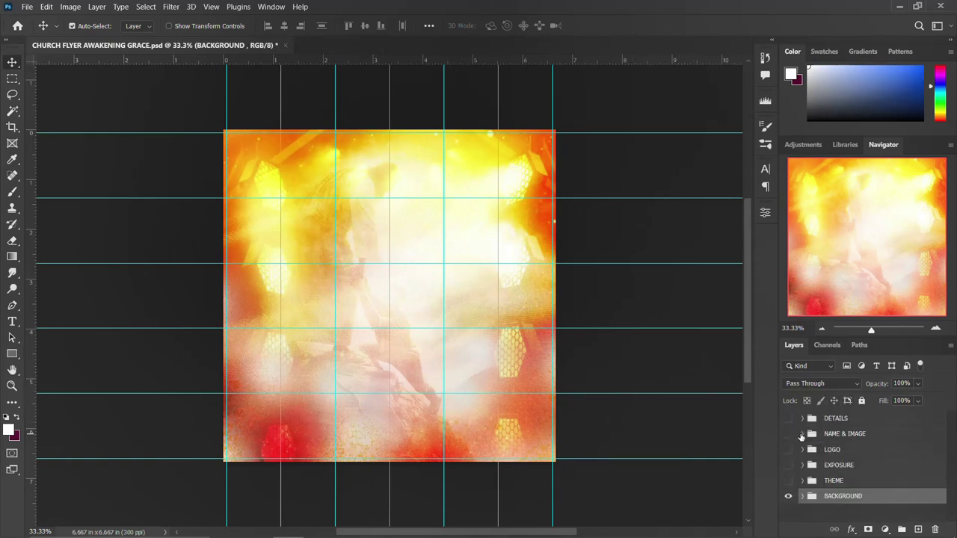
Step: Turn on the THEME, EXPOSURE, LOGO, NAME & IMAGE and DETAILS groups
click(788, 481)
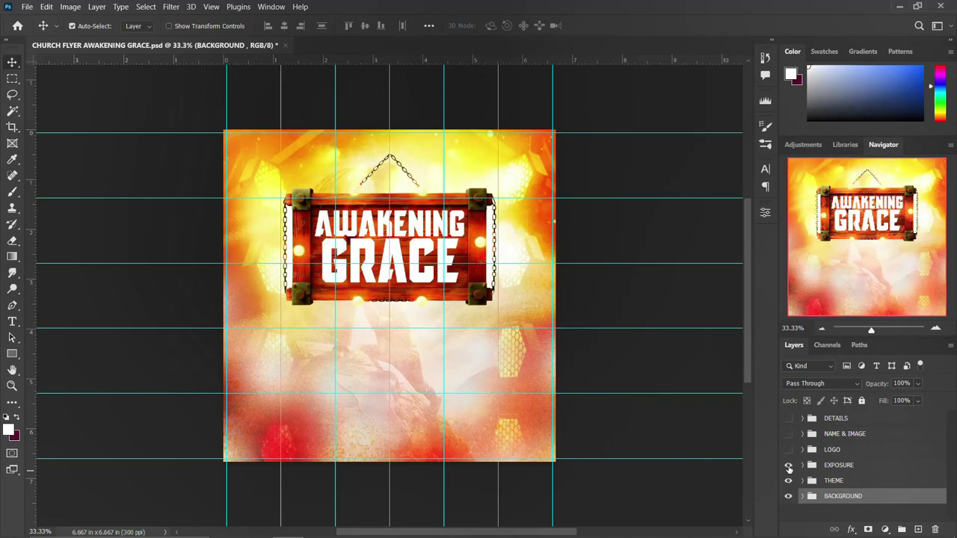
click(788, 465)
click(788, 449)
click(788, 434)
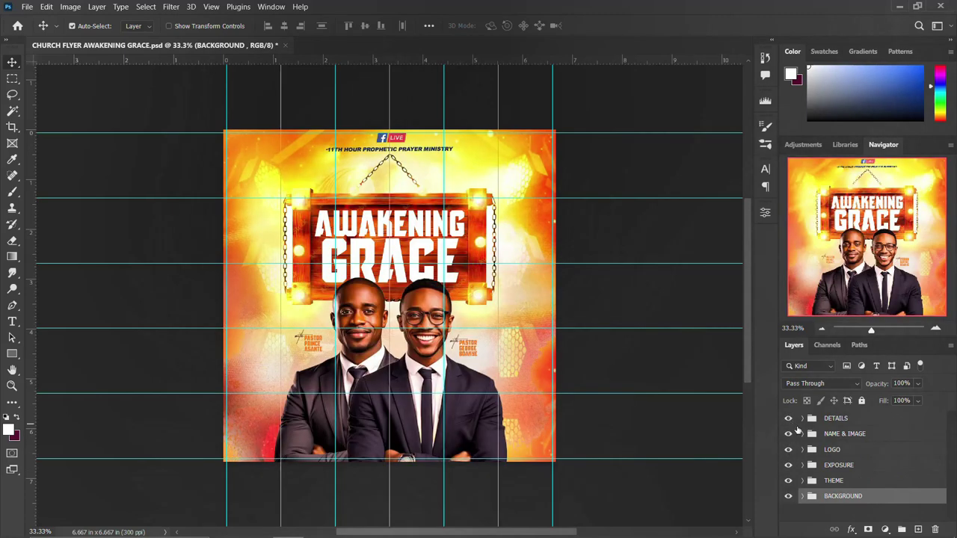
click(789, 418)
scroll(705, 419, down, 1)
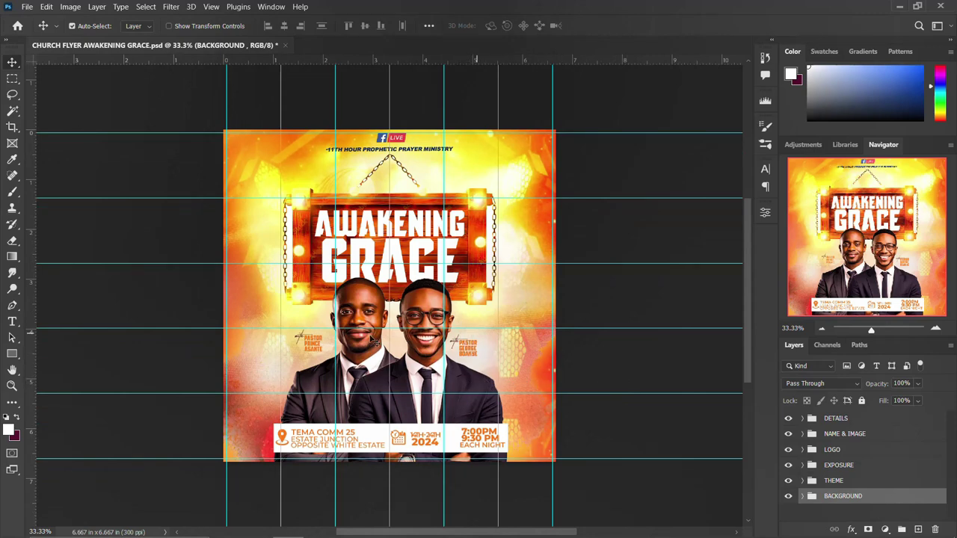
mouse_move(256, 526)
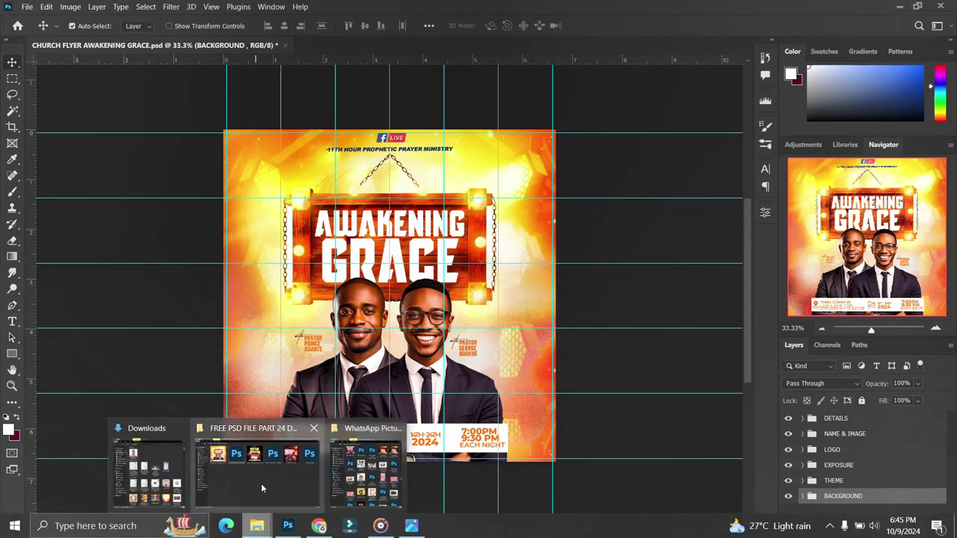
Step: Open CHURCH FLYER SPIRITUAL GATHERING.psd from the FREE PSD FILE PART 24 folder
click(261, 483)
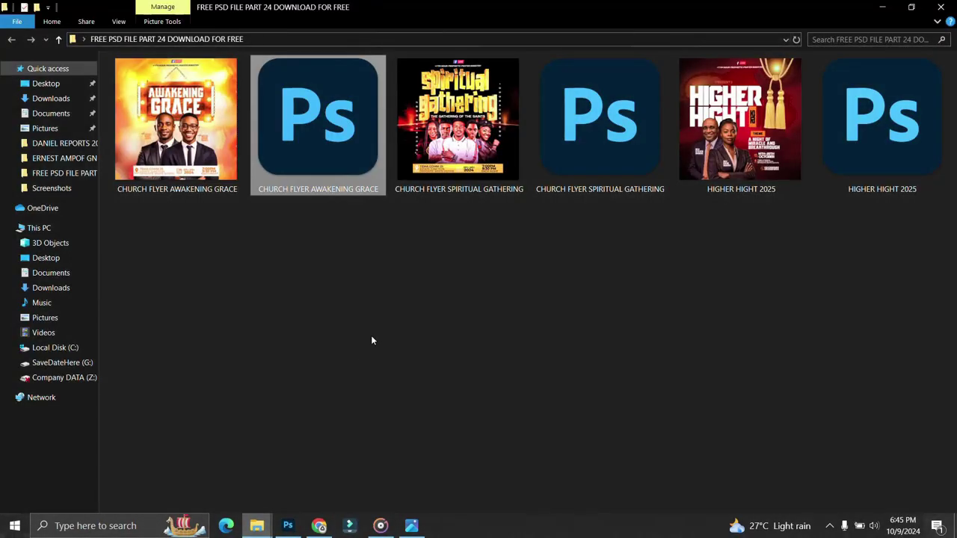
double_click(614, 145)
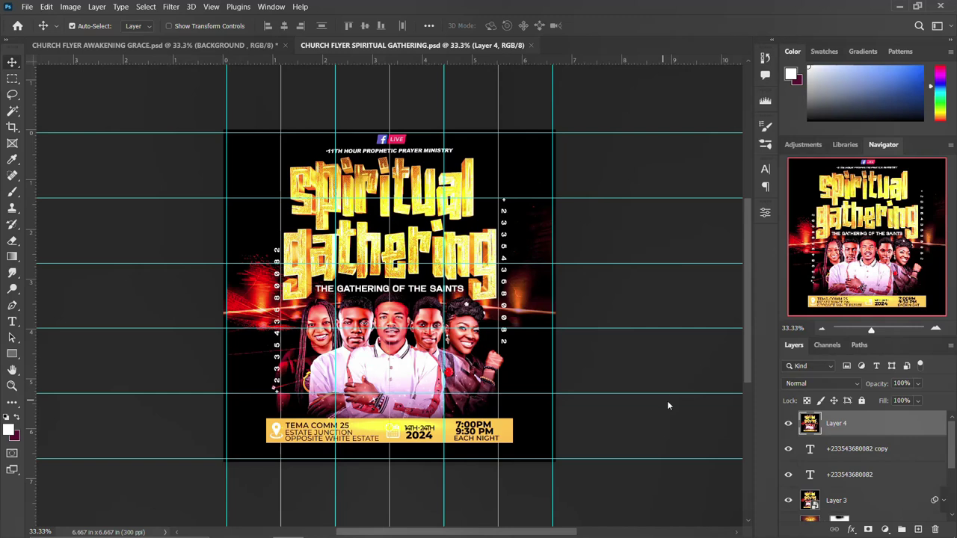
Step: Hide Layer 4, both vertical phone number columns and Layer 3's red fire glow
scroll(804, 469, down, 1)
scroll(804, 469, down, 1)
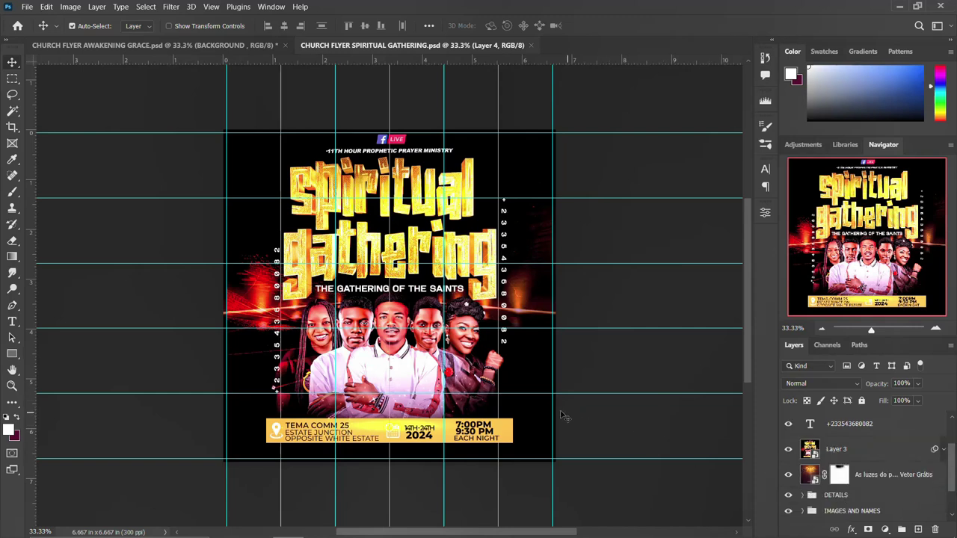
scroll(796, 472, up, 2)
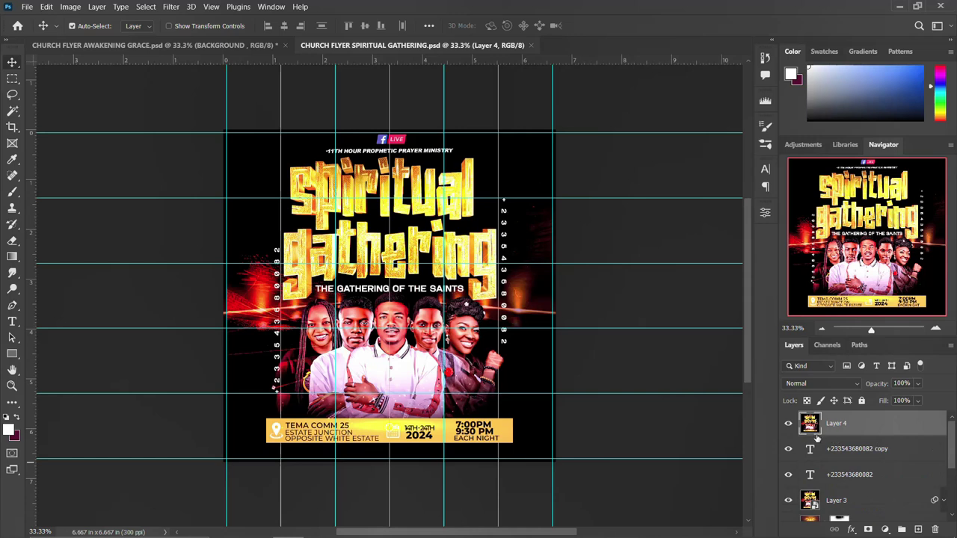
click(789, 423)
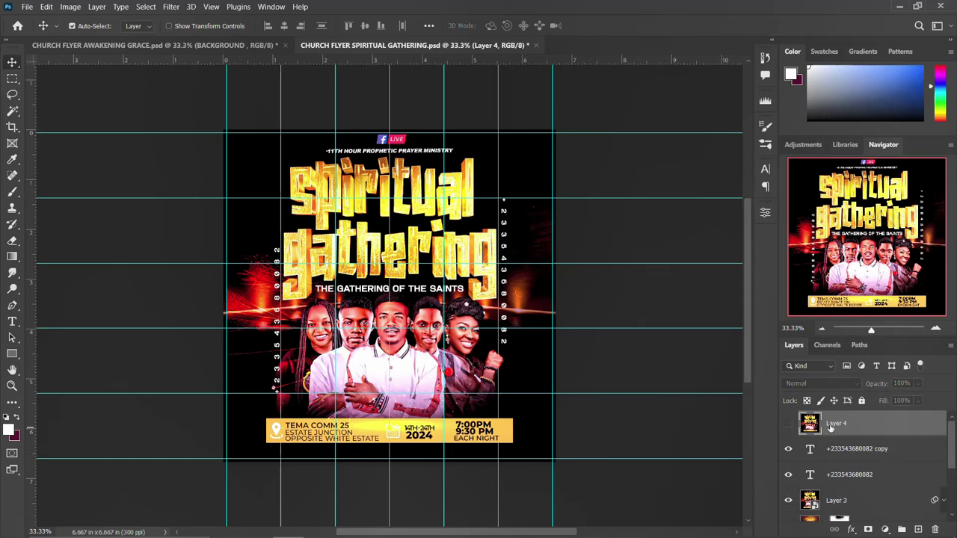
click(789, 449)
click(789, 479)
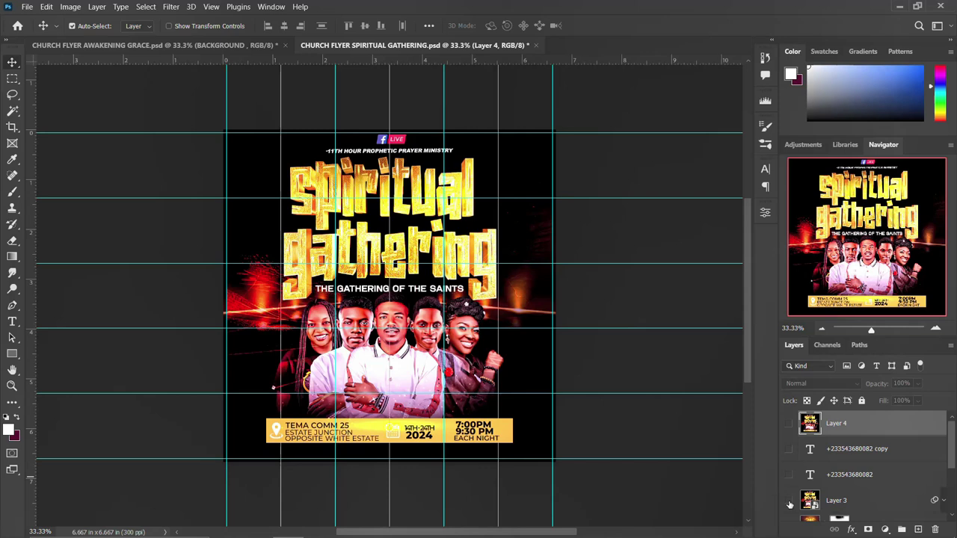
click(789, 501)
Step: Hide the lights layer behind the title and test the yellow info bar's visibility
scroll(826, 468, down, 2)
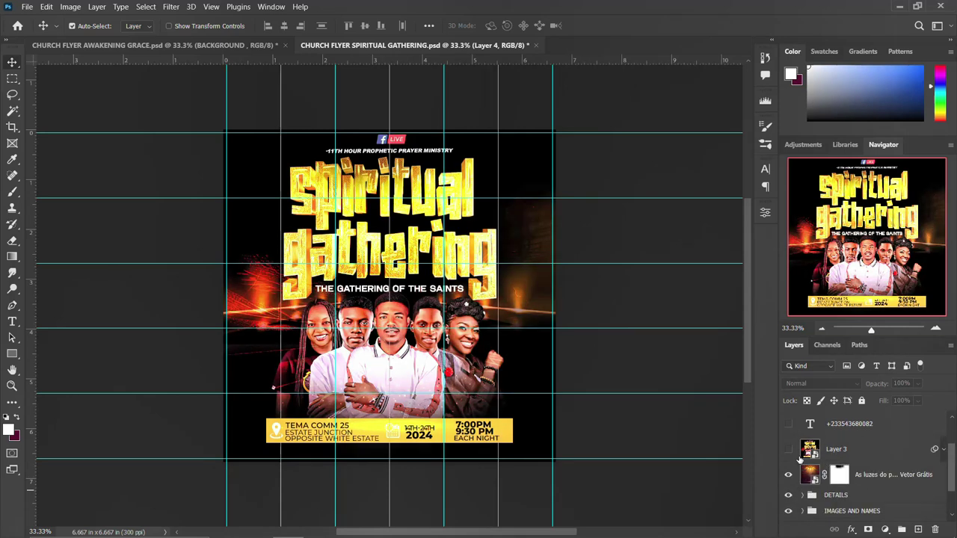
click(789, 475)
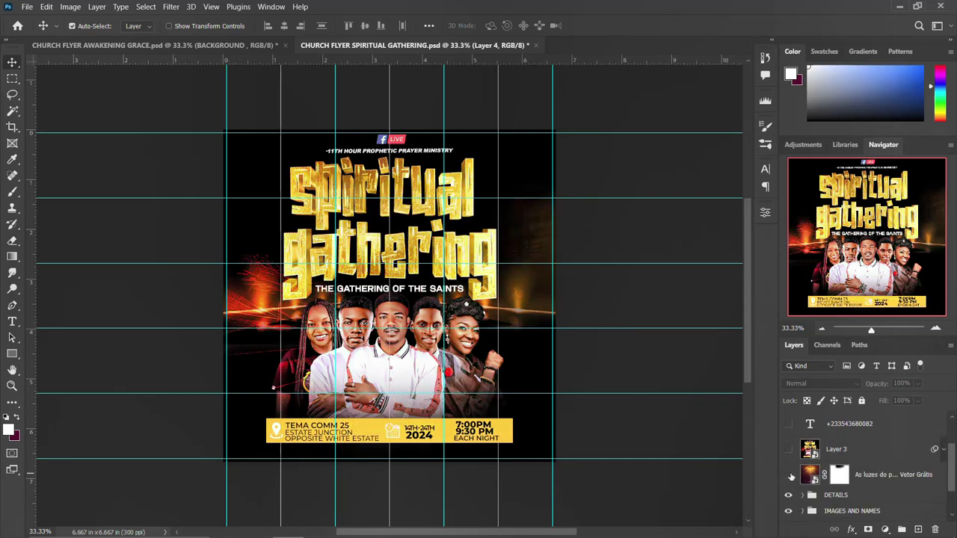
click(790, 475)
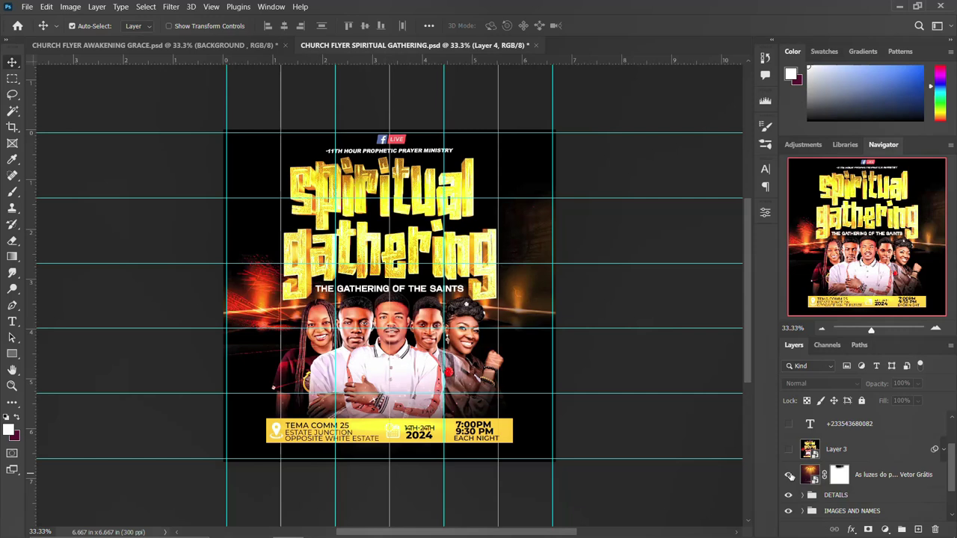
click(791, 476)
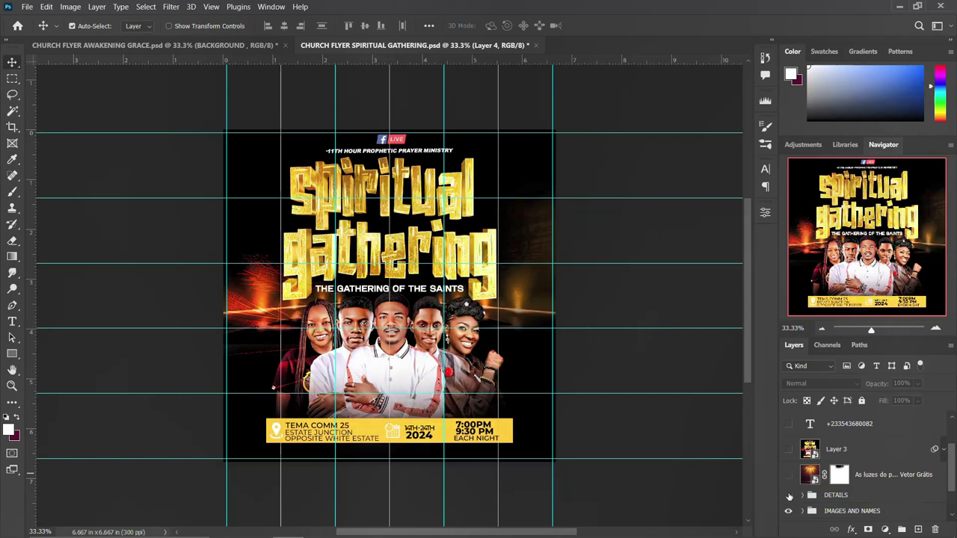
click(789, 496)
click(789, 496)
Step: Hide the DETAILS group and the IMAGES AND NAMES people group
click(789, 496)
click(788, 512)
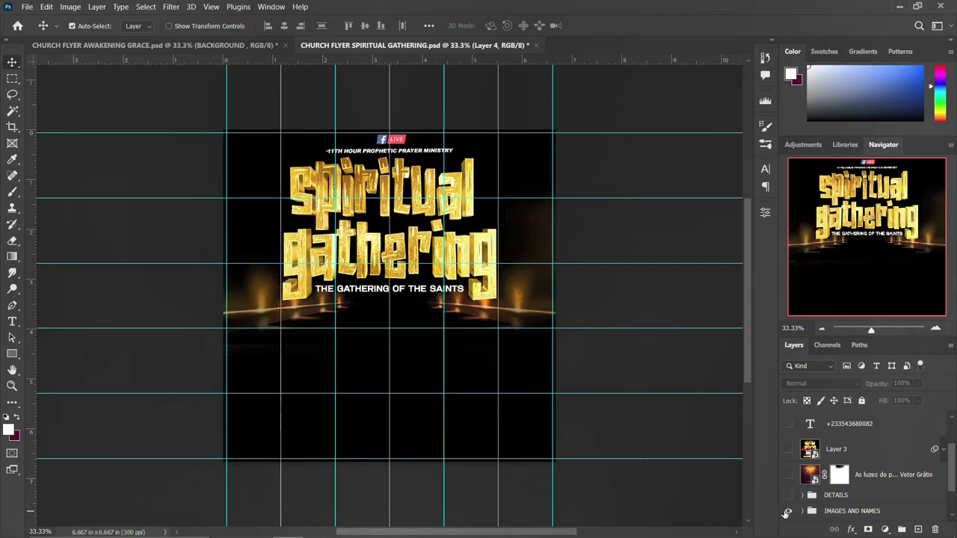
click(788, 511)
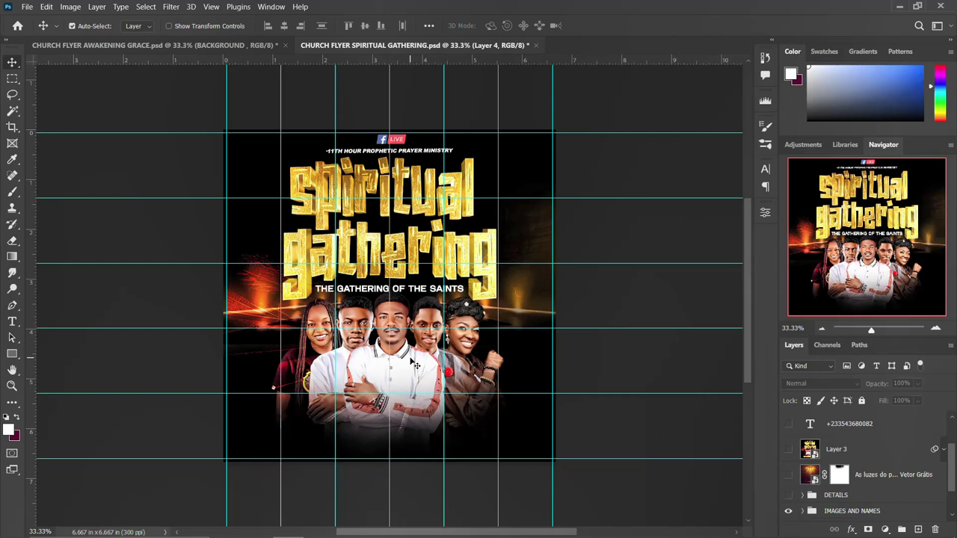
scroll(828, 490, down, 2)
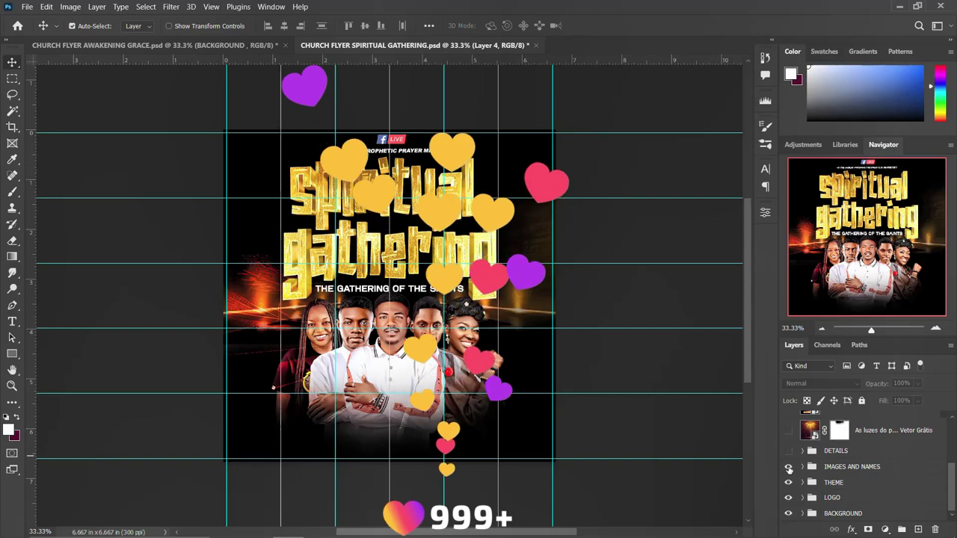
click(788, 468)
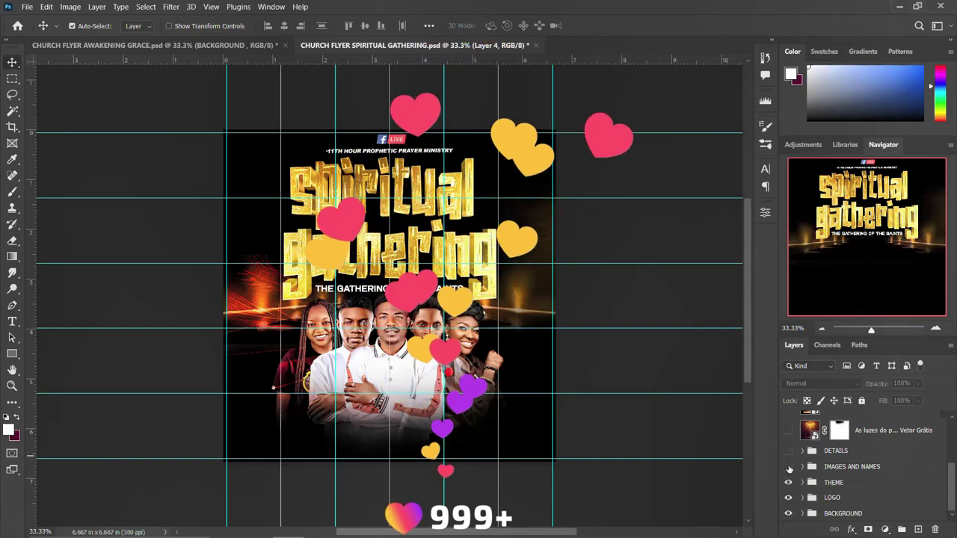
click(789, 468)
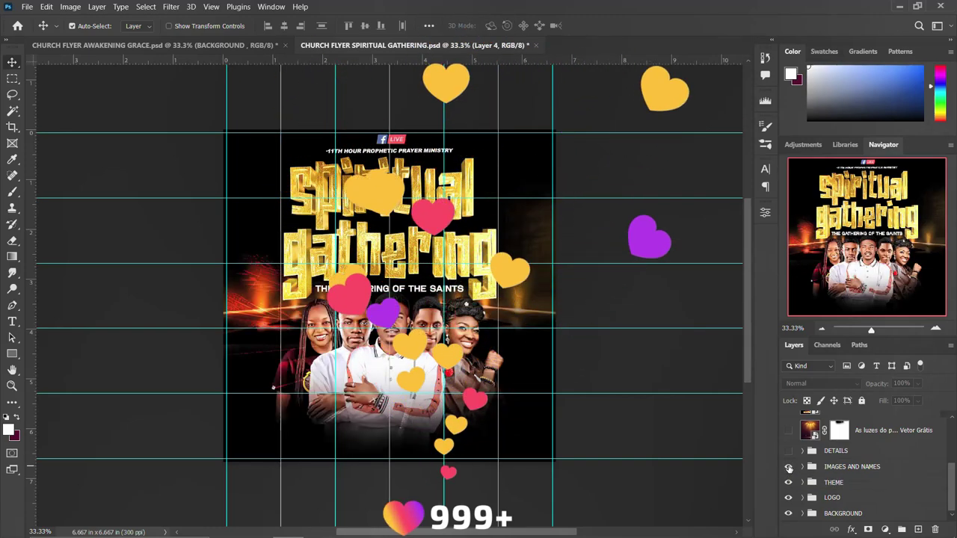
click(788, 467)
Step: Check the THEME title's visibility and expand the THEME group's layers
click(788, 484)
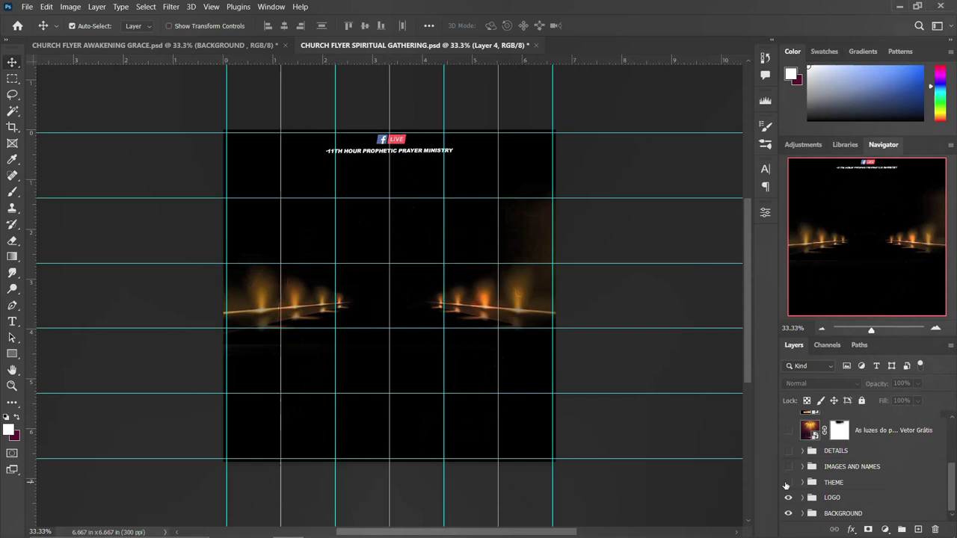
click(787, 483)
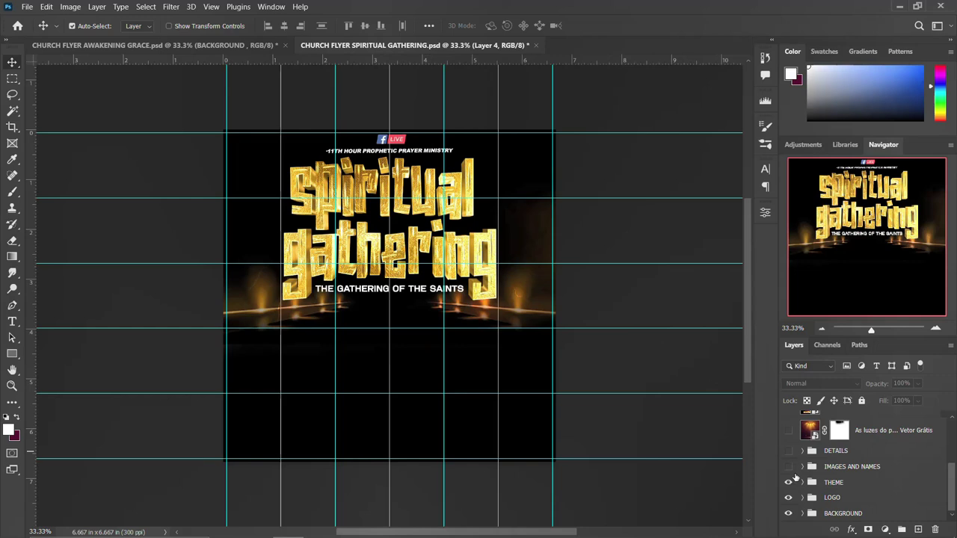
click(357, 214)
scroll(860, 470, down, 1)
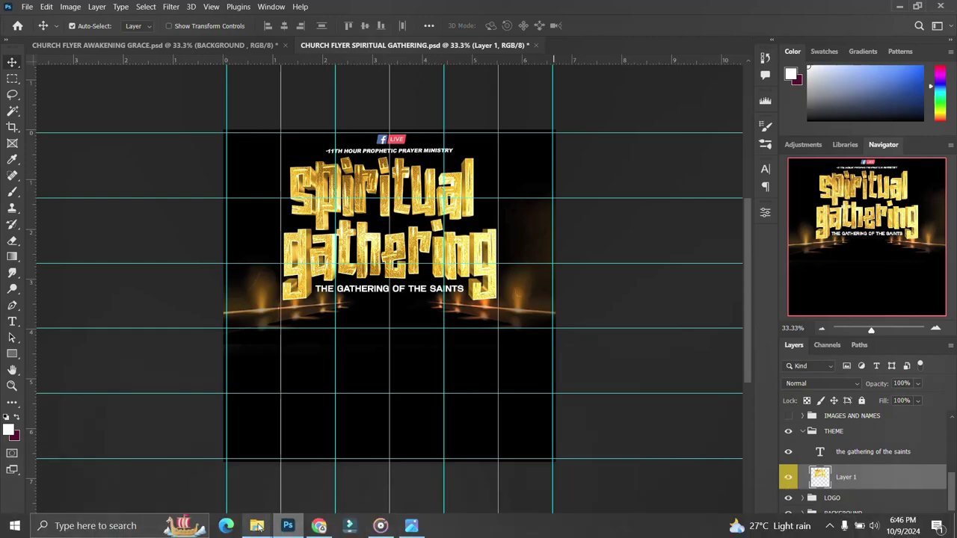
Step: Browse the YouTube channel's Videos page of flyer-design tutorials in Chrome
click(319, 526)
scroll(496, 347, down, 2)
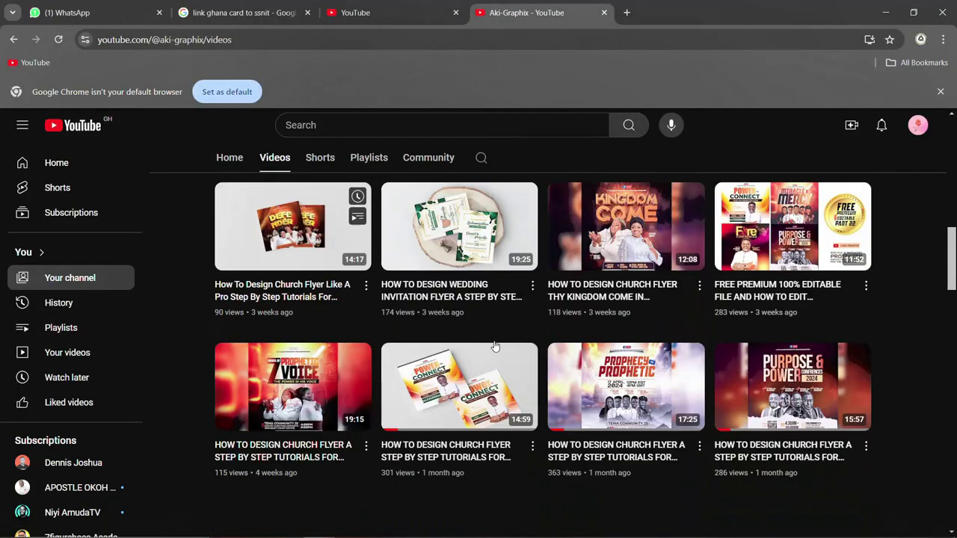
scroll(496, 347, down, 1)
scroll(496, 346, down, 1)
scroll(501, 344, up, 1)
scroll(516, 341, up, 2)
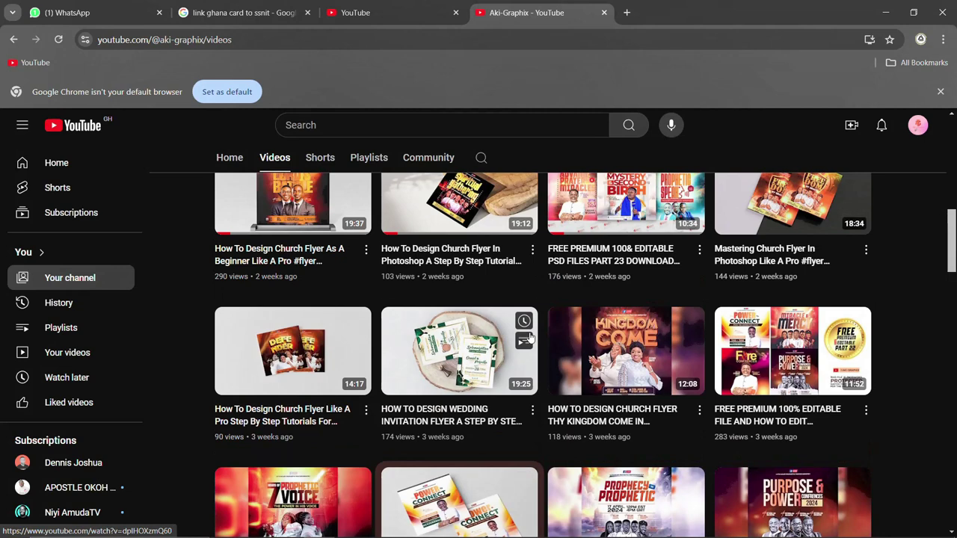
scroll(531, 338, up, 2)
scroll(524, 341, up, 2)
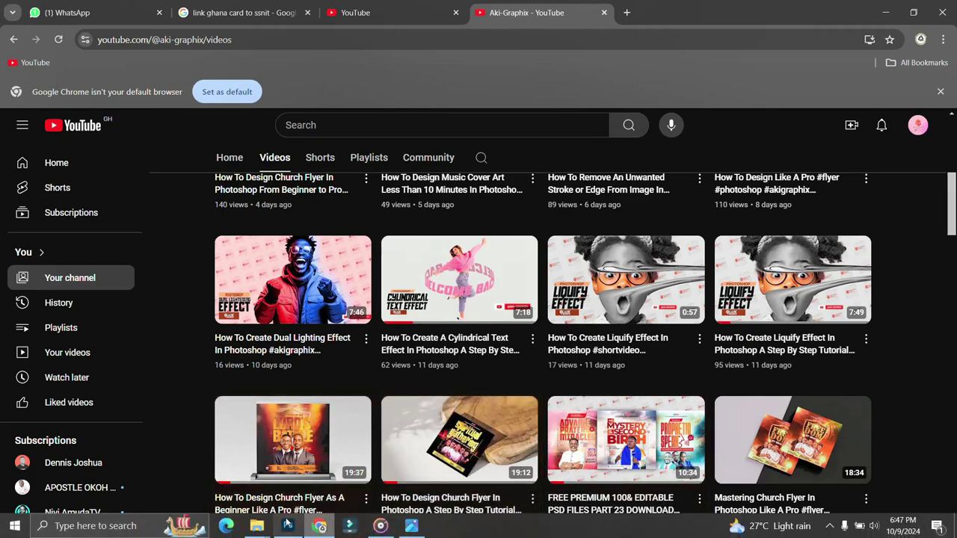
Step: Back in the flyer, check the gold title and LIVE badge layers, then collapse THEME
click(287, 527)
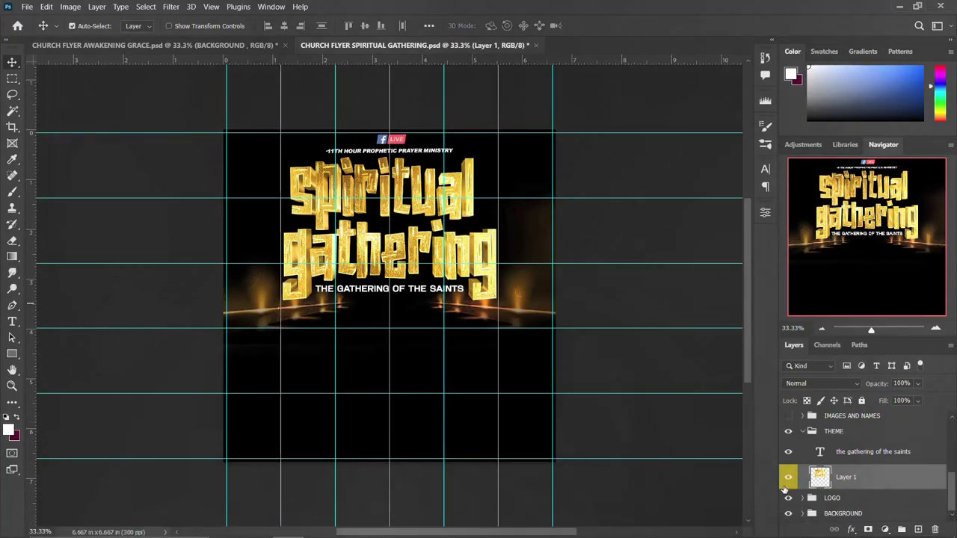
click(788, 478)
click(787, 499)
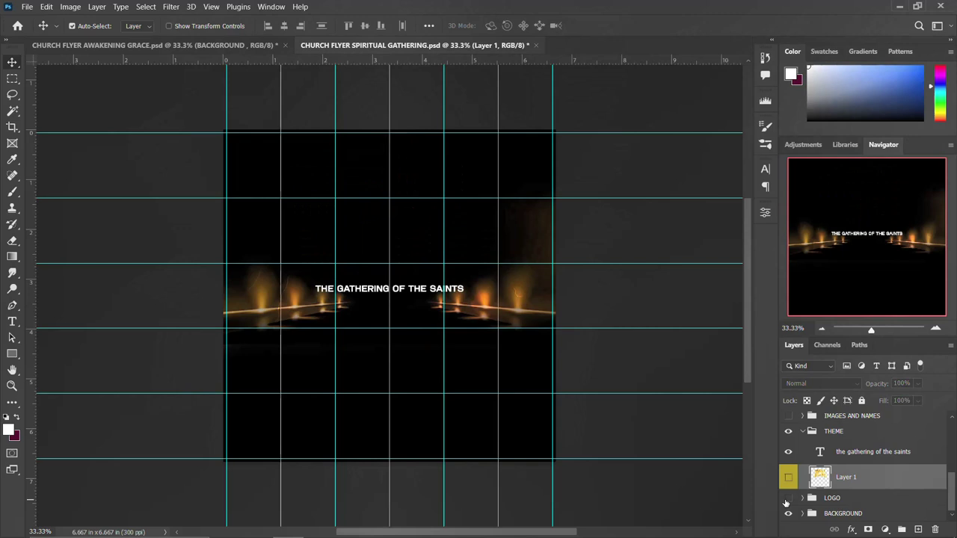
click(788, 499)
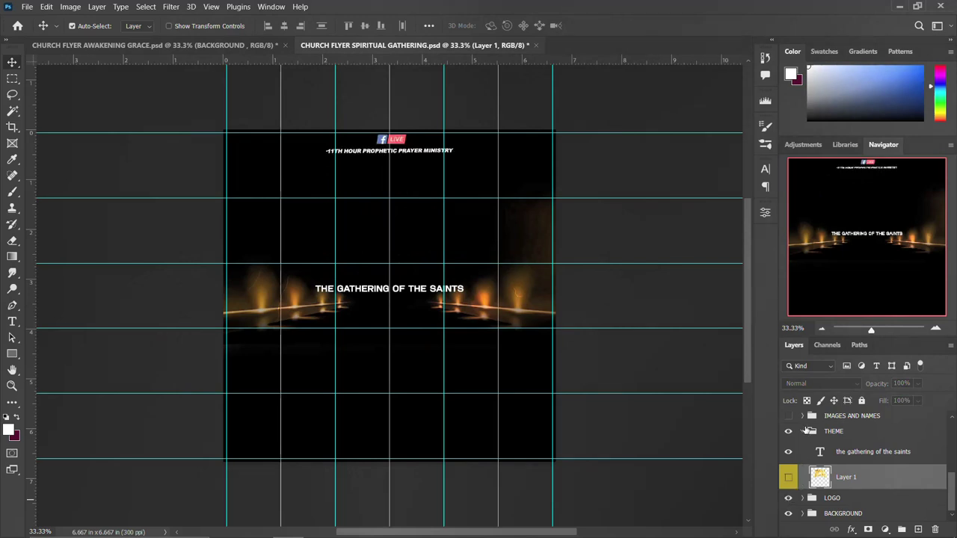
click(789, 477)
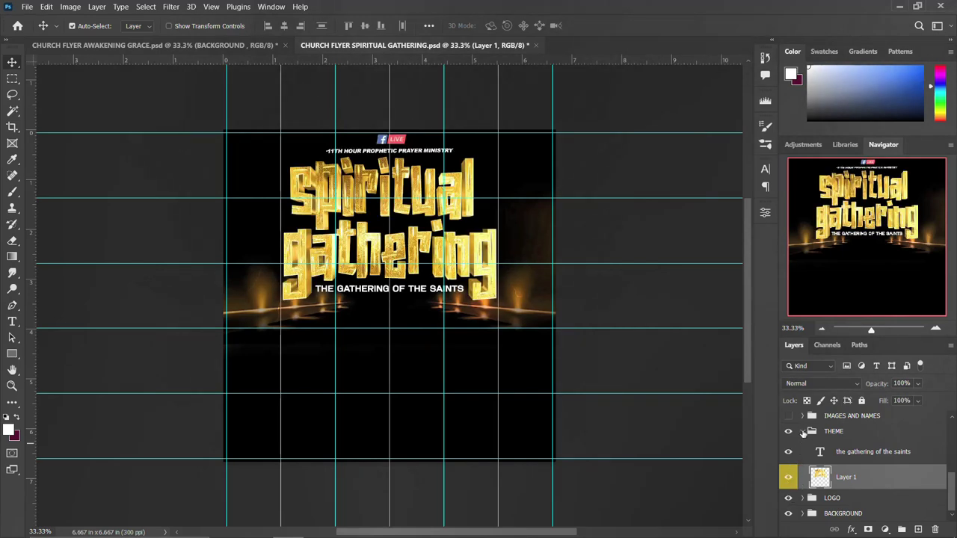
click(803, 432)
Step: Inspect BACKGROUND, then turn LOGO, THEME, IMAGES AND NAMES and DETAILS all visible
click(788, 482)
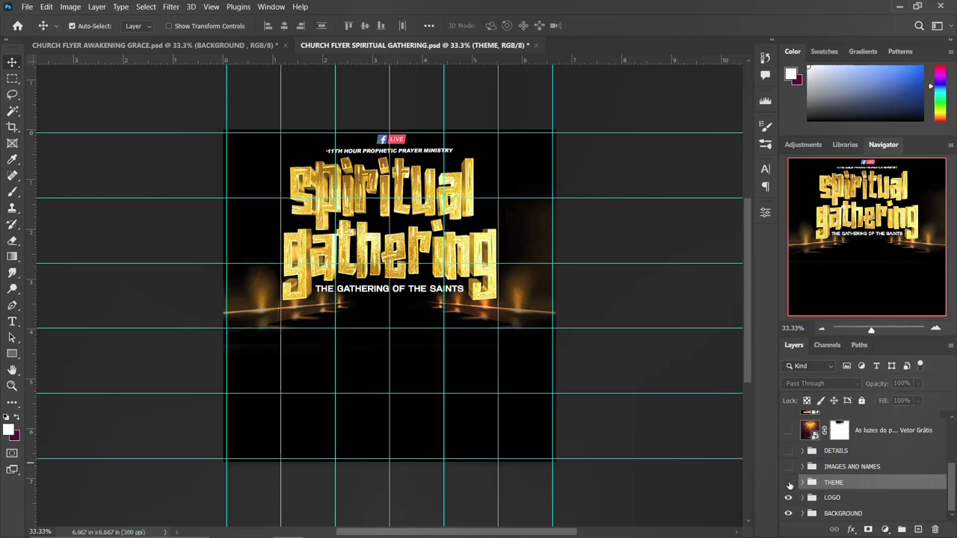
click(789, 497)
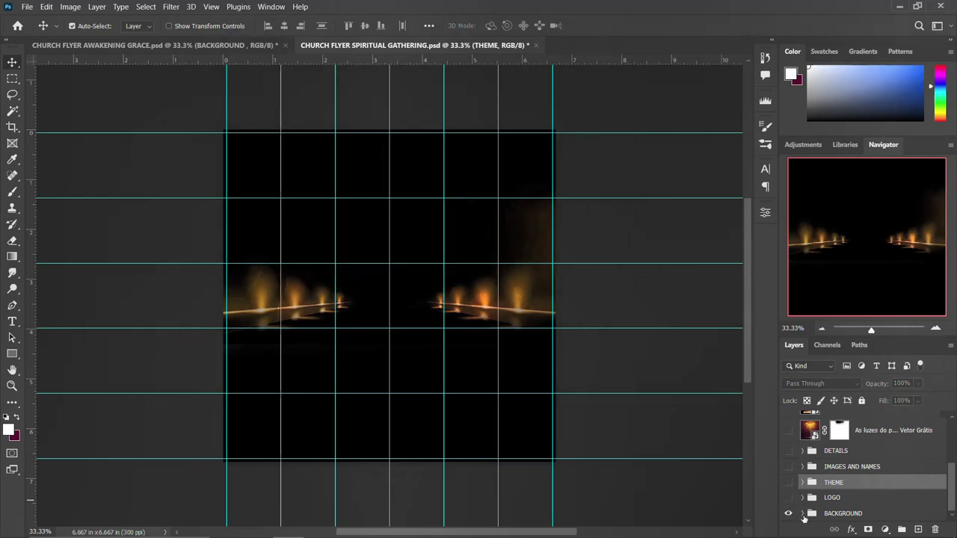
click(809, 513)
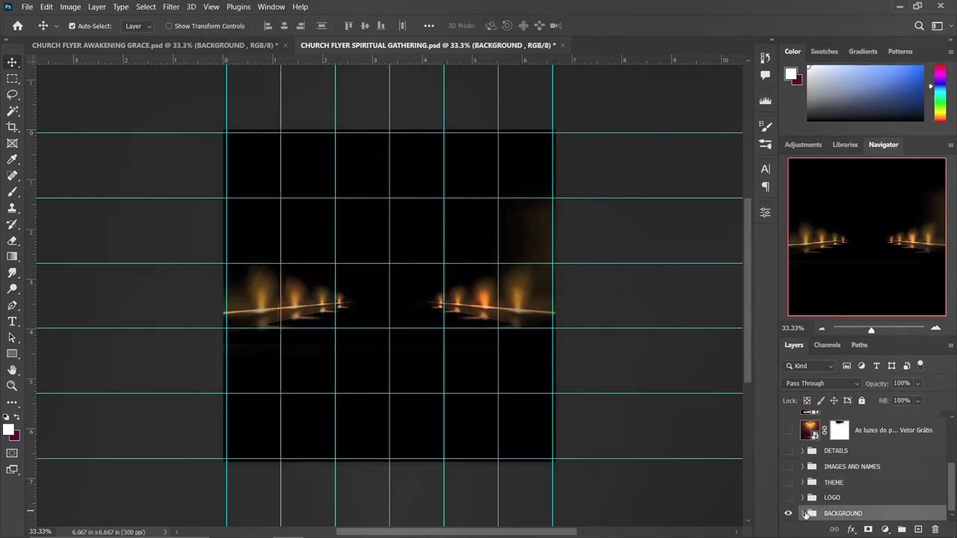
click(804, 514)
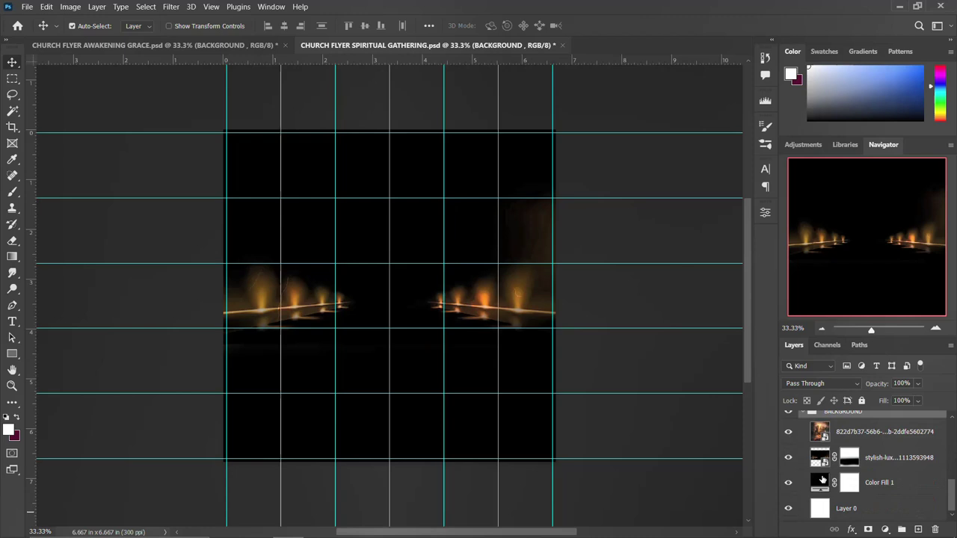
click(804, 490)
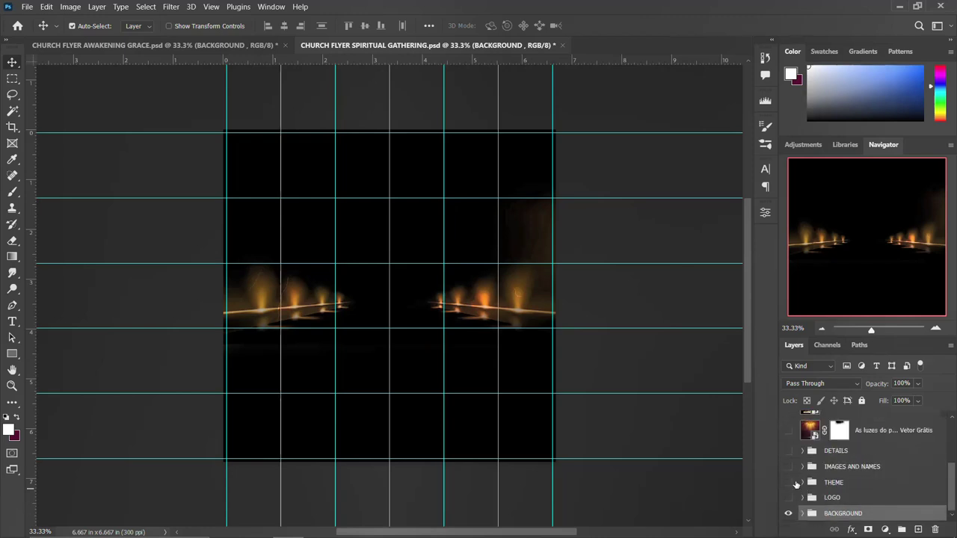
drag(788, 499, 793, 430)
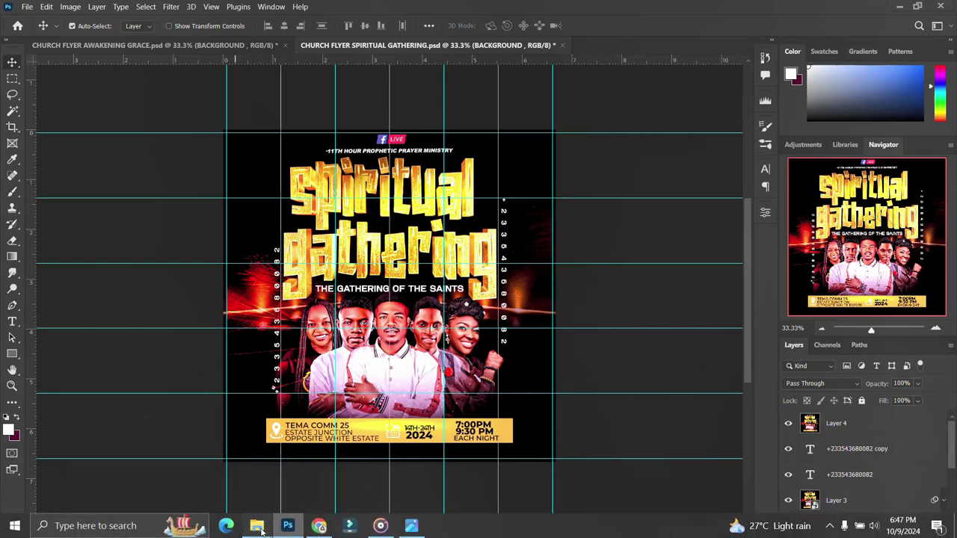
Step: Open HIGHER HIGHT 2025.psd and scan its groups from CONTACT DETAILS to BACKGROUND
mouse_move(257, 526)
click(280, 481)
double_click(902, 146)
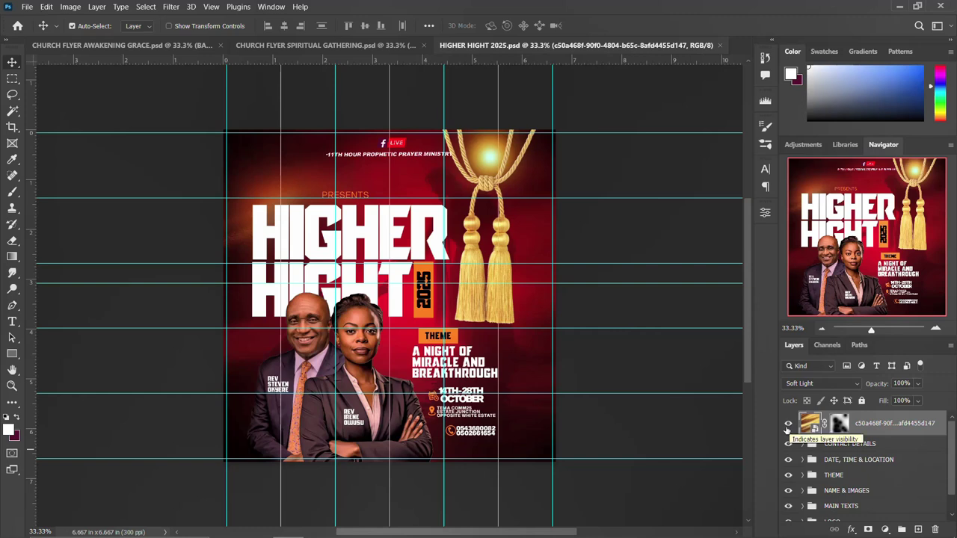
scroll(793, 434, down, 2)
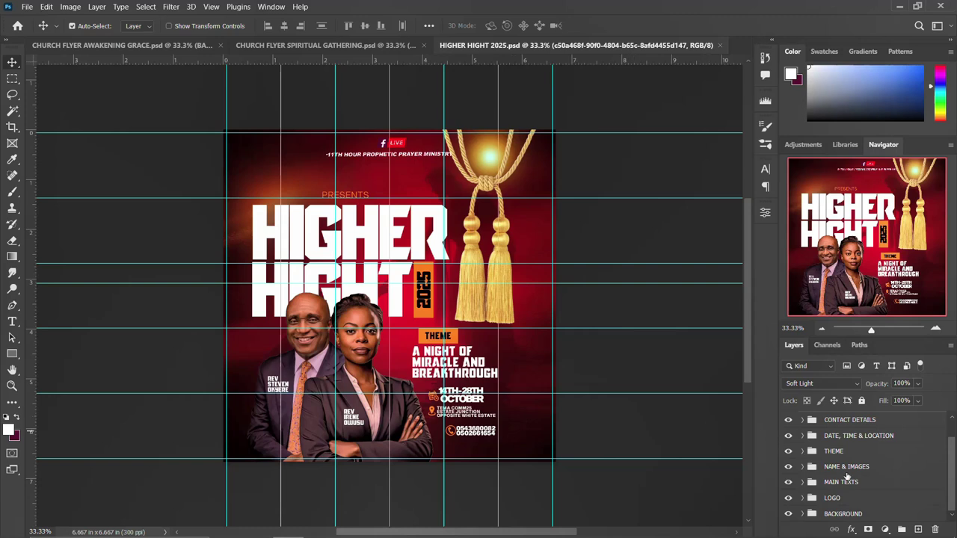
scroll(847, 476, up, 1)
Step: Hide the soft-light layer, CONTACT DETAILS, date/location, THEME, pastors and HIGHER HIGHT title
click(787, 424)
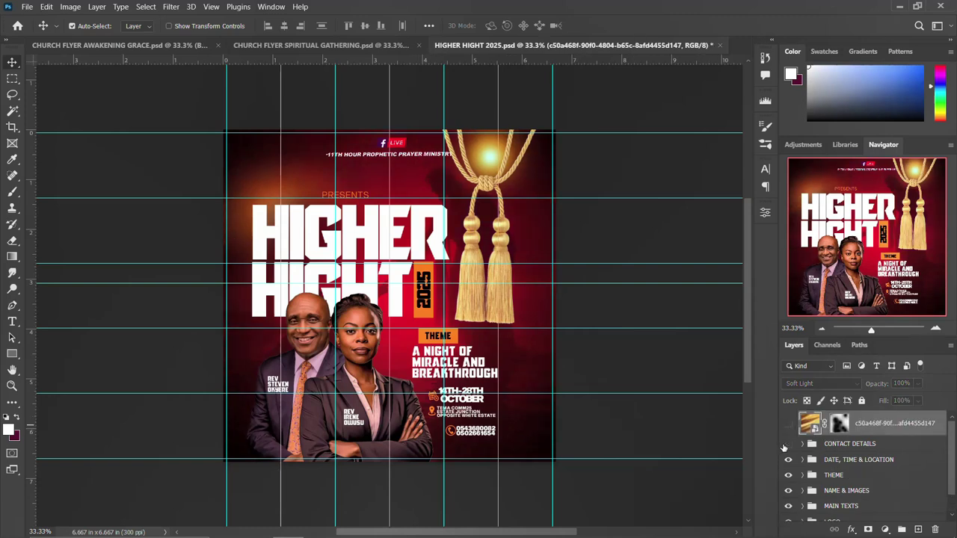
click(787, 444)
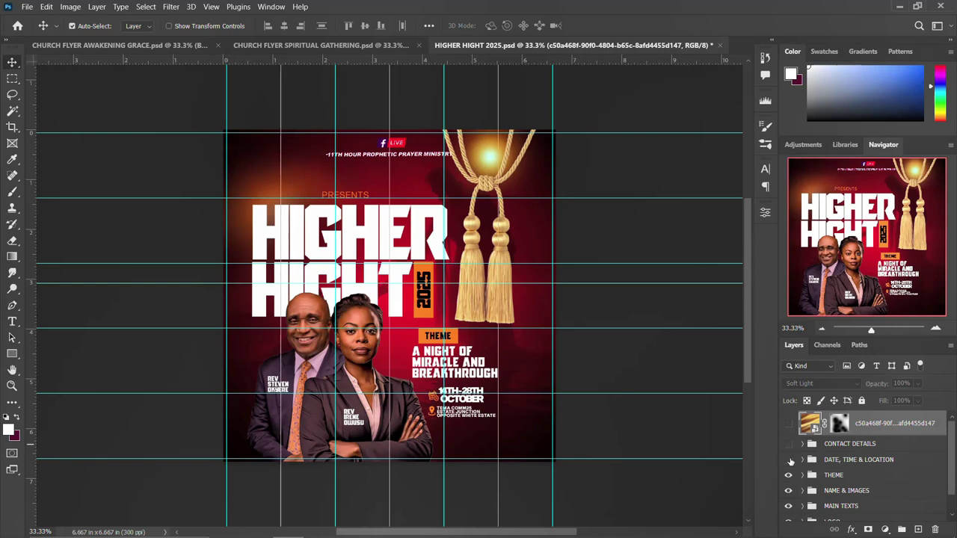
click(789, 460)
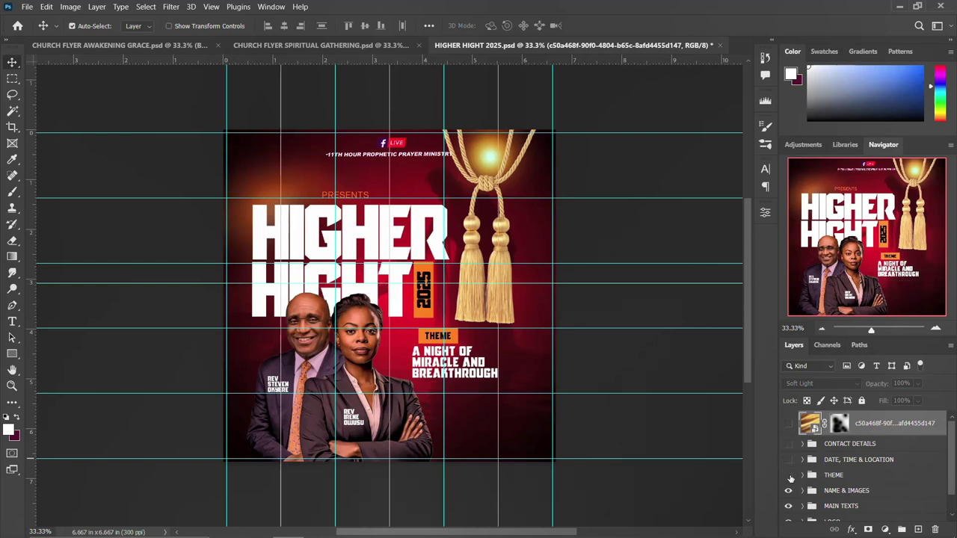
click(789, 475)
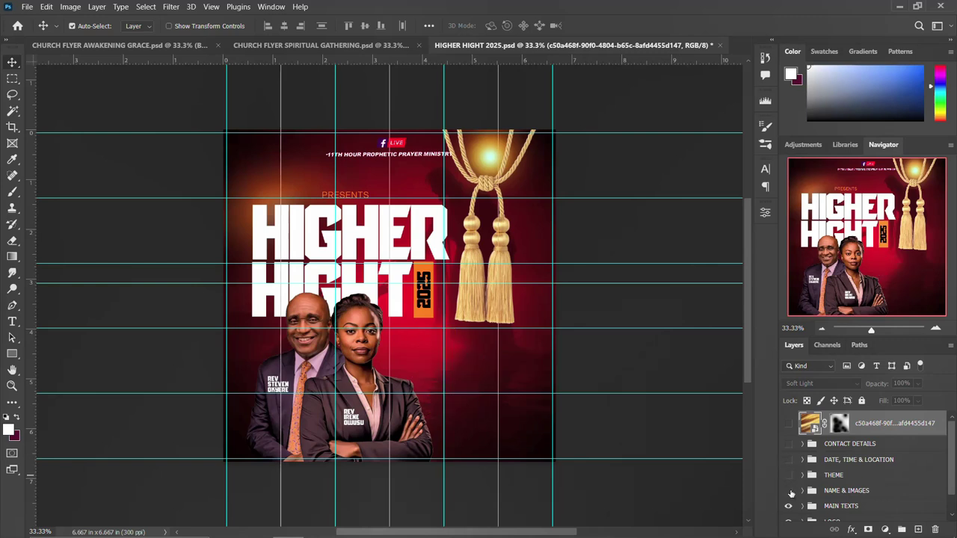
click(789, 492)
click(789, 508)
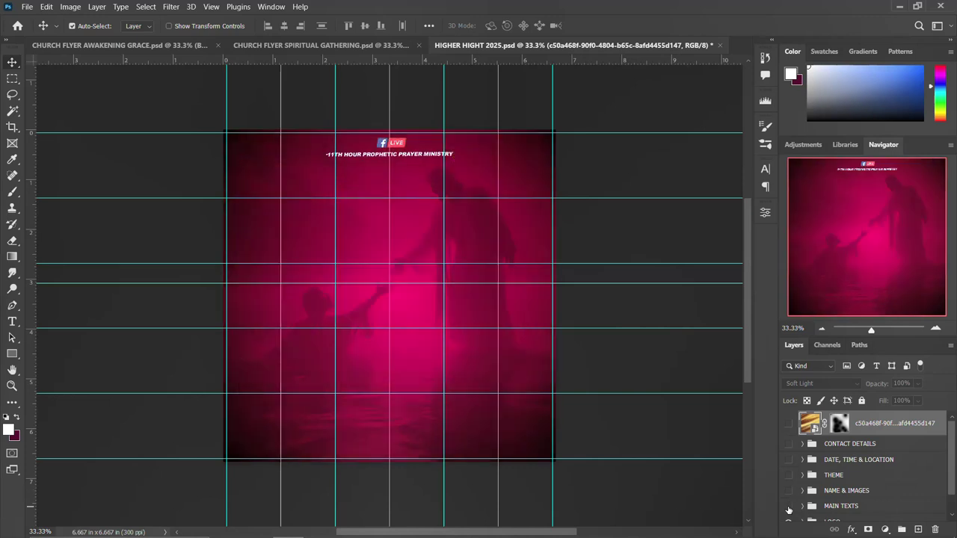
scroll(789, 508, down, 1)
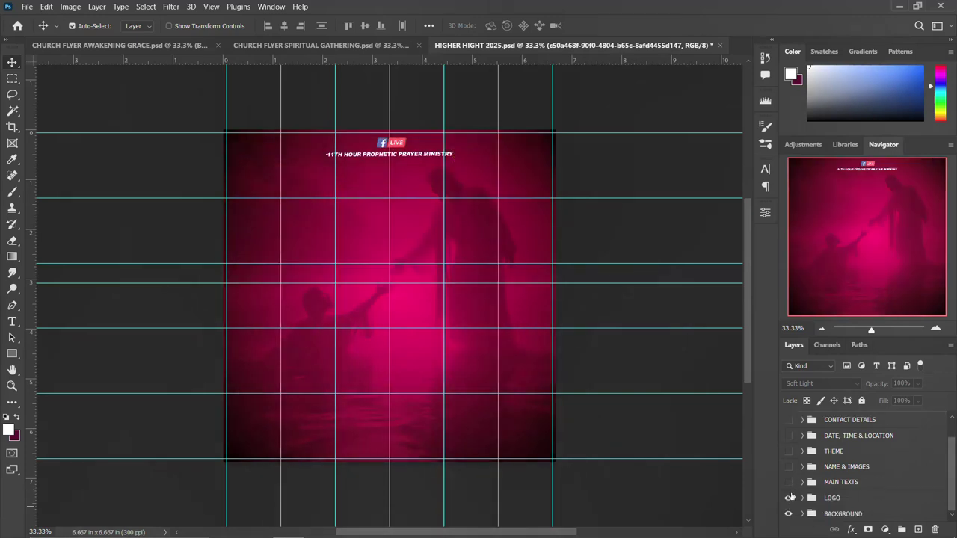
Step: Hide the LOGO group and inspect Gradient Fill 1, the Jesus wallpaper and Color Lookup 1
click(788, 499)
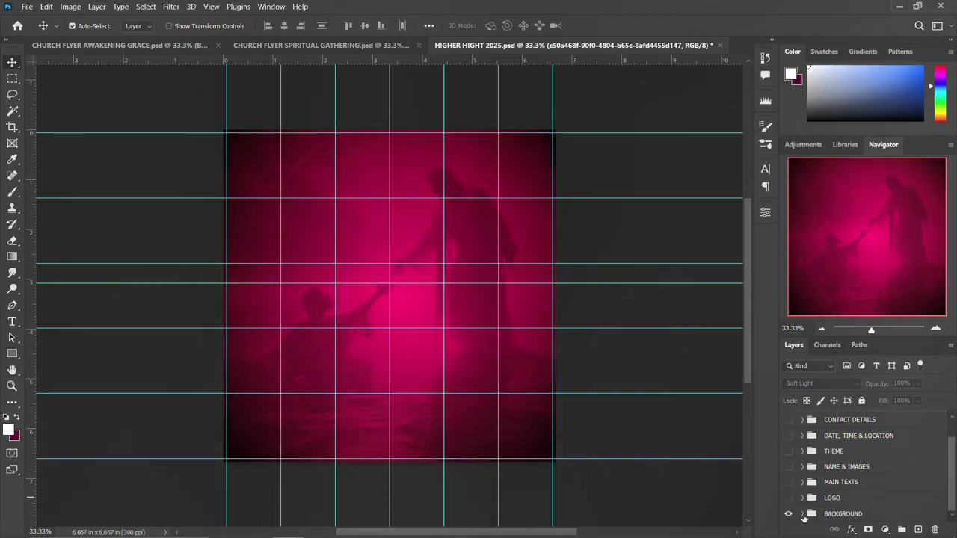
scroll(836, 495, down, 3)
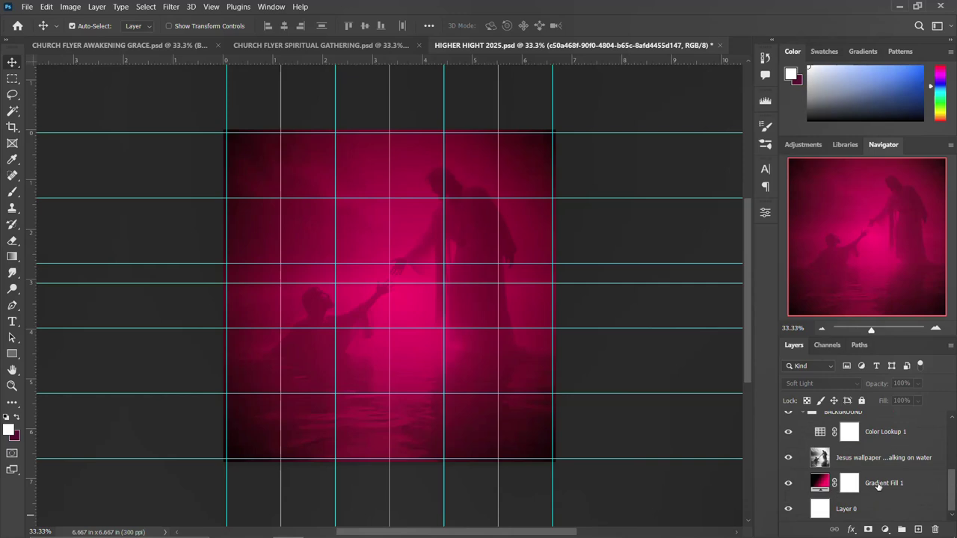
click(875, 484)
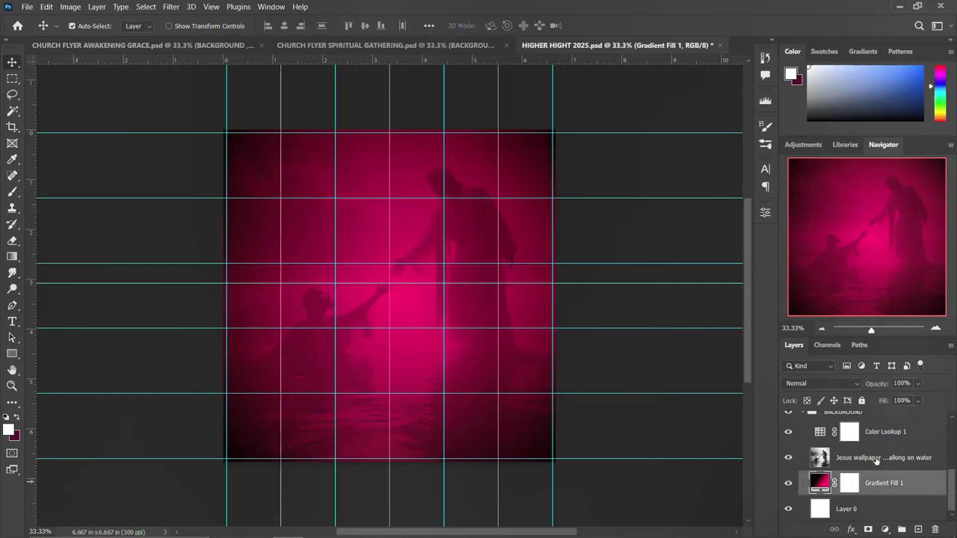
click(876, 457)
scroll(876, 462, up, 1)
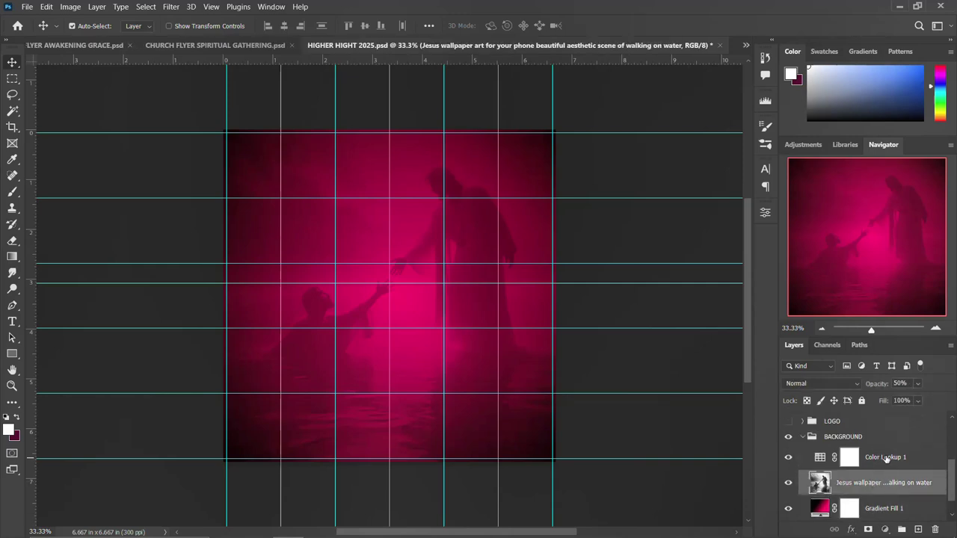
click(887, 458)
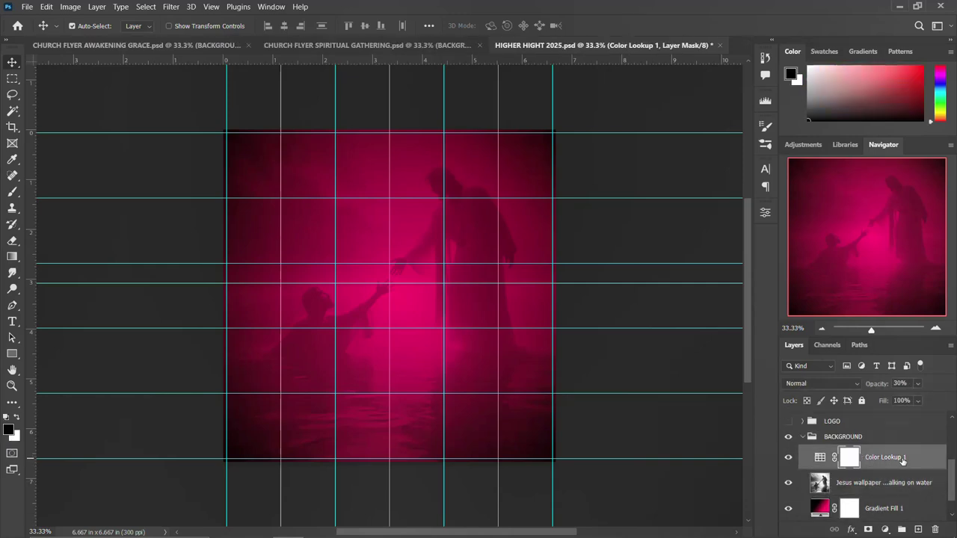
click(802, 441)
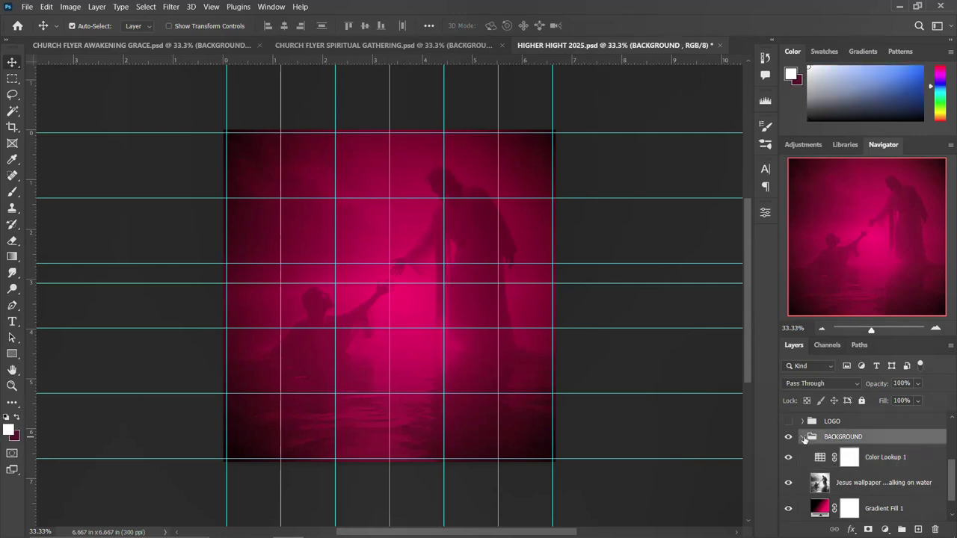
click(804, 438)
Step: Show the LOGO badge and MAIN TEXTS title, reviewing MAIN TEXTS' layers
click(788, 498)
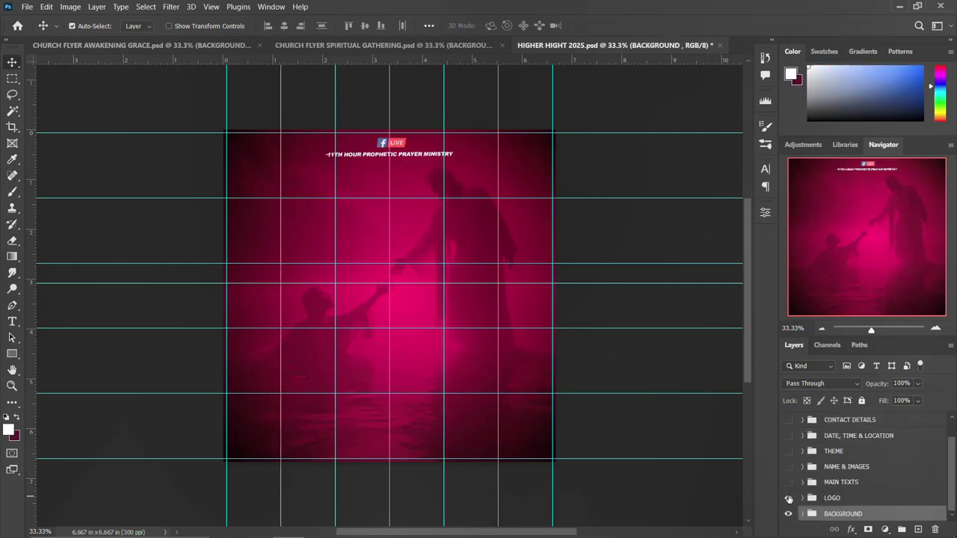
click(789, 482)
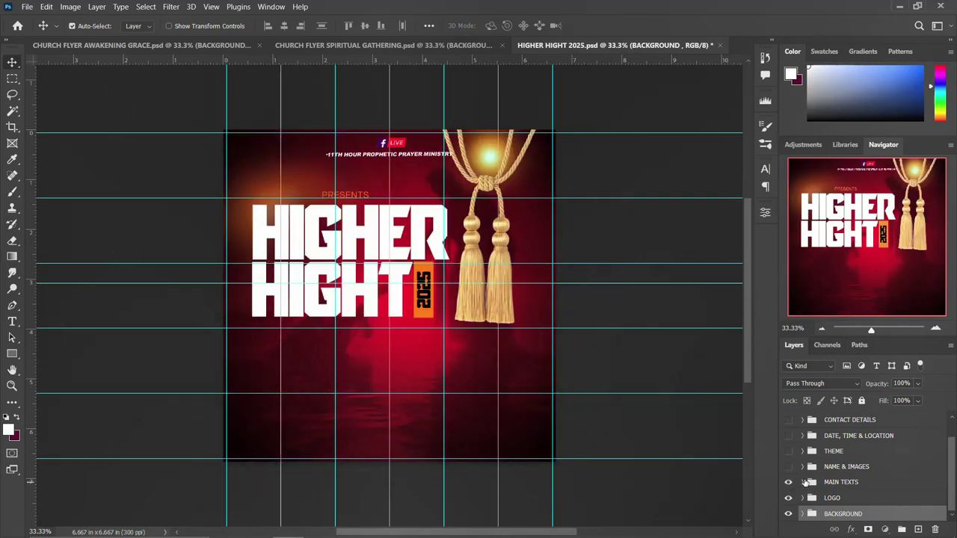
click(804, 482)
scroll(858, 479, down, 2)
scroll(858, 479, down, 1)
scroll(857, 476, down, 2)
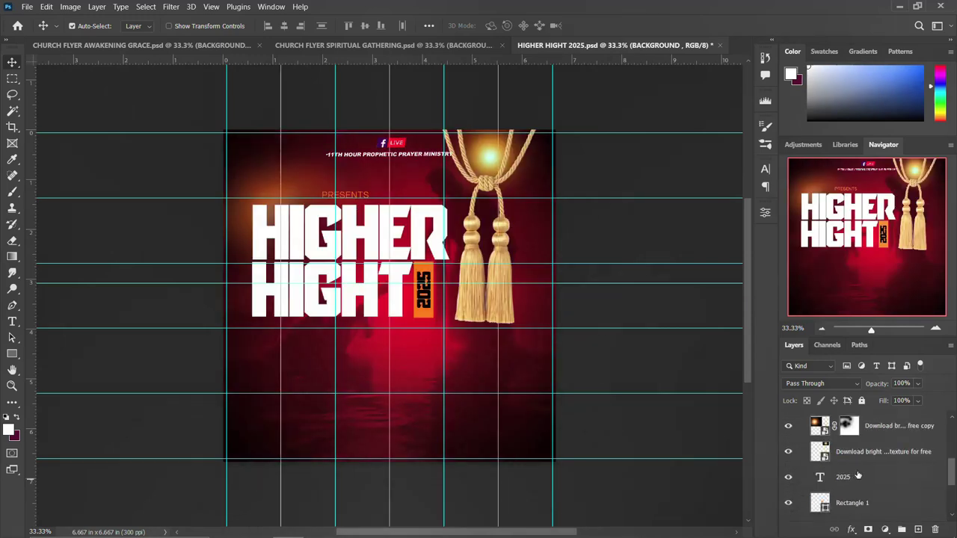
scroll(797, 479, up, 2)
scroll(798, 479, up, 3)
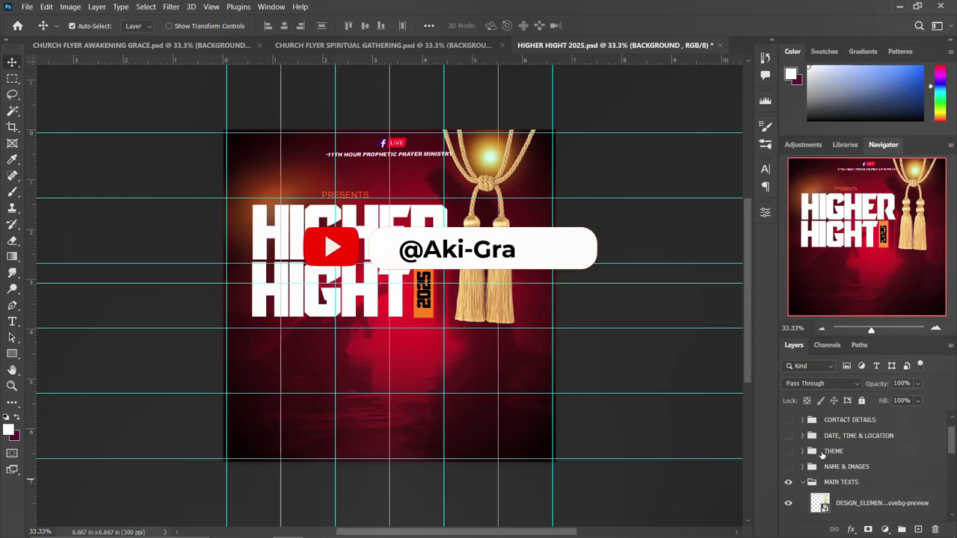
click(803, 482)
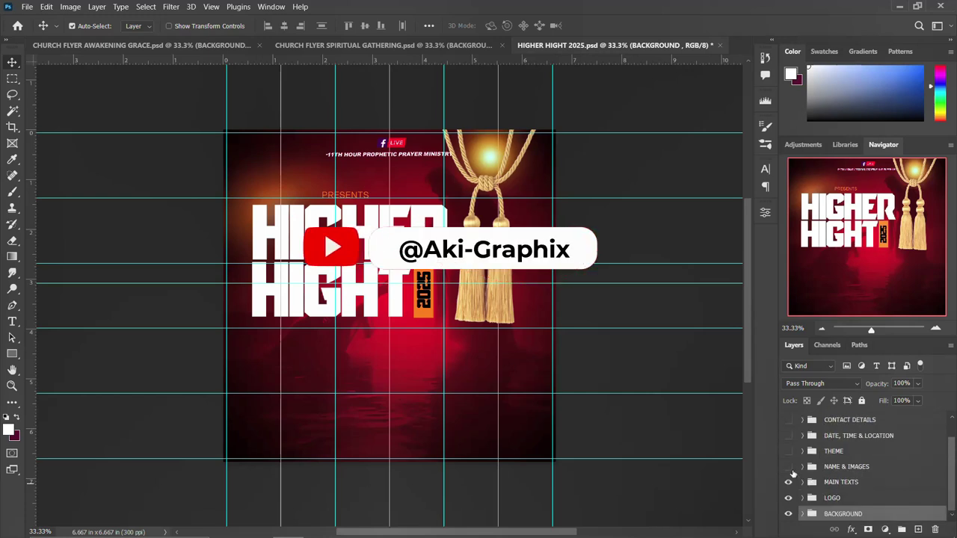
Step: Show NAME & IMAGES and inspect the Camera Raw Filter on Layer 3
click(789, 467)
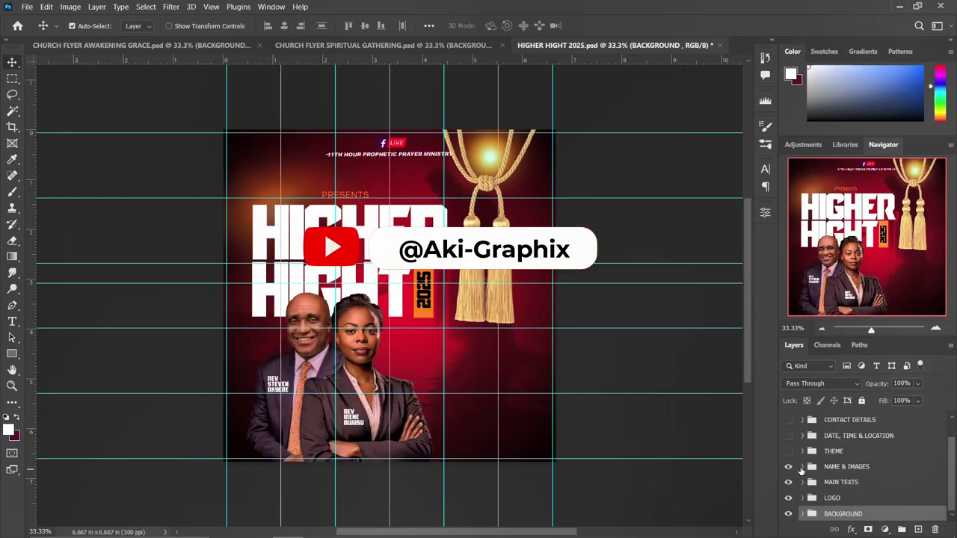
click(802, 467)
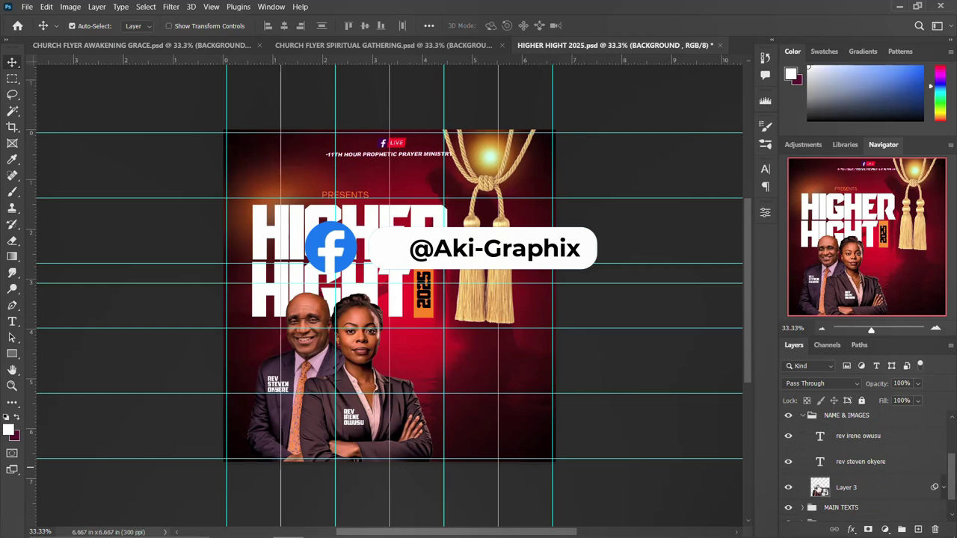
click(943, 488)
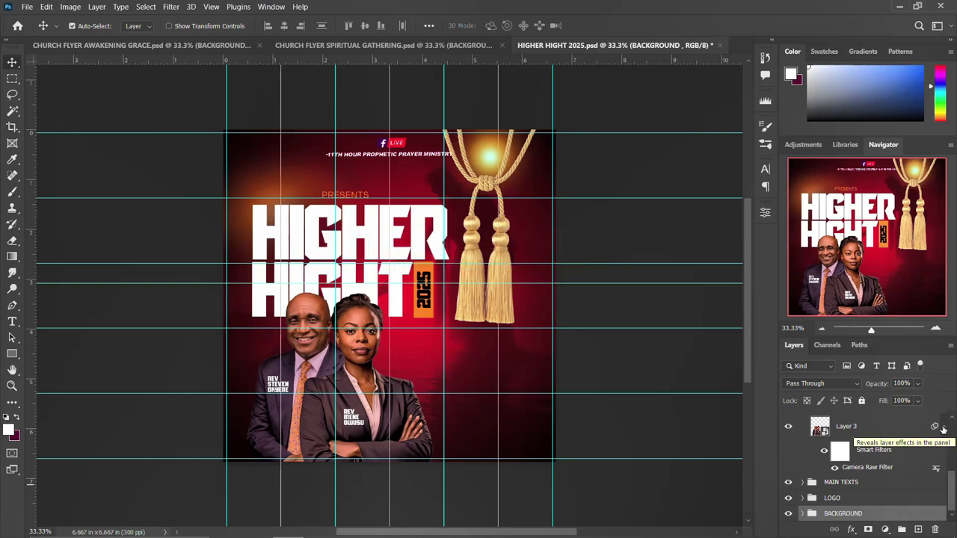
scroll(860, 457, up, 2)
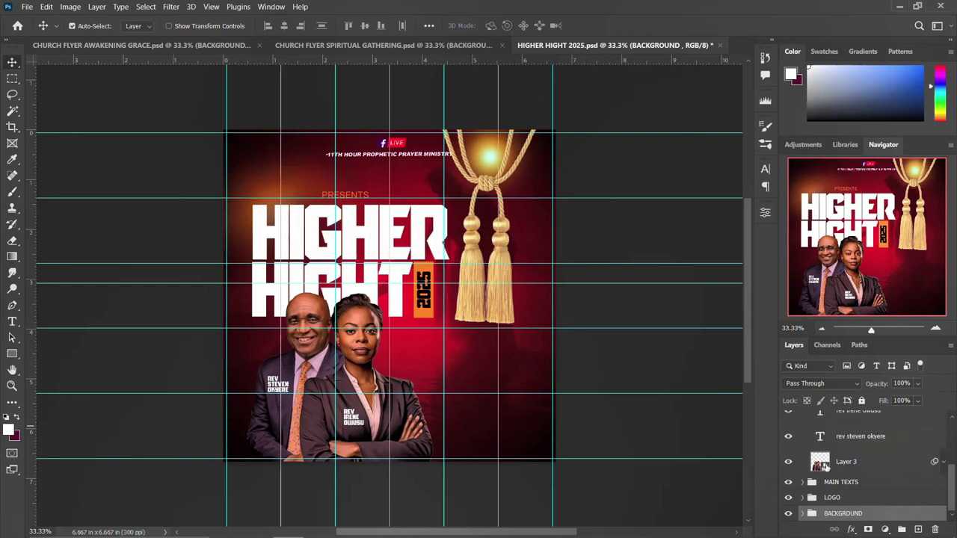
scroll(831, 465, up, 3)
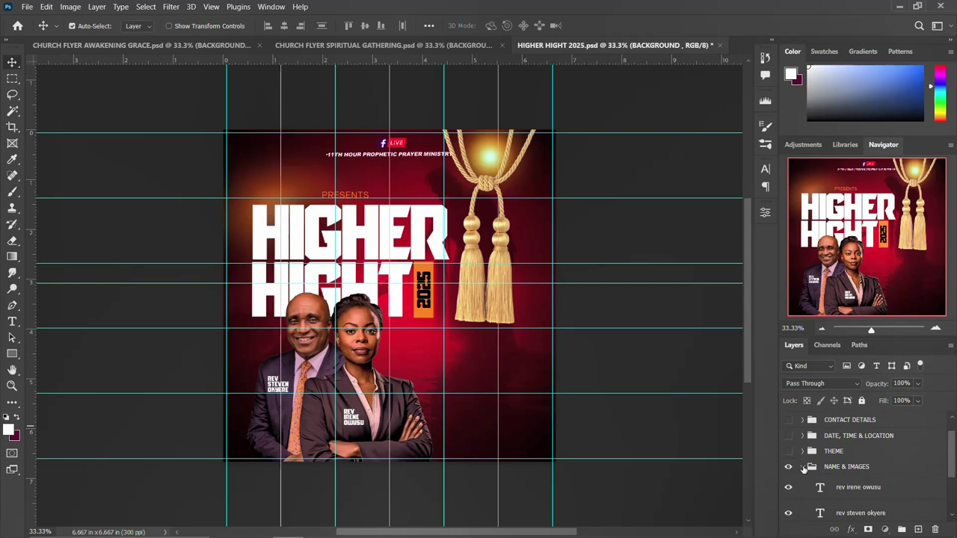
click(802, 467)
Step: Show THEME, DATE TIME & LOCATION, CONTACT DETAILS and the extra tassel glow layer
click(789, 451)
click(789, 435)
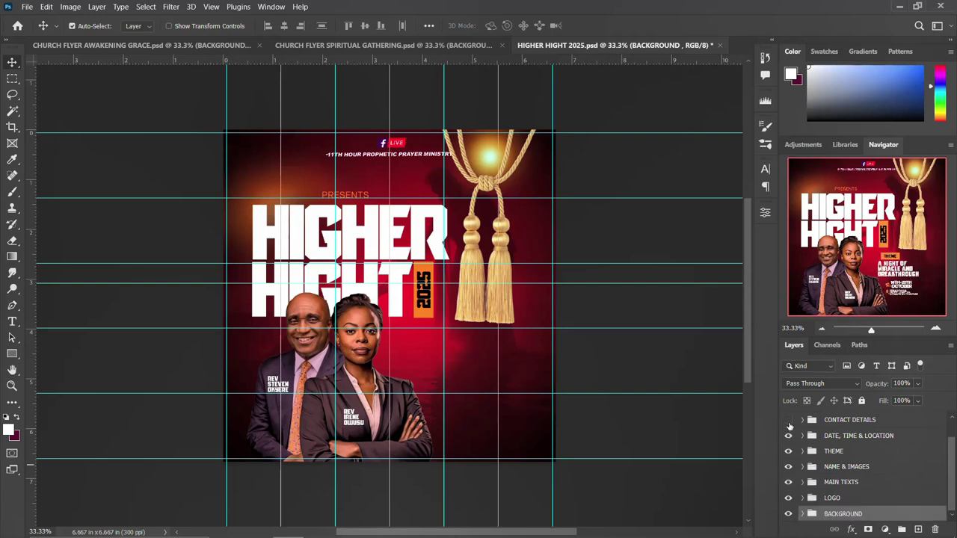
click(788, 424)
scroll(789, 426, up, 1)
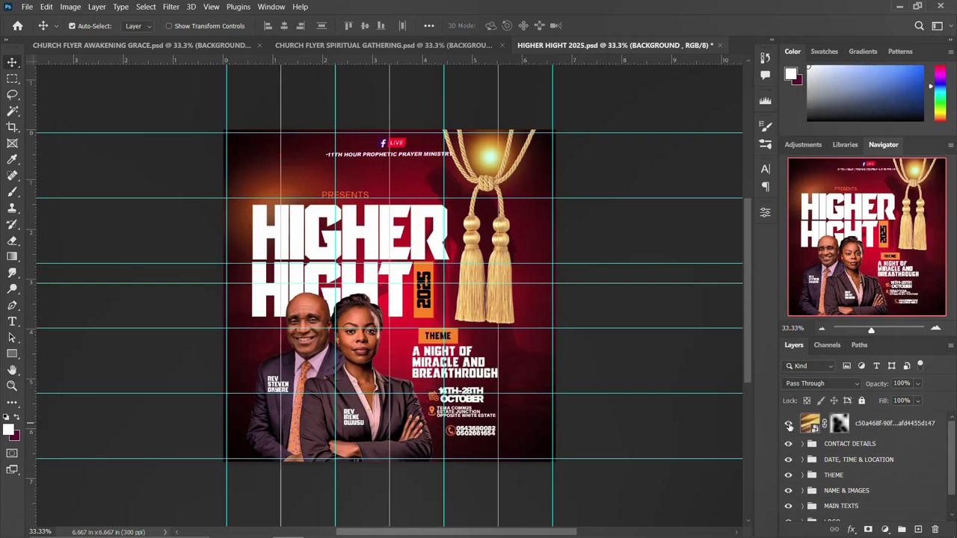
click(789, 425)
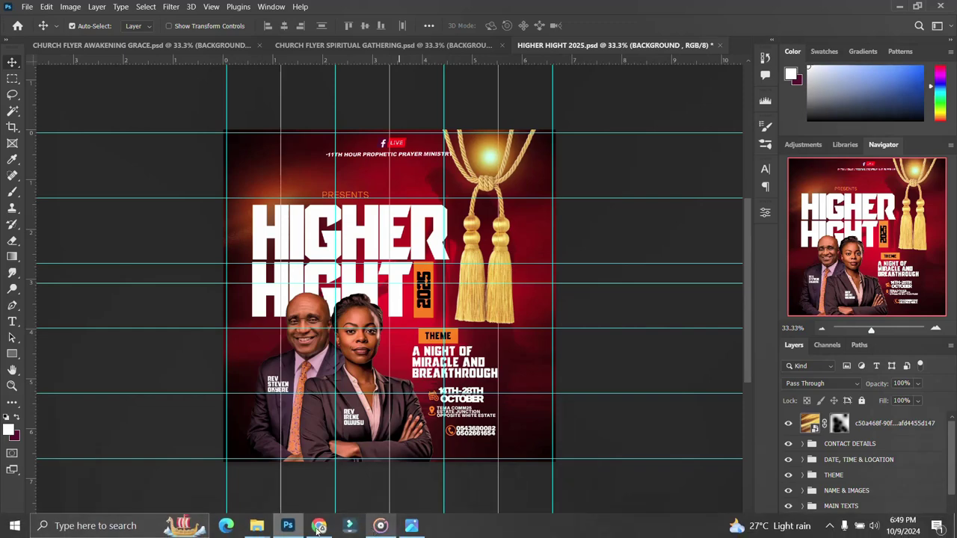
Step: Open the Aki-Graphix Videos page and highlight its 1.38K subscriber count and video count
click(319, 527)
scroll(470, 297, up, 3)
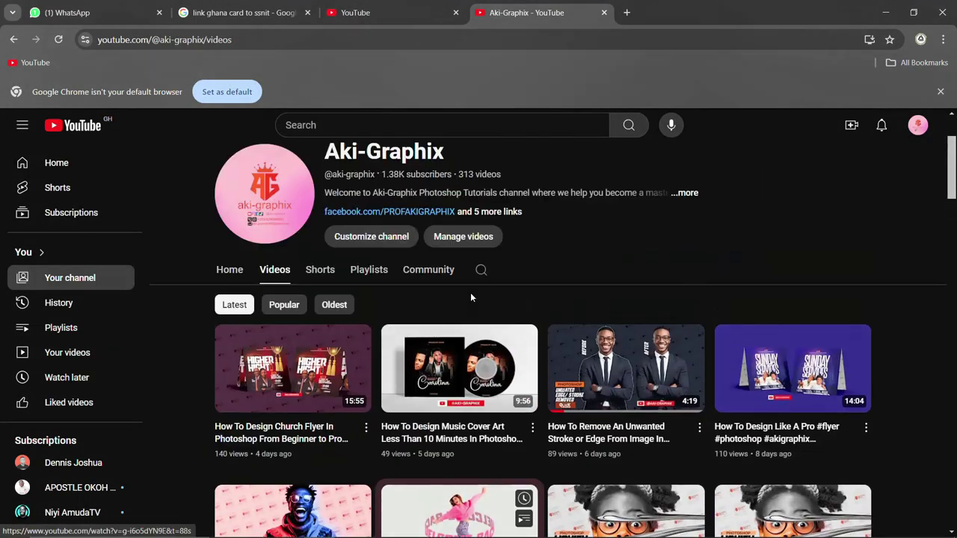
scroll(471, 297, up, 1)
scroll(419, 296, down, 3)
scroll(359, 292, up, 2)
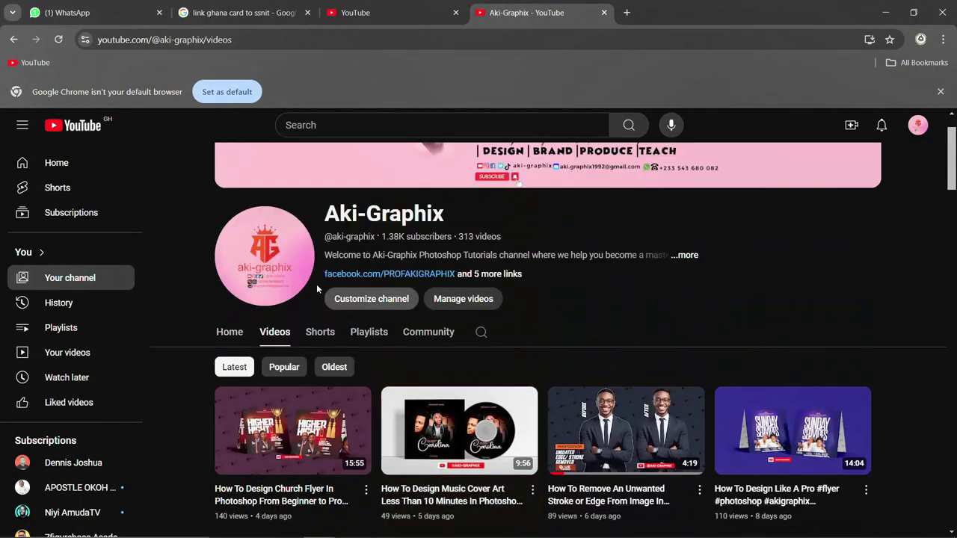
drag(382, 236, 394, 237)
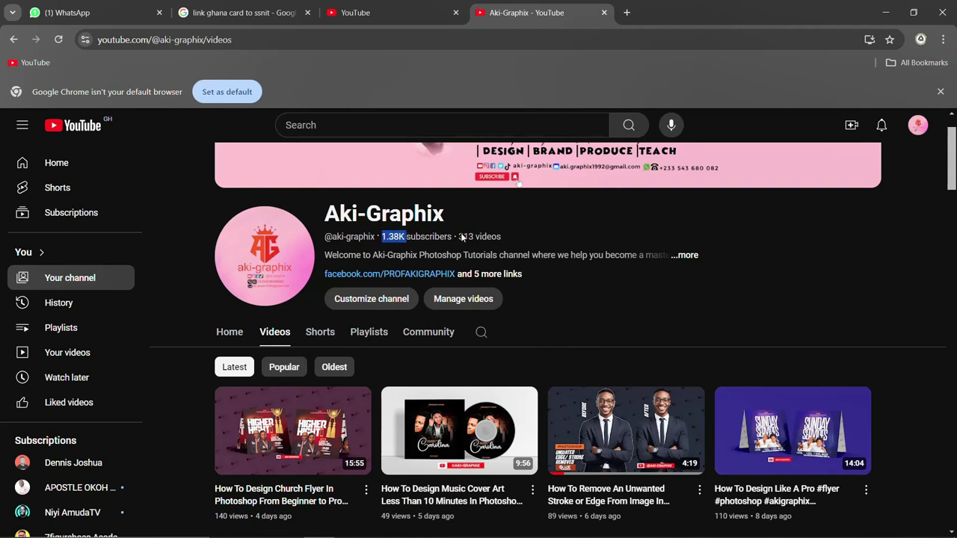
drag(458, 237, 470, 236)
Step: Browse the video grid of church flyer-design and free PSD tutorials
scroll(589, 282, down, 2)
scroll(576, 306, down, 3)
scroll(564, 337, down, 3)
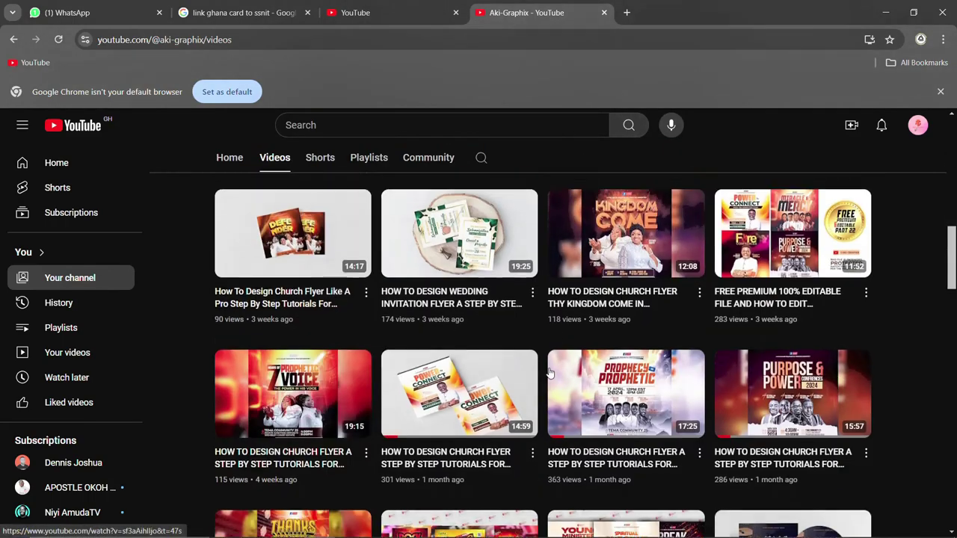
scroll(553, 363, down, 2)
scroll(551, 372, down, 3)
scroll(550, 370, down, 2)
scroll(550, 369, down, 4)
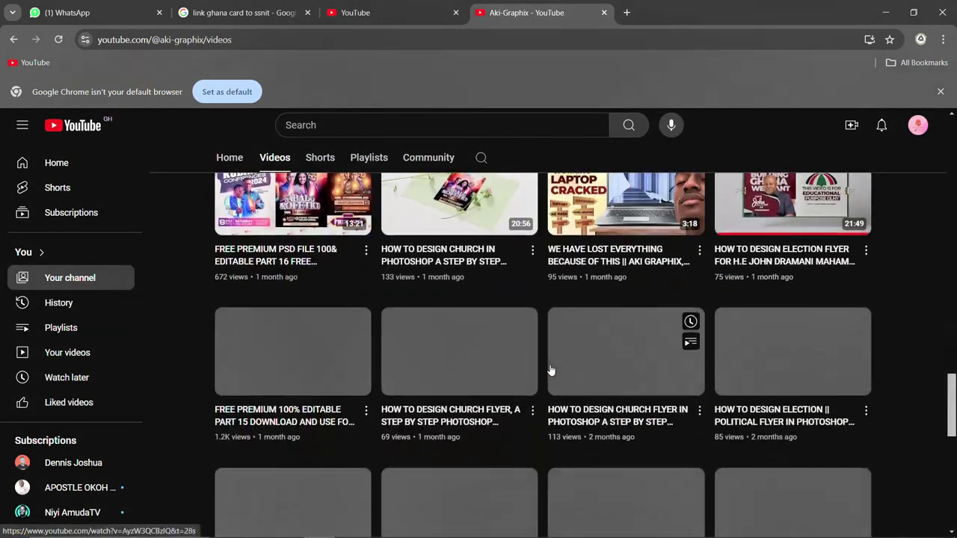
scroll(550, 368, down, 3)
scroll(551, 366, up, 2)
scroll(552, 367, up, 2)
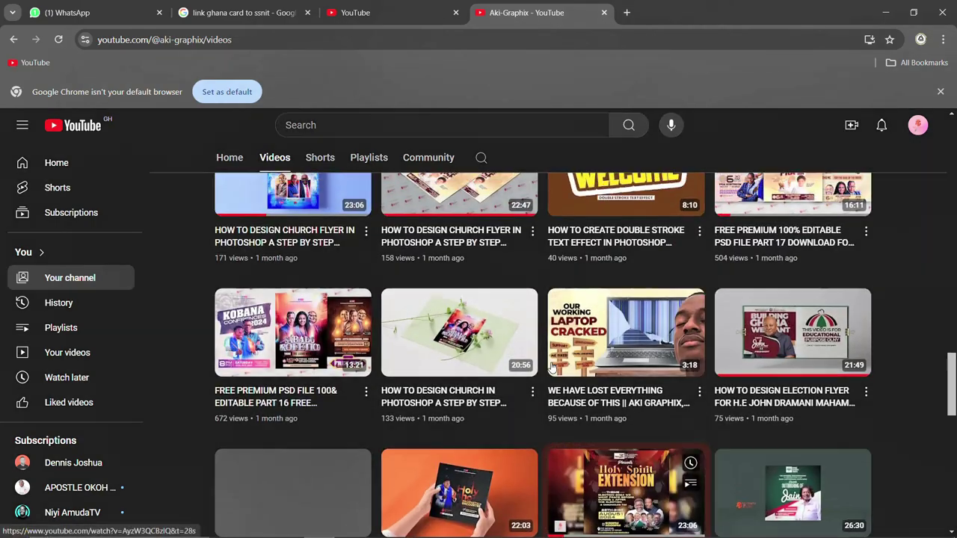
scroll(551, 366, up, 3)
scroll(551, 367, up, 2)
scroll(554, 365, up, 2)
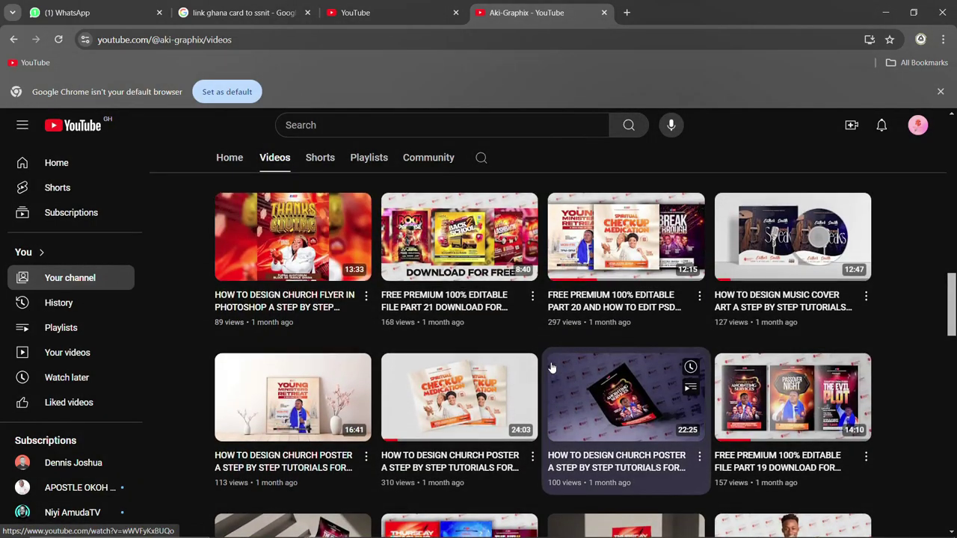
scroll(558, 364, up, 2)
mouse_move(626, 237)
scroll(559, 364, up, 2)
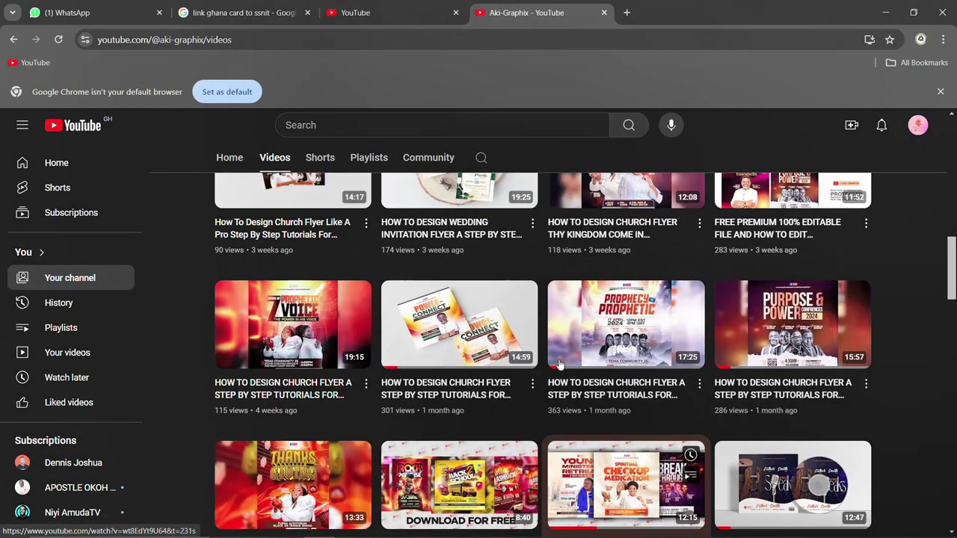
scroll(560, 364, down, 2)
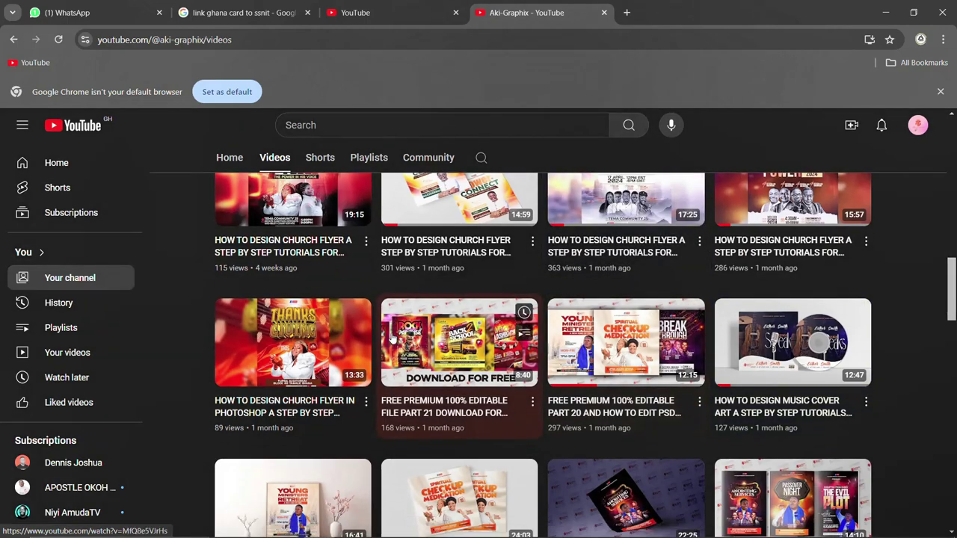
scroll(391, 338, down, 3)
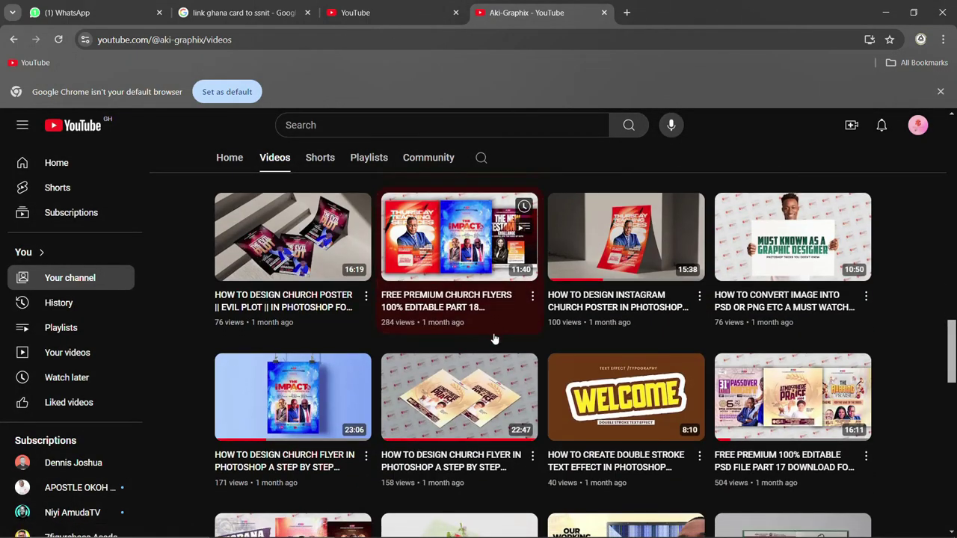
scroll(494, 338, down, 3)
scroll(494, 338, down, 3)
scroll(494, 338, down, 4)
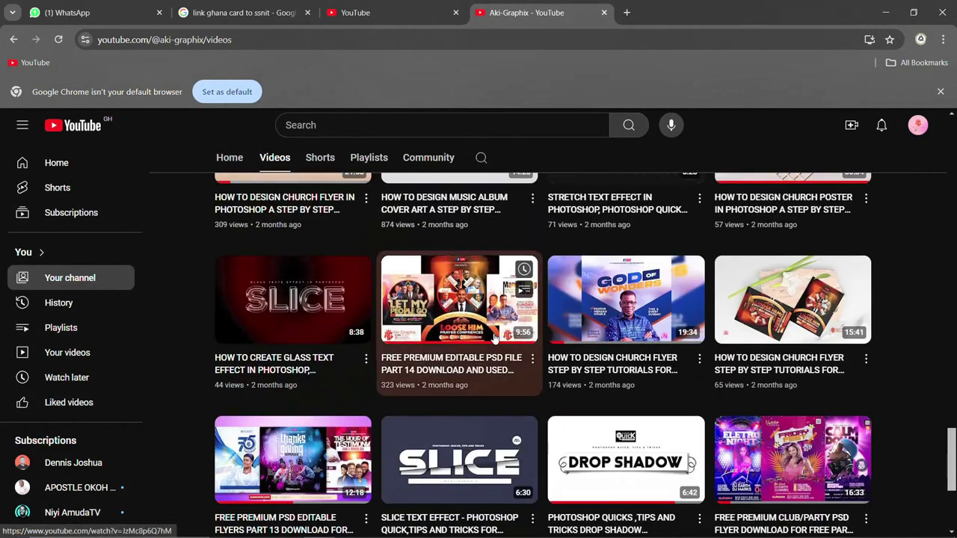
scroll(493, 339, down, 3)
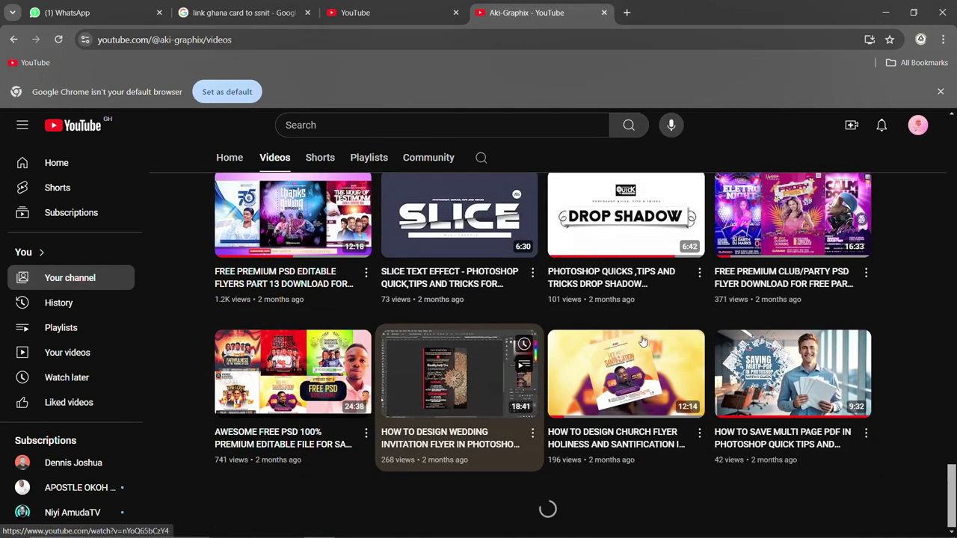
scroll(620, 341, down, 3)
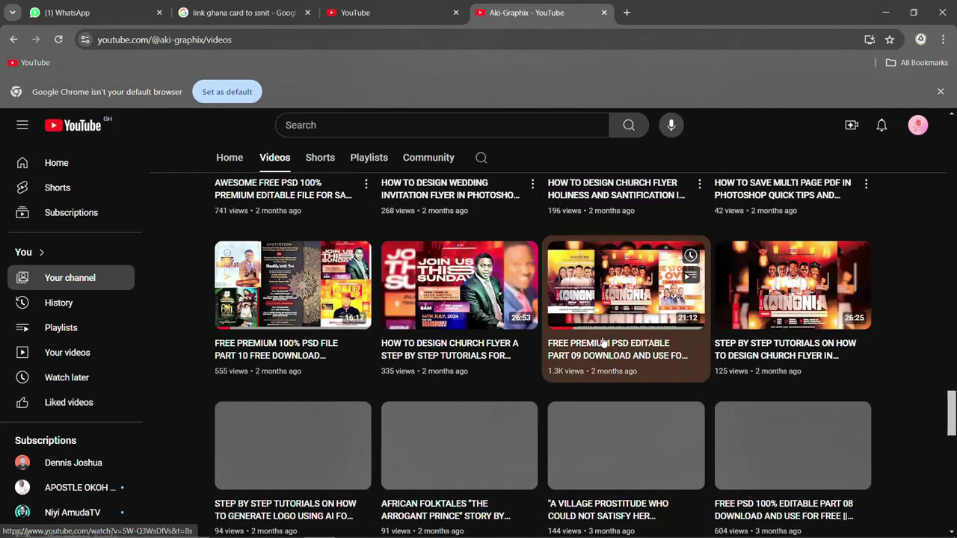
scroll(602, 340, down, 2)
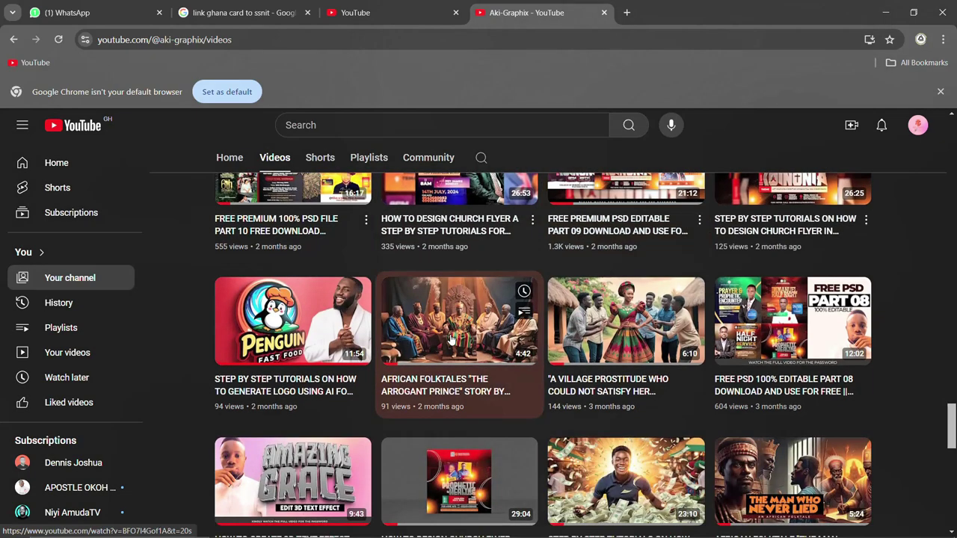
scroll(523, 342, down, 3)
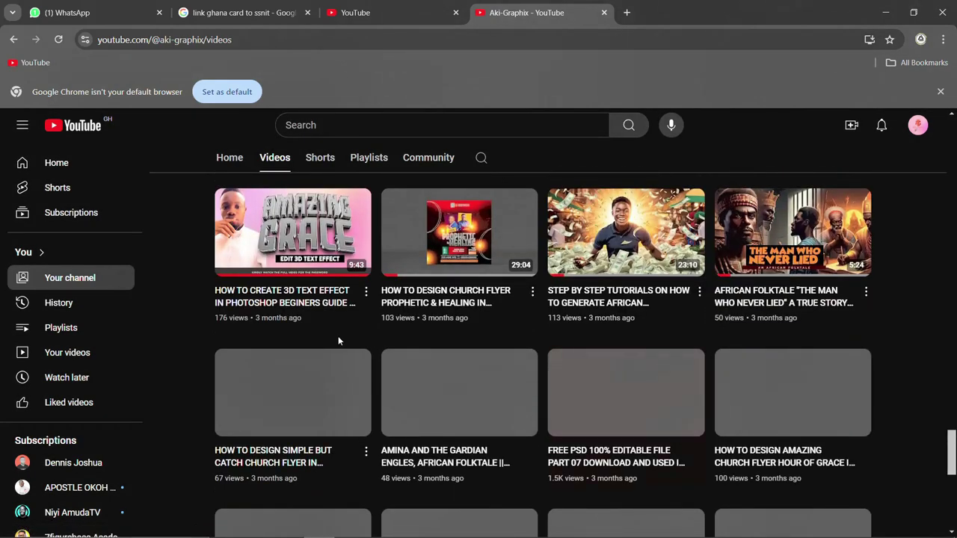
scroll(506, 348, down, 3)
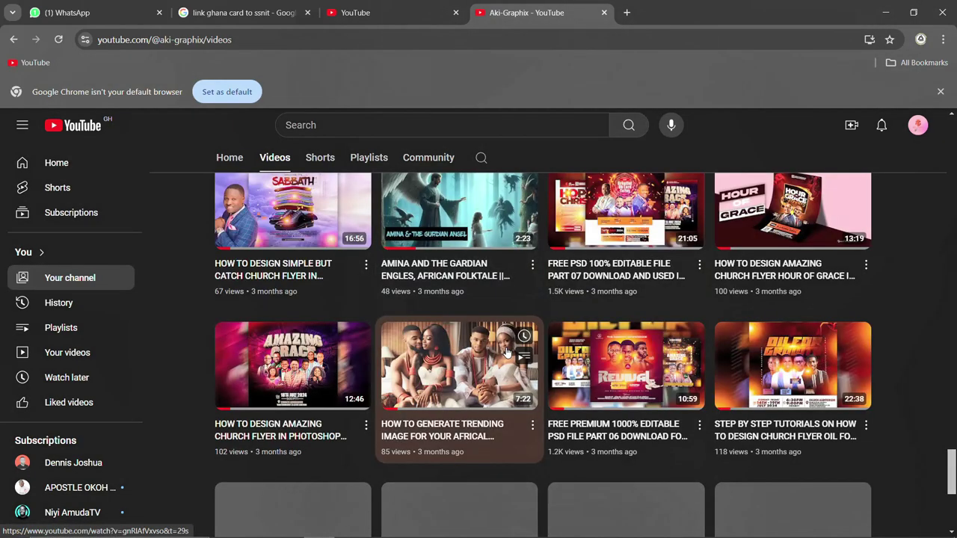
scroll(506, 351, down, 3)
scroll(505, 352, down, 1)
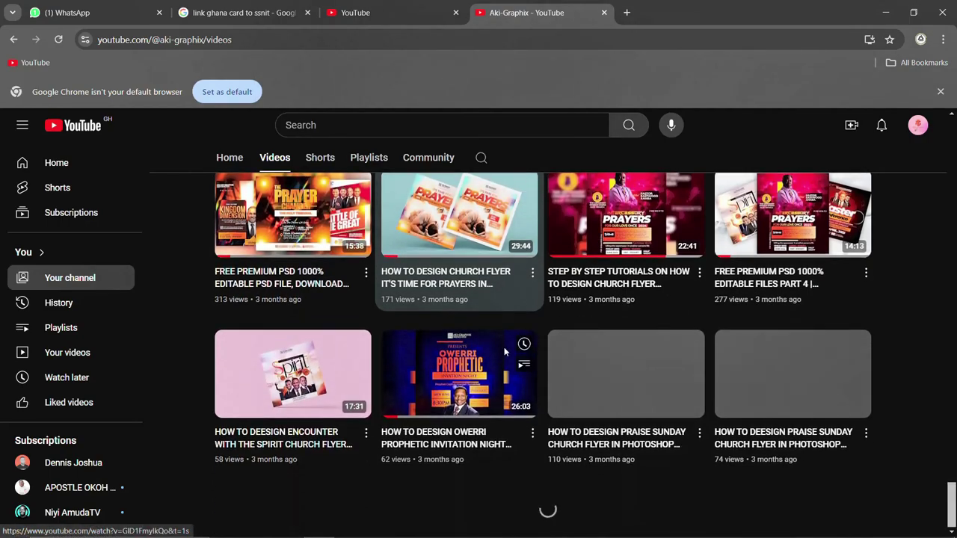
scroll(505, 352, up, 2)
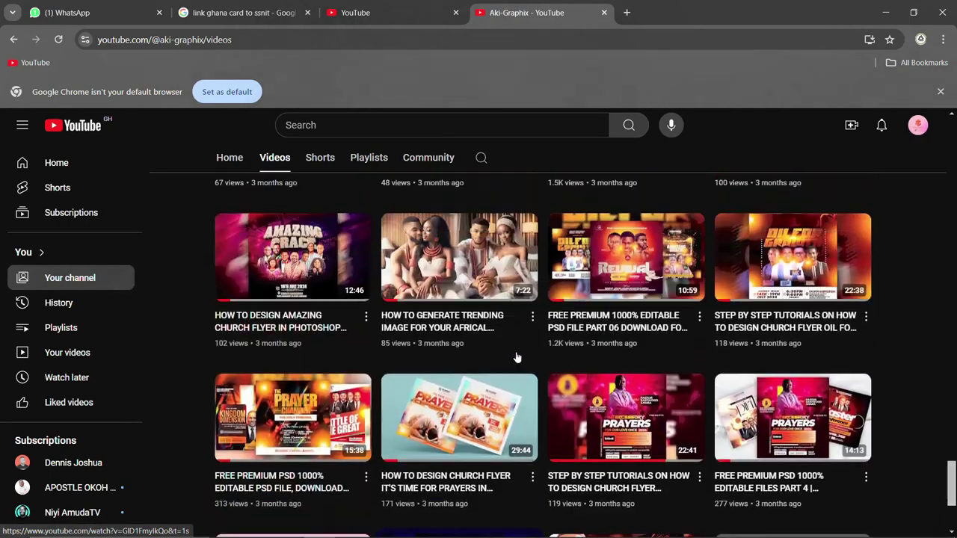
scroll(508, 355, up, 3)
scroll(516, 358, up, 3)
scroll(516, 358, up, 3)
scroll(517, 358, up, 2)
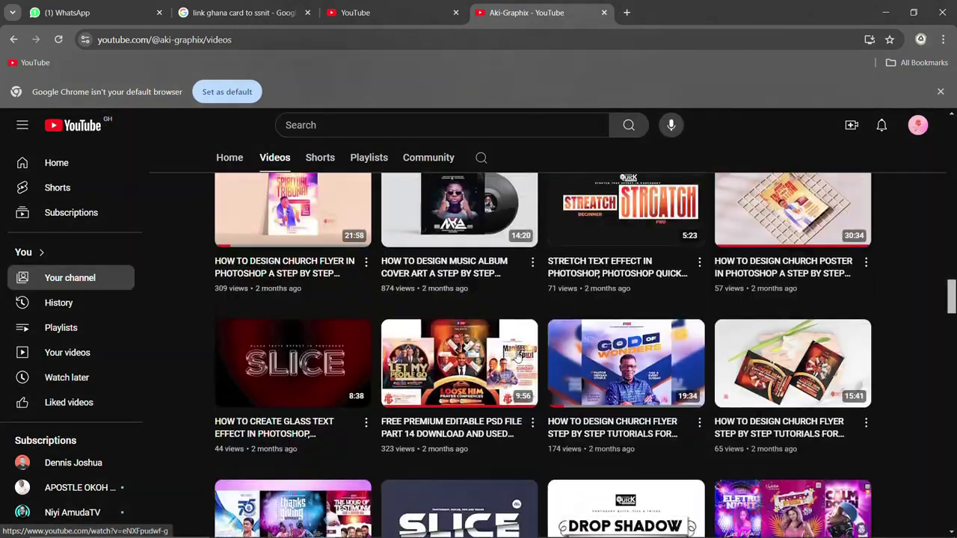
scroll(516, 357, up, 2)
scroll(518, 358, up, 2)
scroll(517, 357, up, 2)
scroll(517, 356, down, 2)
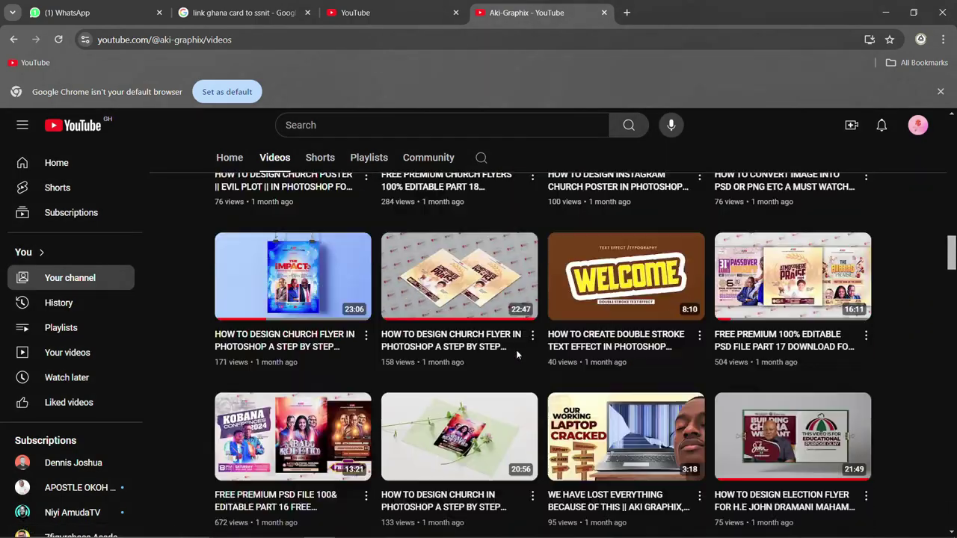
scroll(517, 356, down, 1)
scroll(517, 354, up, 4)
scroll(516, 354, up, 3)
scroll(517, 355, up, 3)
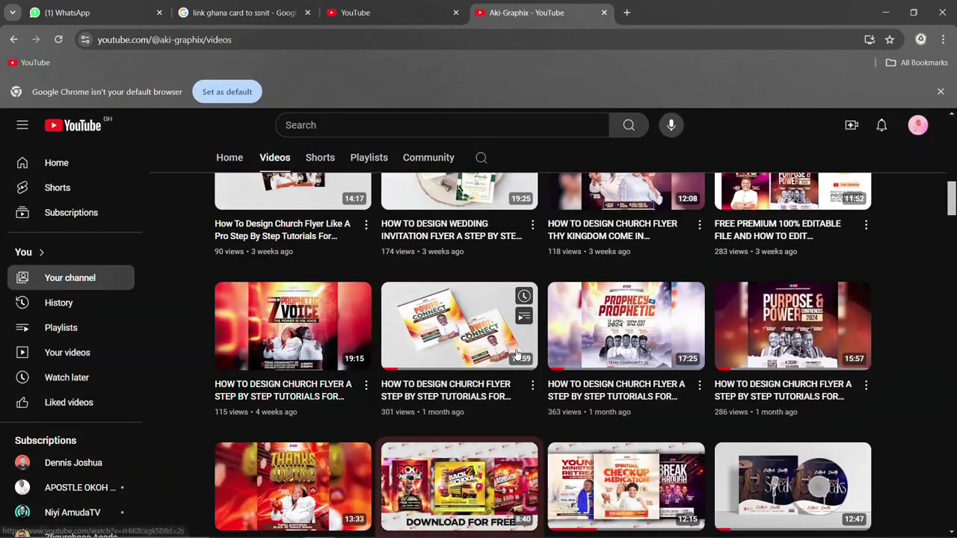
scroll(516, 354, up, 1)
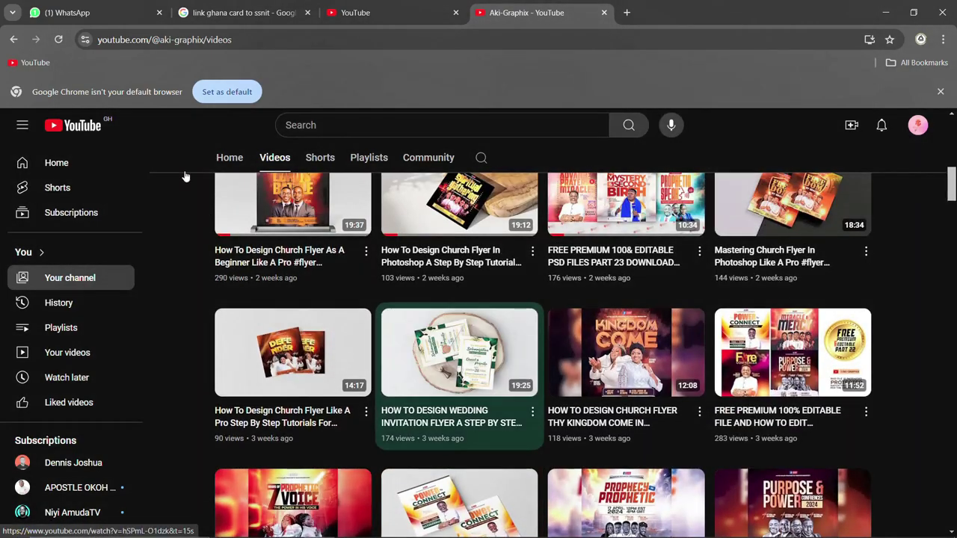
Step: In the Aki-Graphix WhatsApp group, scroll back and view the A Little Sin poster enlarged
click(109, 15)
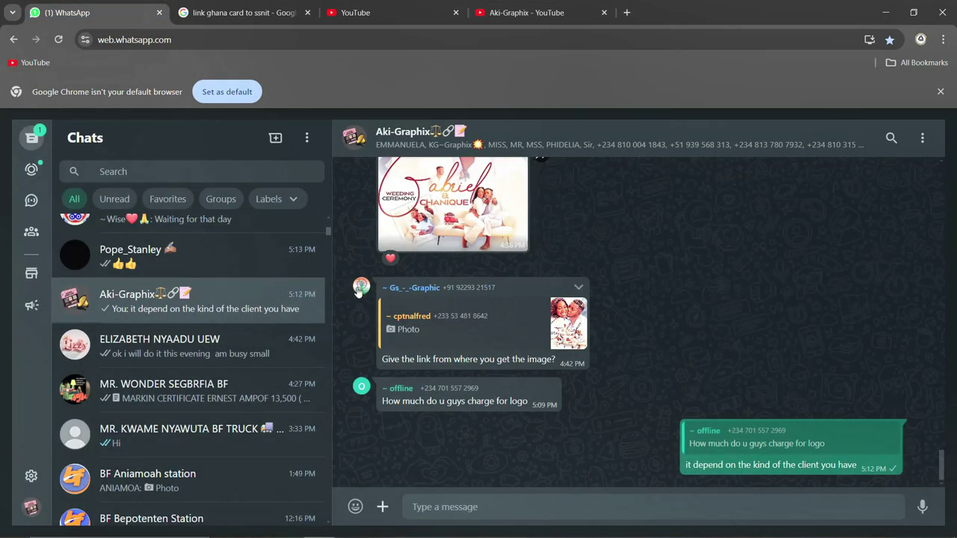
scroll(523, 347, up, 5)
scroll(524, 348, up, 5)
scroll(524, 348, up, 5)
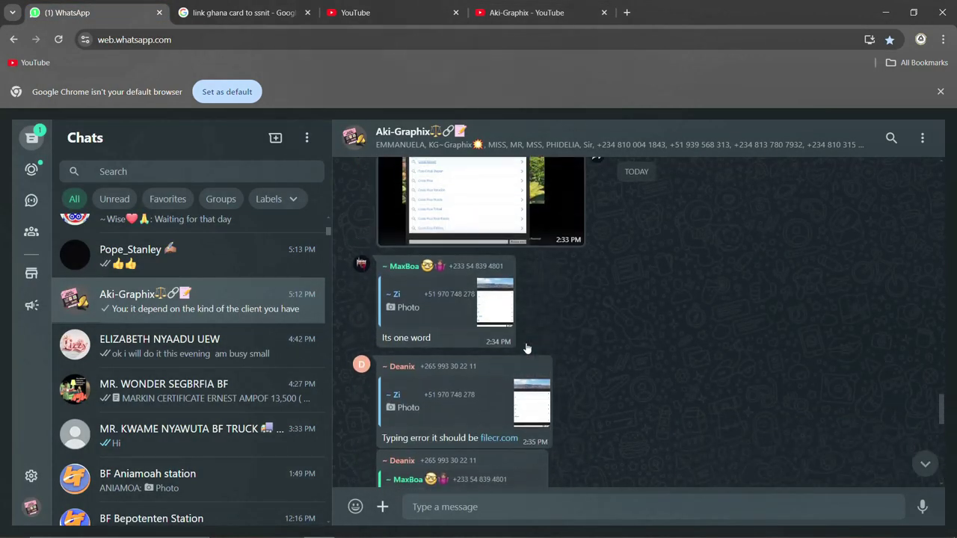
scroll(527, 348, up, 5)
scroll(528, 349, up, 5)
scroll(527, 348, up, 5)
scroll(527, 348, up, 5)
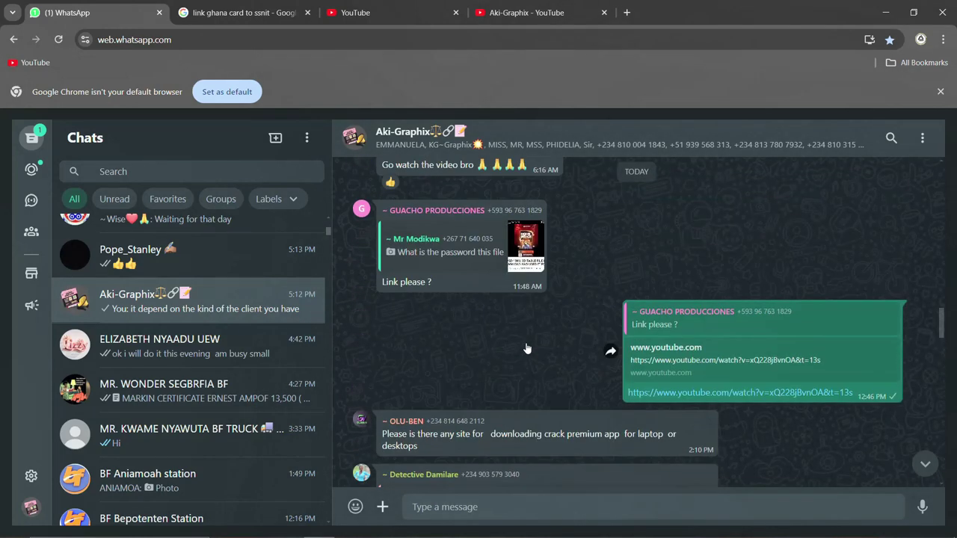
scroll(527, 348, up, 5)
scroll(527, 349, up, 5)
scroll(527, 349, up, 5)
scroll(527, 347, up, 5)
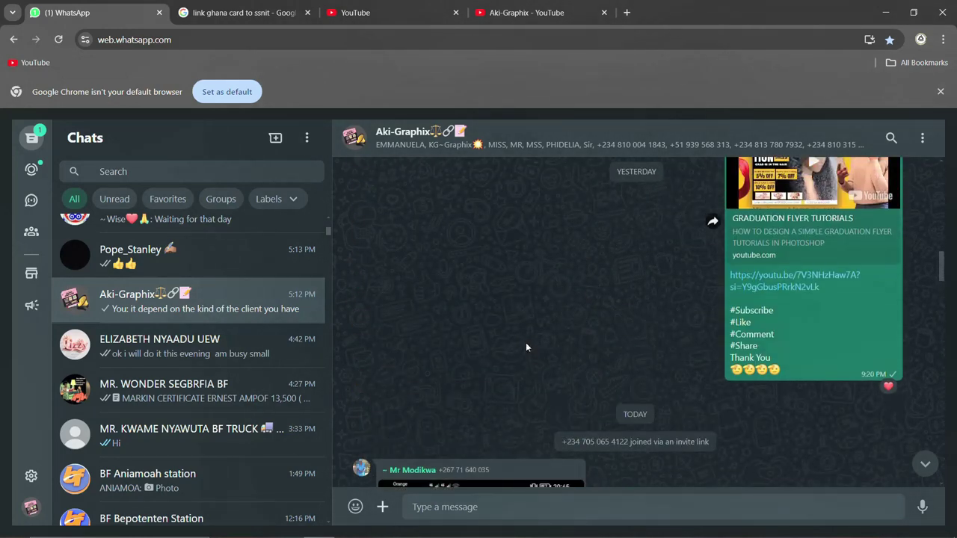
scroll(526, 347, up, 5)
scroll(526, 347, up, 5)
scroll(526, 347, up, 5)
scroll(526, 347, up, 3)
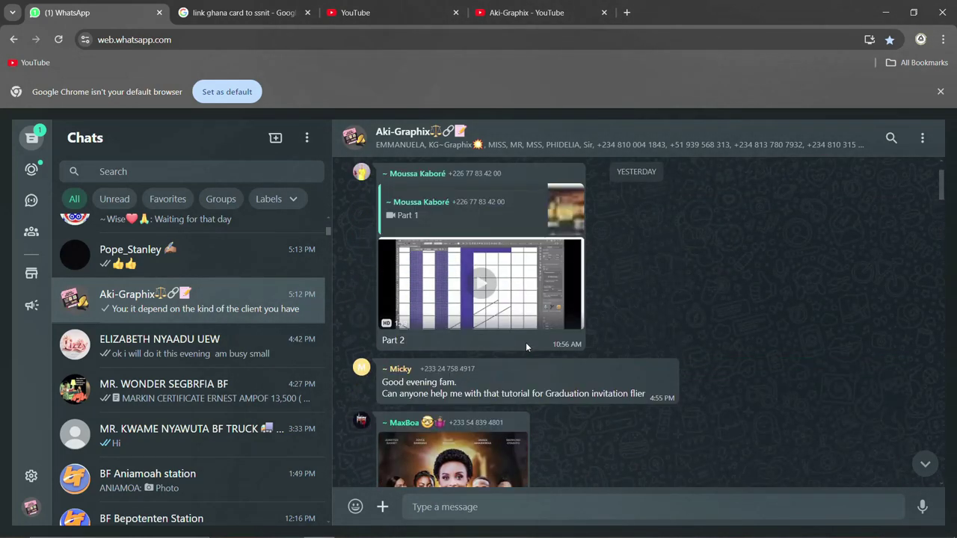
scroll(526, 346, down, 1)
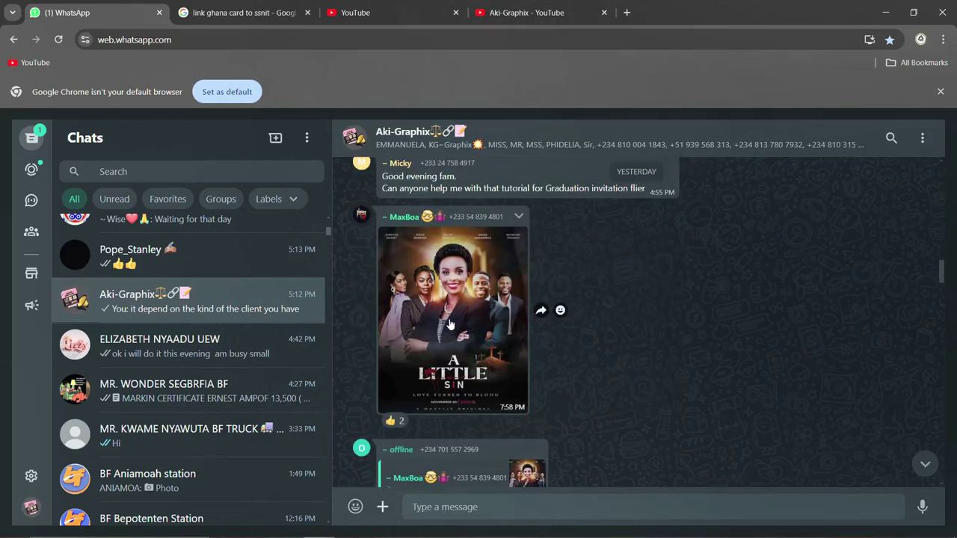
click(475, 324)
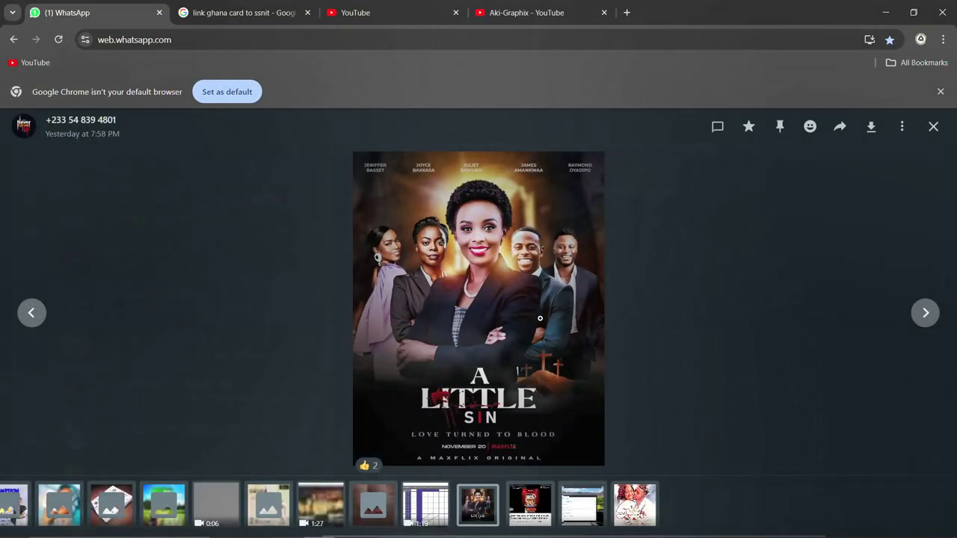
click(699, 328)
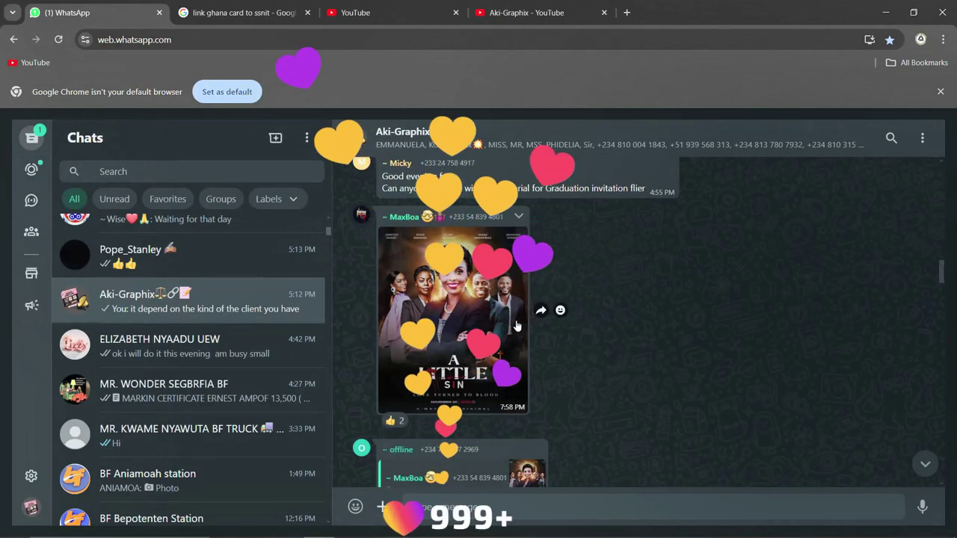
Step: Find the Gabriel & Chanique wedding ceremony flyer and view it full size
scroll(536, 331, up, 3)
scroll(537, 331, down, 3)
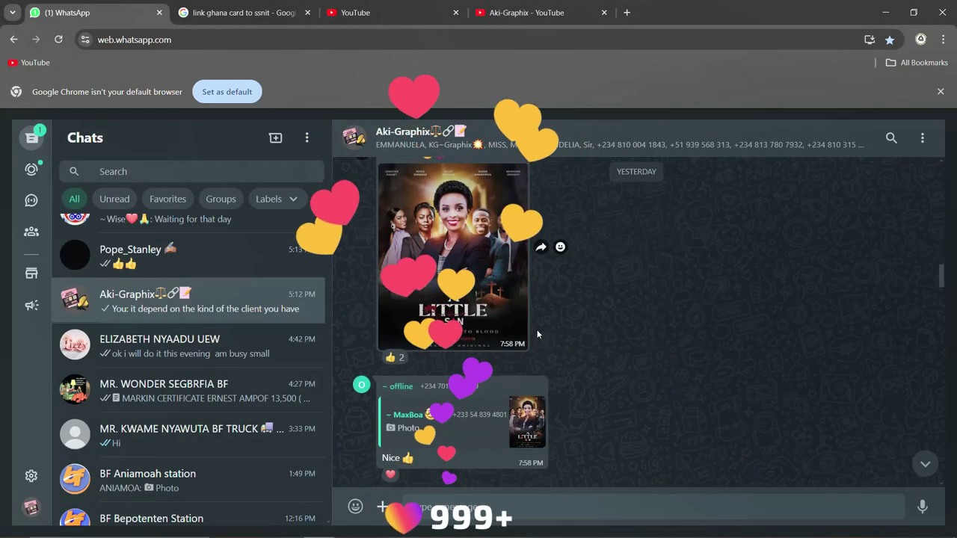
scroll(537, 330, down, 5)
scroll(537, 330, down, 3)
scroll(537, 329, down, 3)
scroll(537, 330, down, 3)
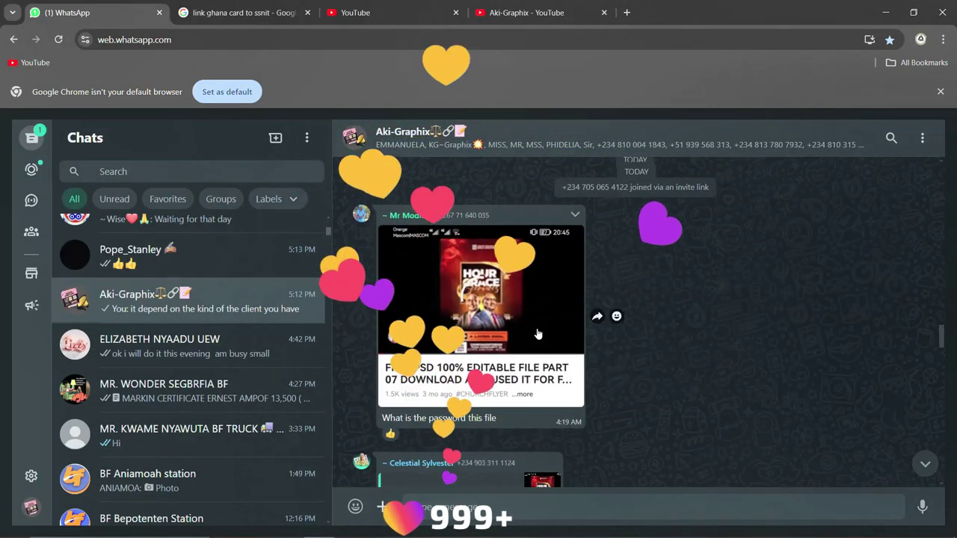
scroll(537, 330, down, 3)
scroll(537, 329, down, 3)
scroll(537, 330, down, 3)
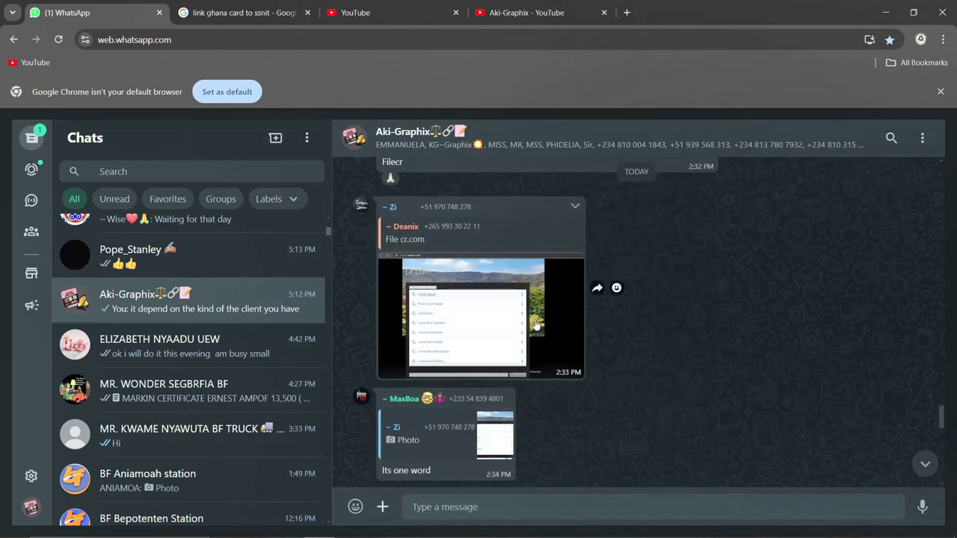
scroll(536, 326, down, 3)
scroll(536, 326, down, 3)
scroll(536, 326, down, 3)
scroll(516, 314, up, 2)
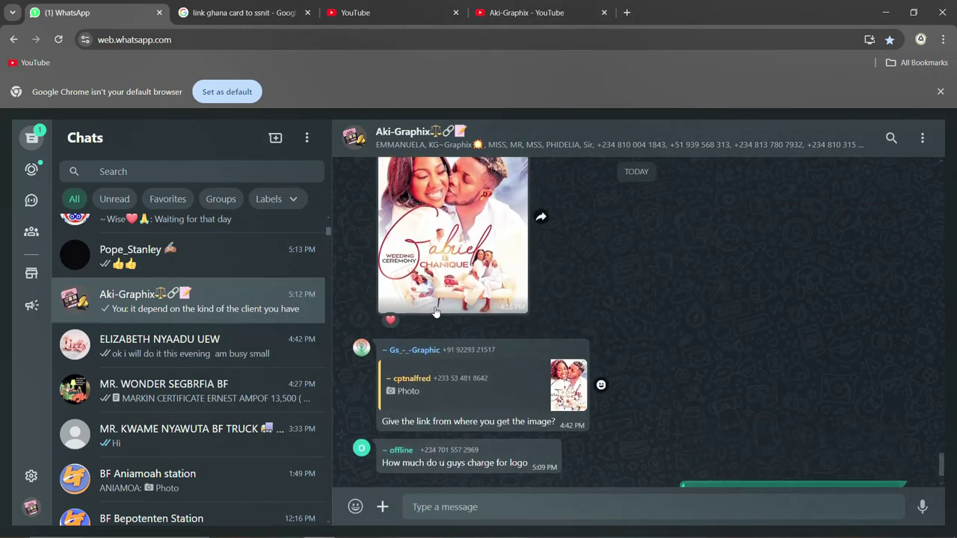
scroll(499, 304, up, 1)
click(459, 341)
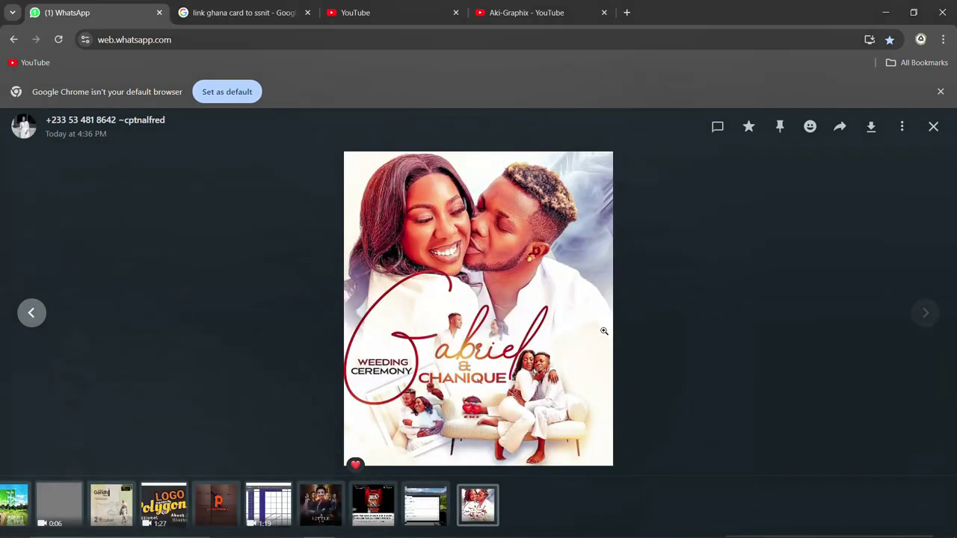
click(714, 307)
mouse_move(452, 350)
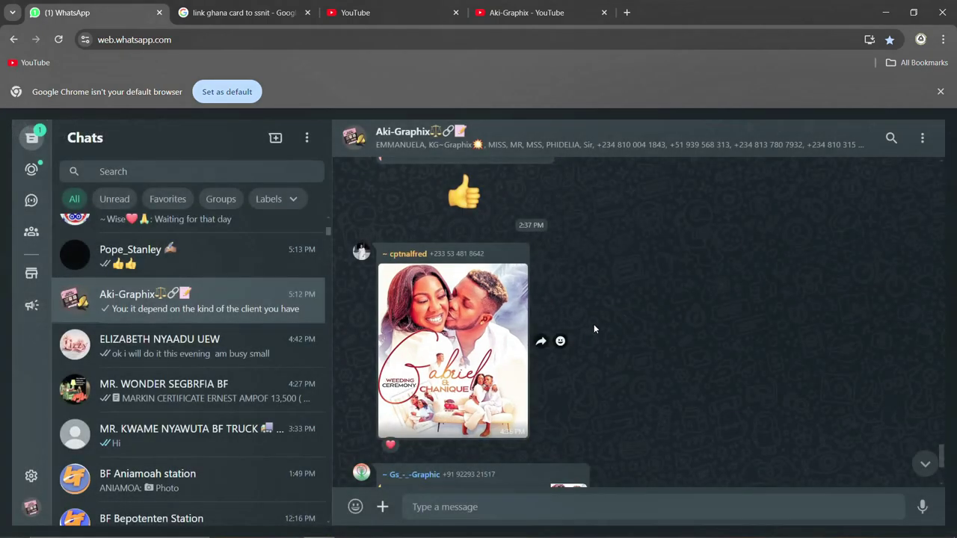
Step: Scroll back up through the posters shared in the group chat
scroll(604, 320, up, 2)
scroll(603, 320, up, 2)
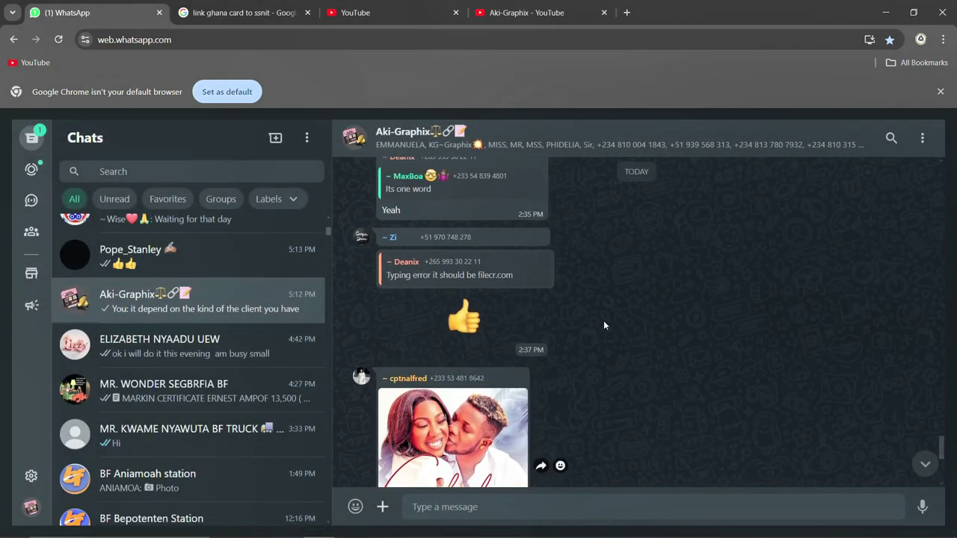
scroll(603, 320, up, 3)
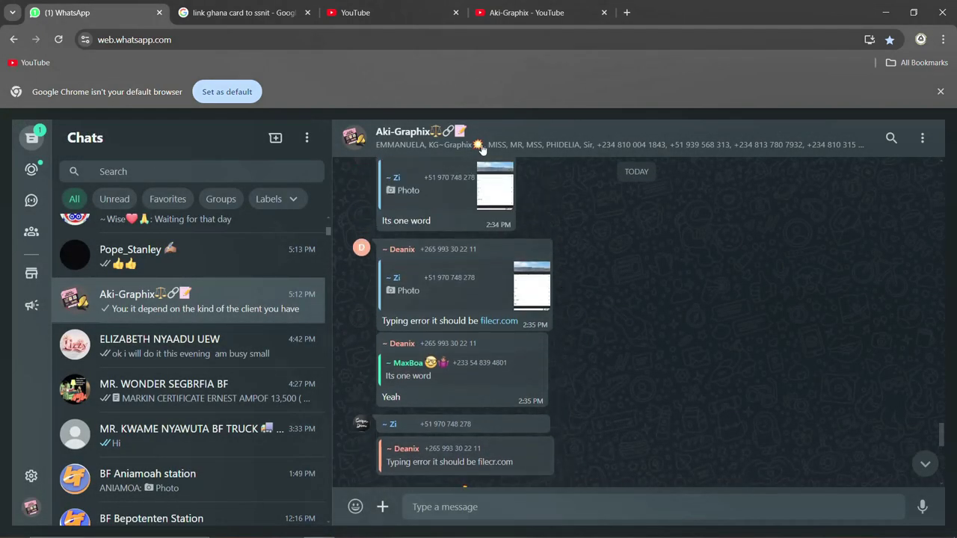
scroll(642, 290, up, 1)
scroll(641, 290, up, 3)
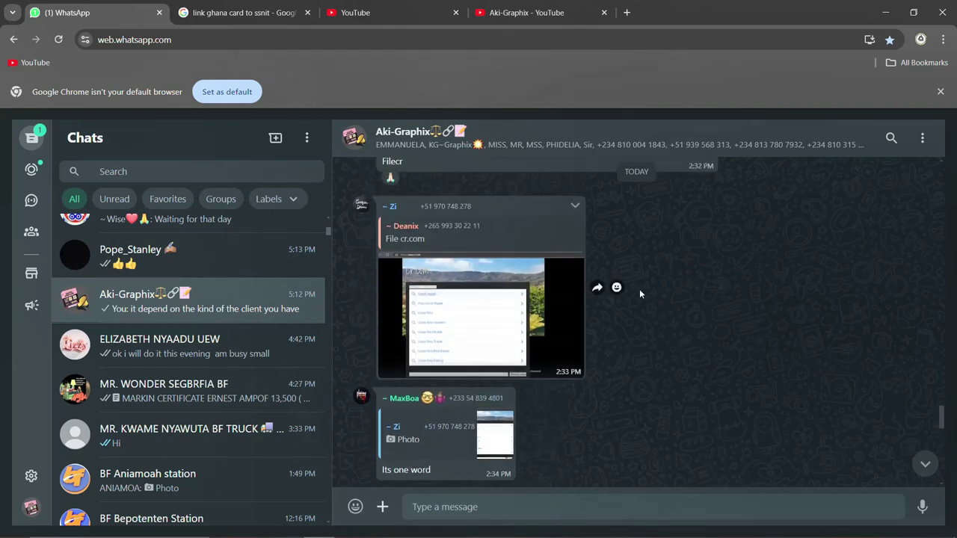
scroll(640, 289, up, 2)
scroll(639, 289, up, 2)
mouse_move(349, 526)
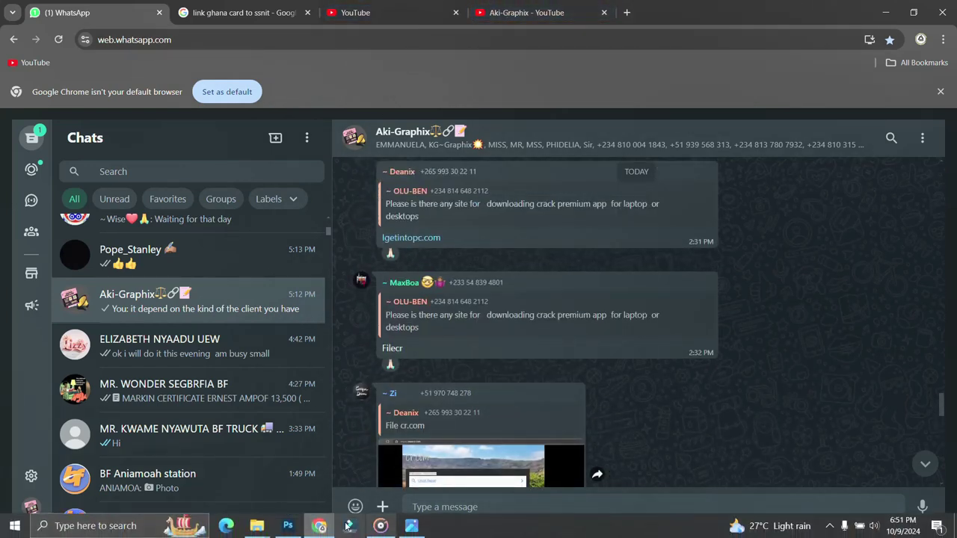
Step: Return to the HIGHER HIGHT 2025.psd flyer via the Photoshop taskbar icon
click(287, 530)
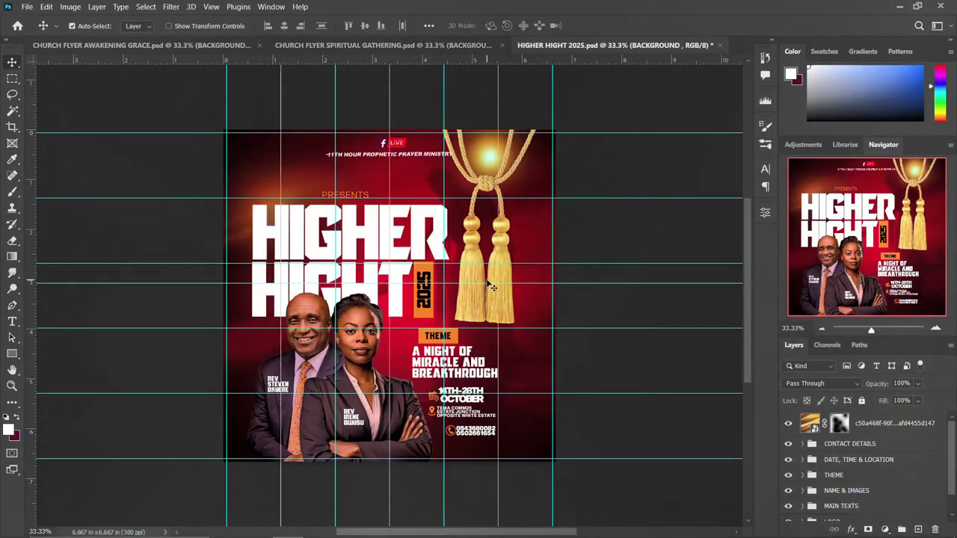